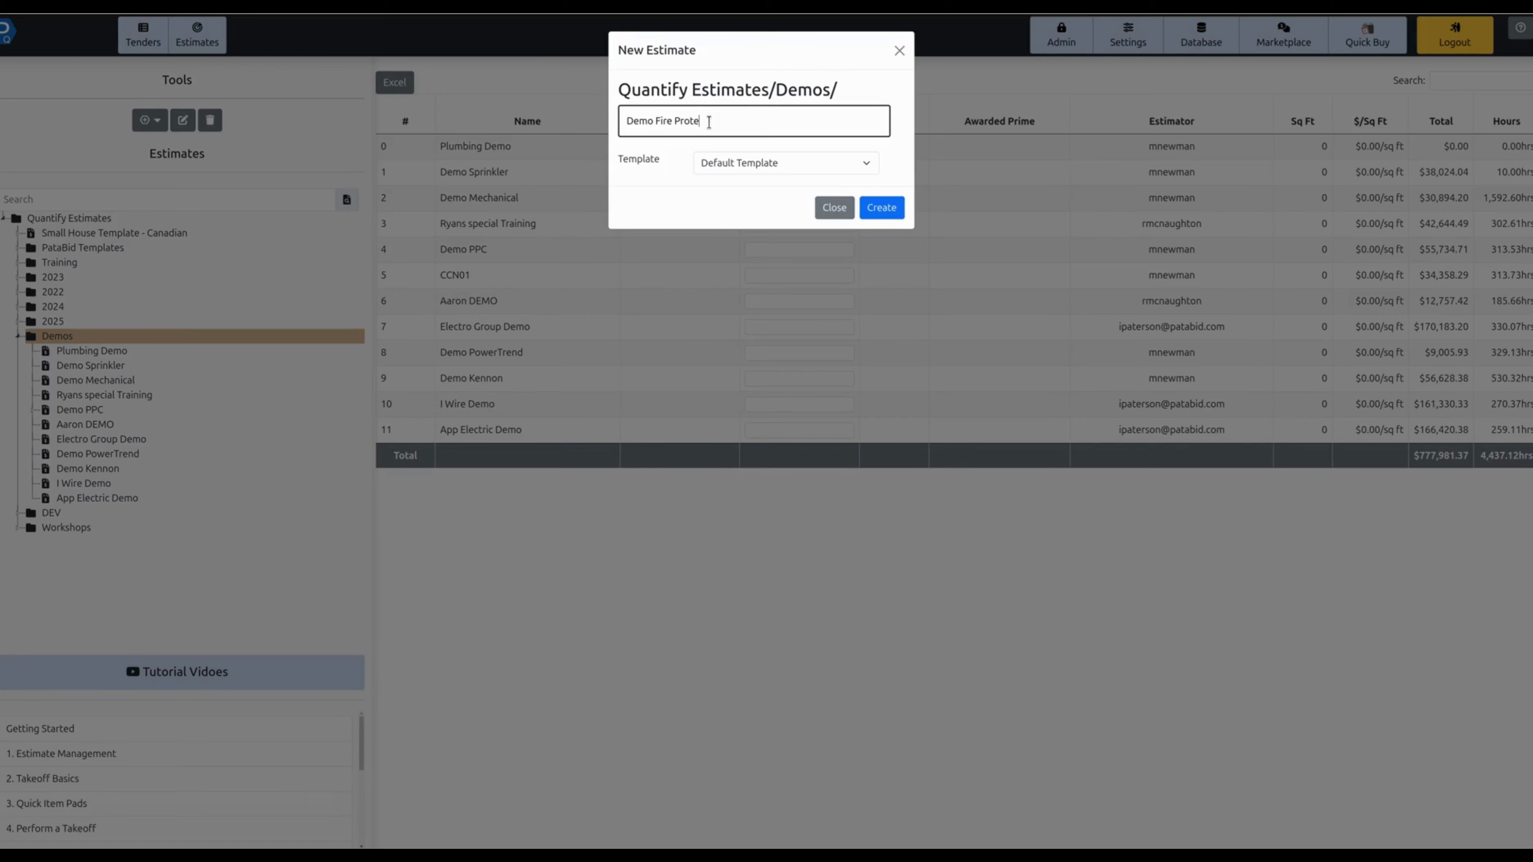
Create the estimate "Demo Fire Protection" in the Demos folder with the Default Template and show its details.
type("n")
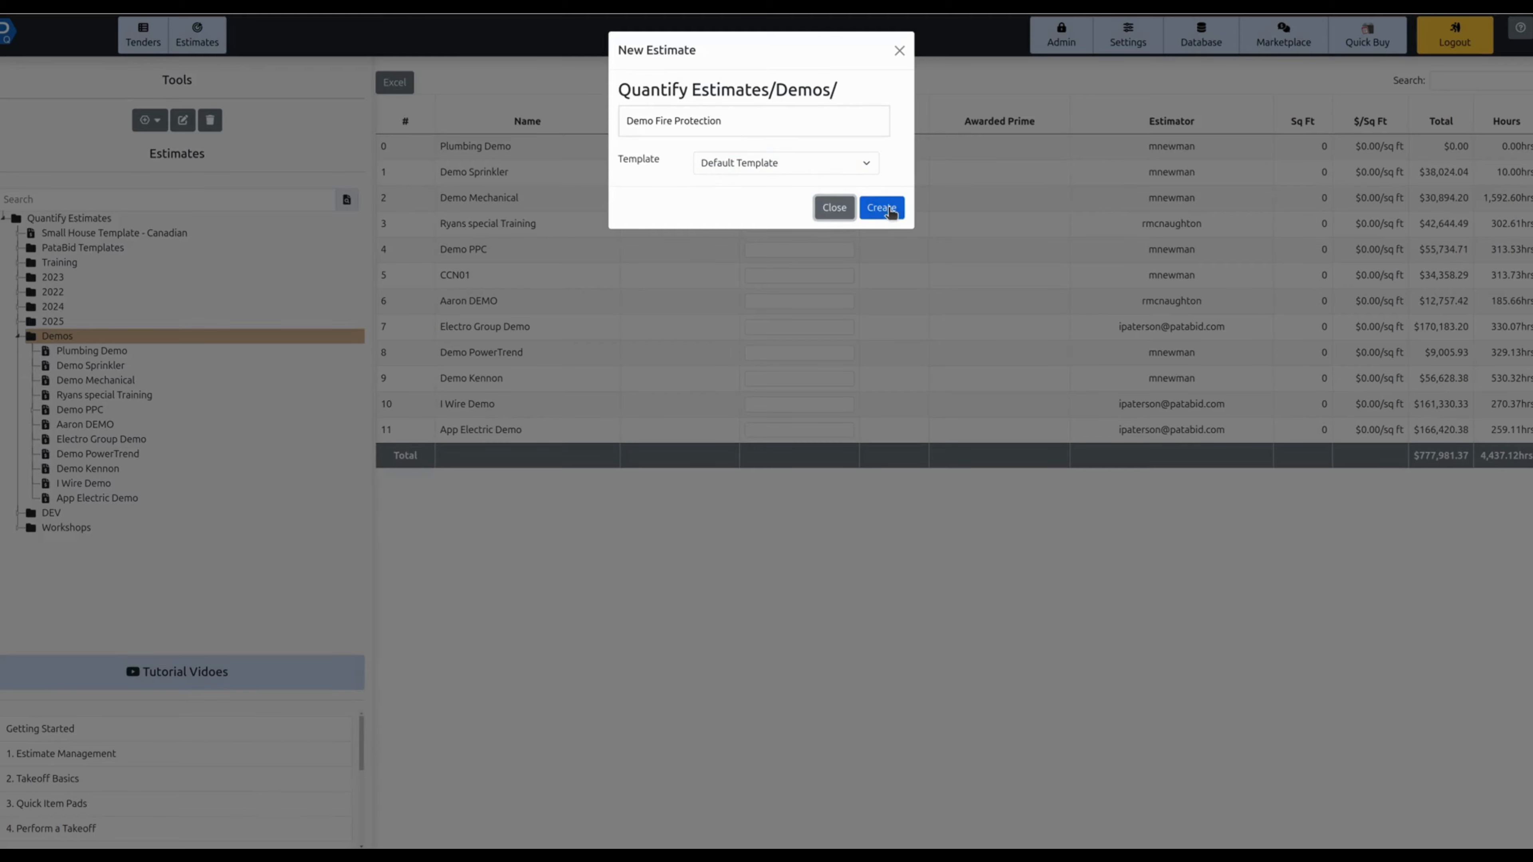
left_click(882, 207)
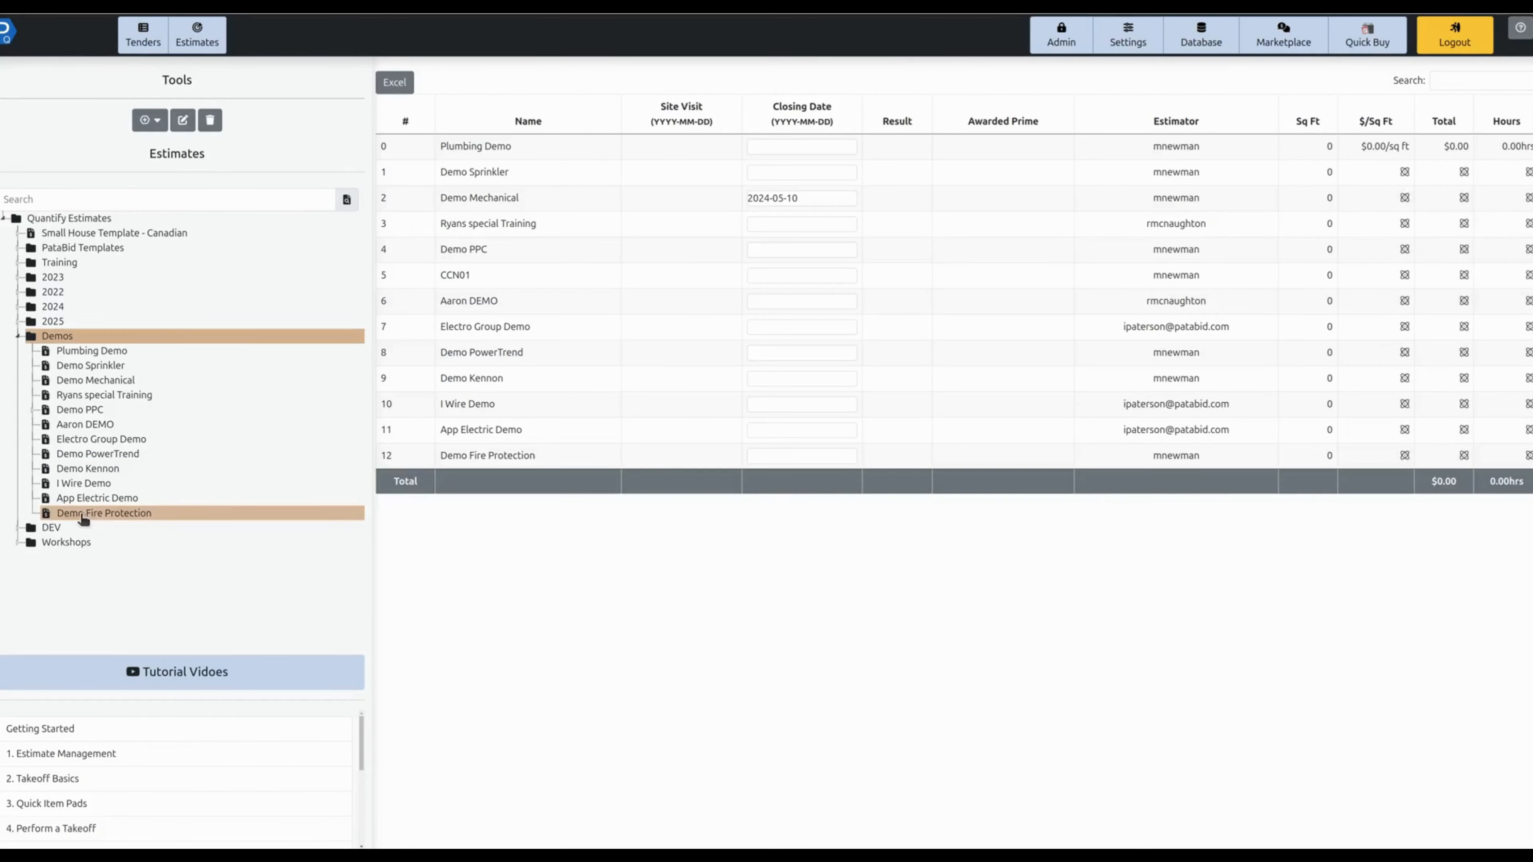
left_click(103, 513)
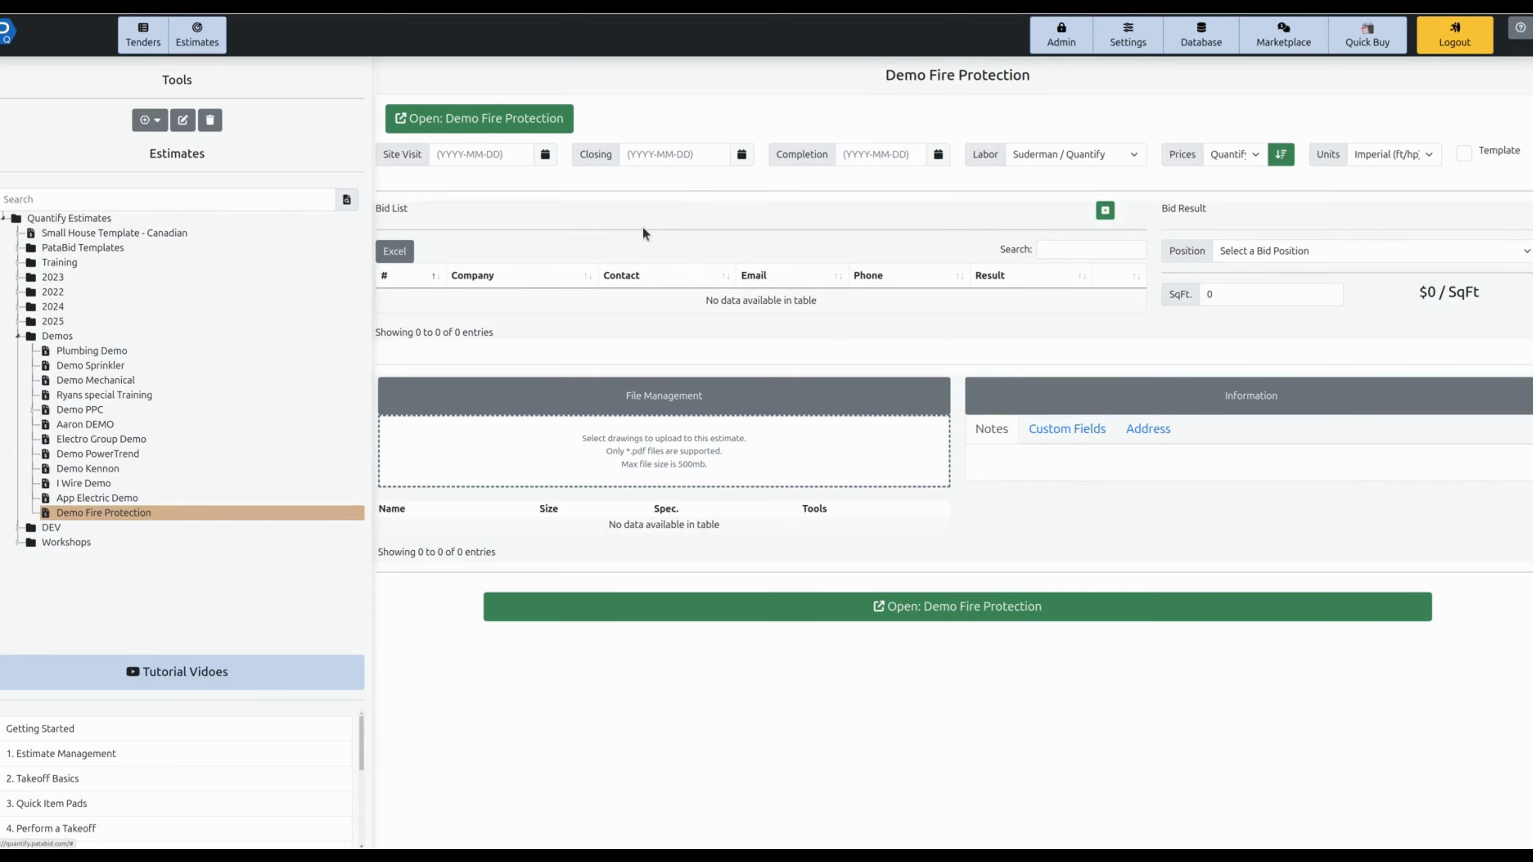
Set the estimate's closing date to 2025-01-31, and look at the blank bid list entry form without adding a company.
left_click(742, 155)
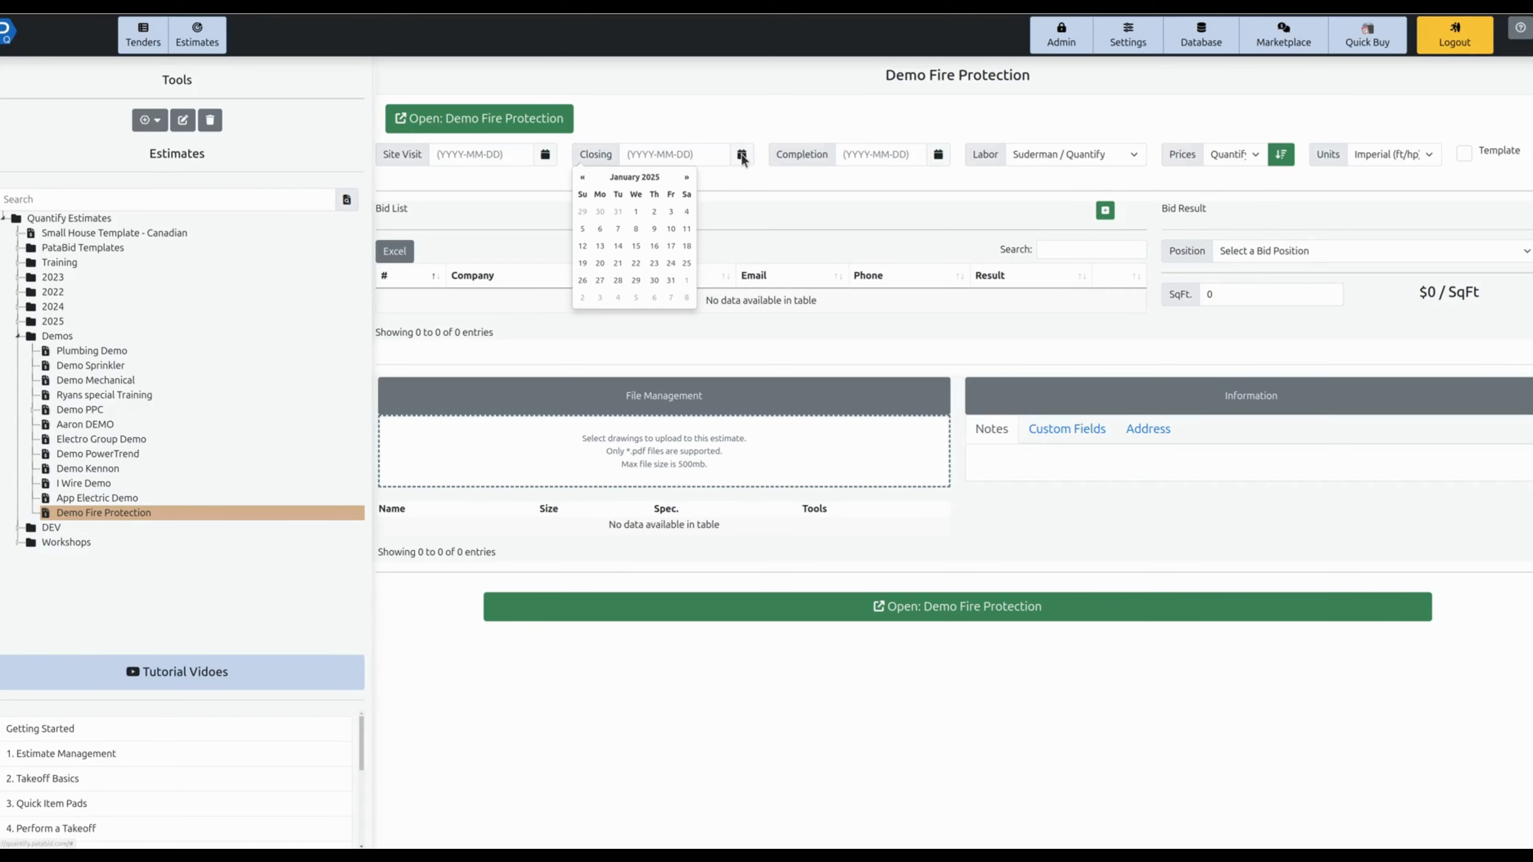
left_click(671, 280)
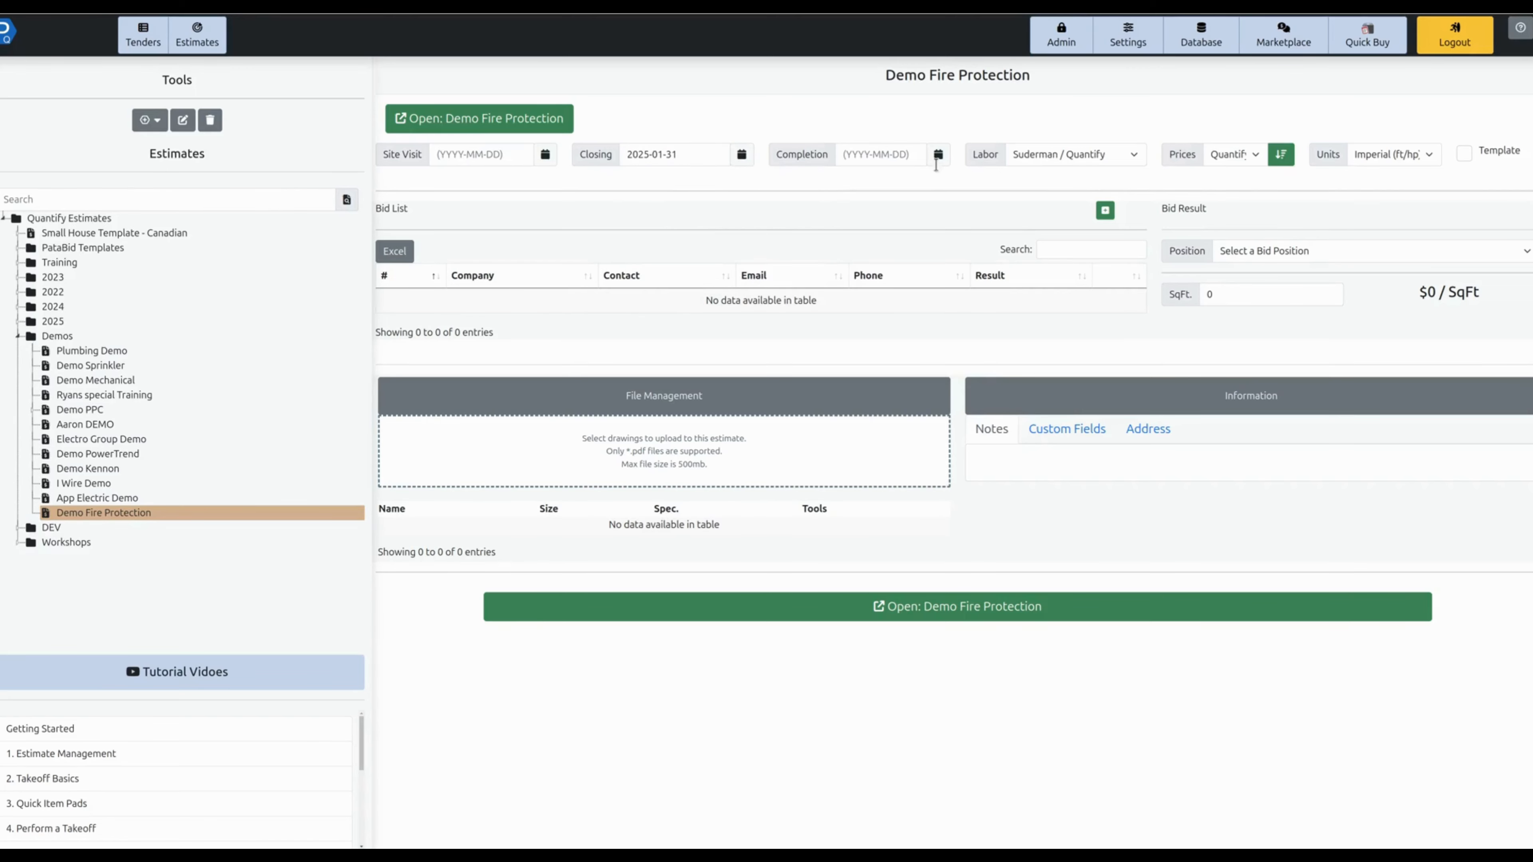
left_click(1105, 211)
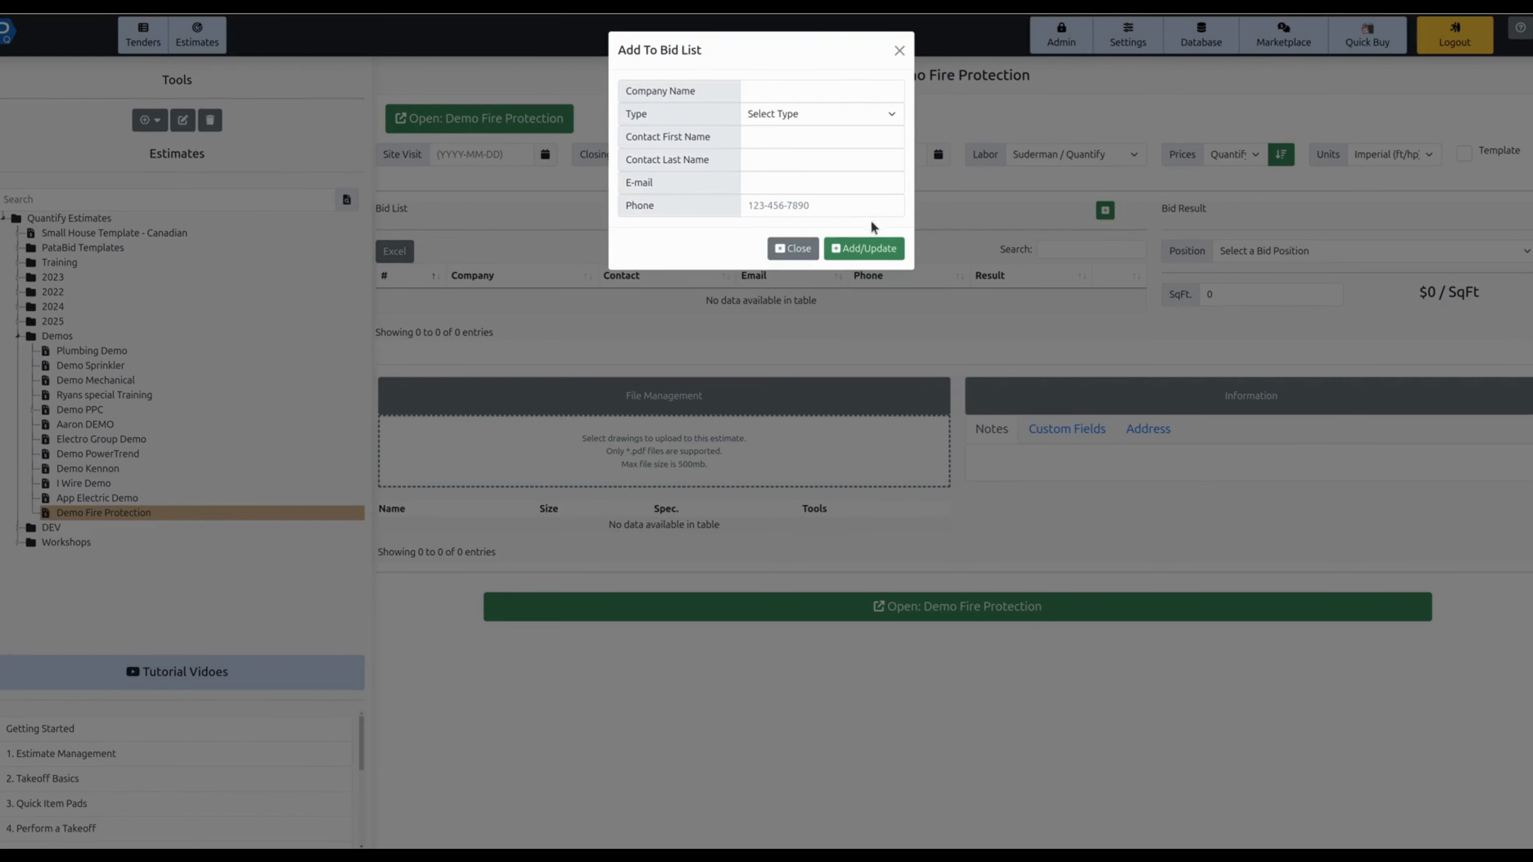
left_click(790, 248)
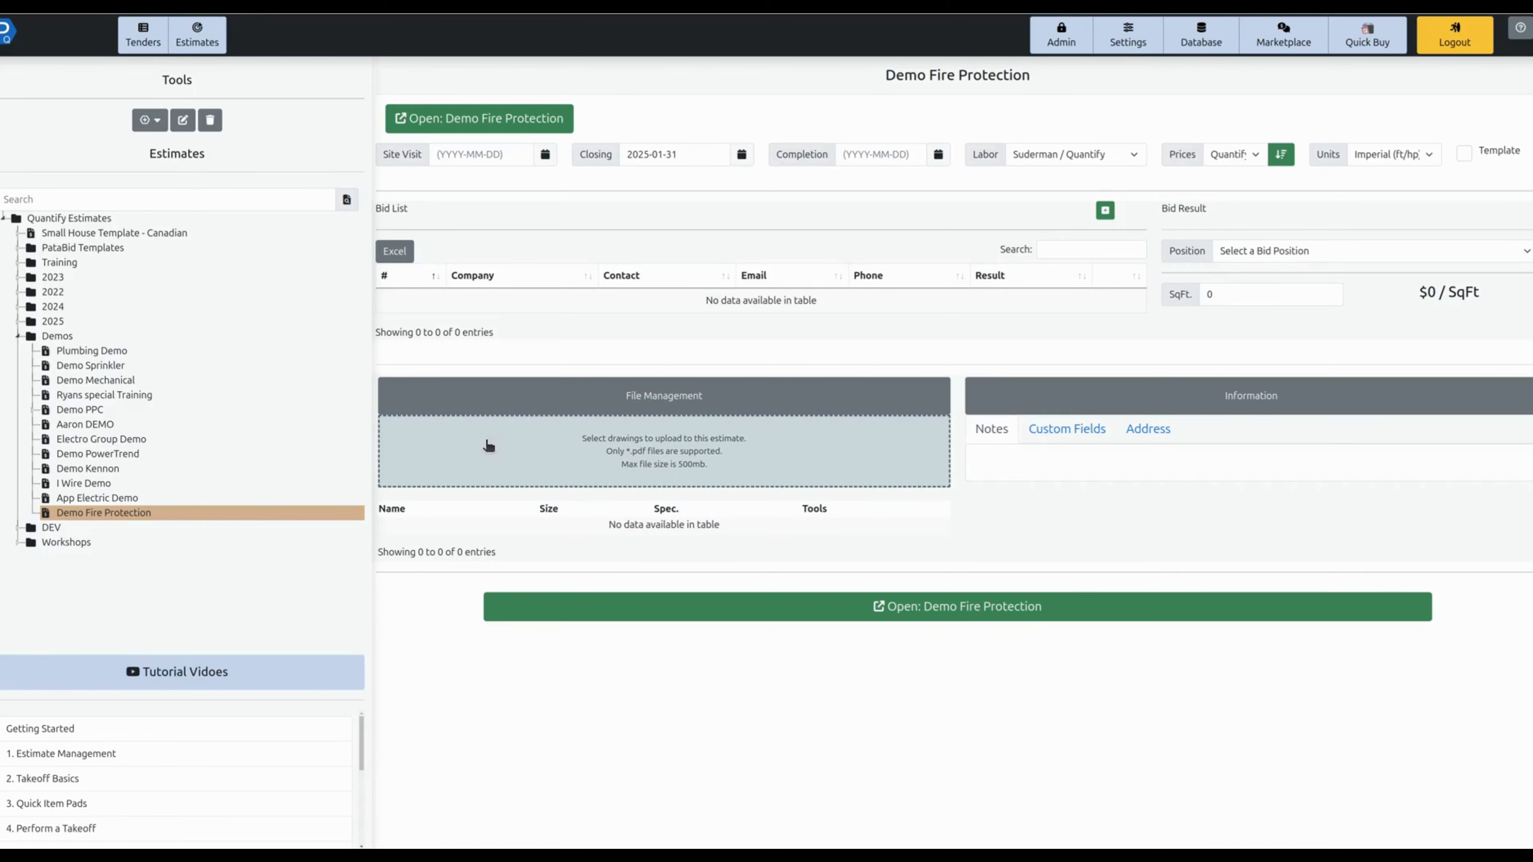
Upload the drawings Fire Protection.pdf and Fire Protection - Arch.pdf to the estimate.
left_click(511, 444)
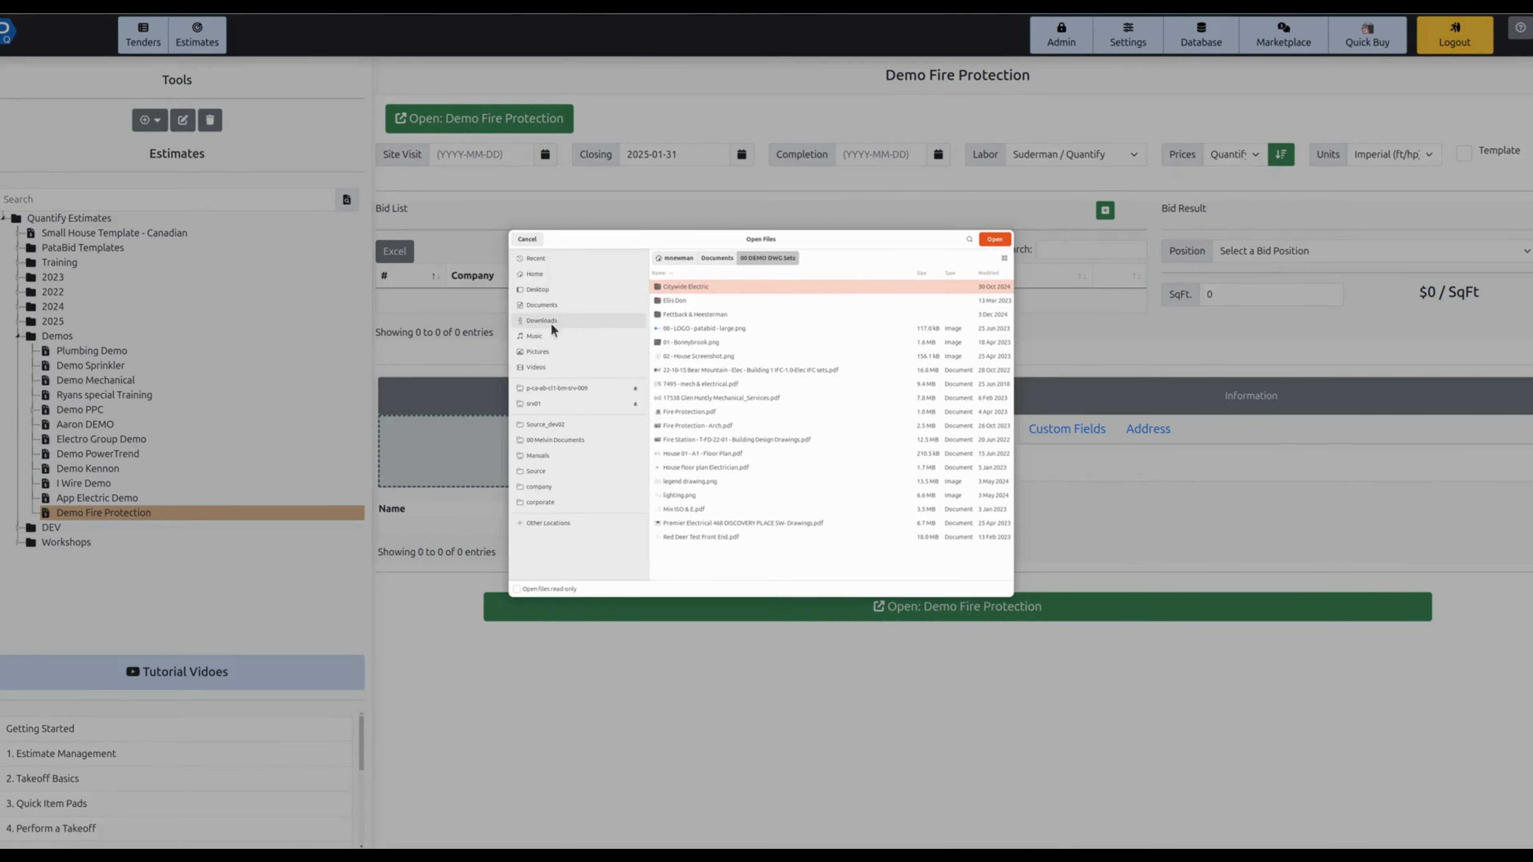
left_click(701, 412)
left_click(994, 240)
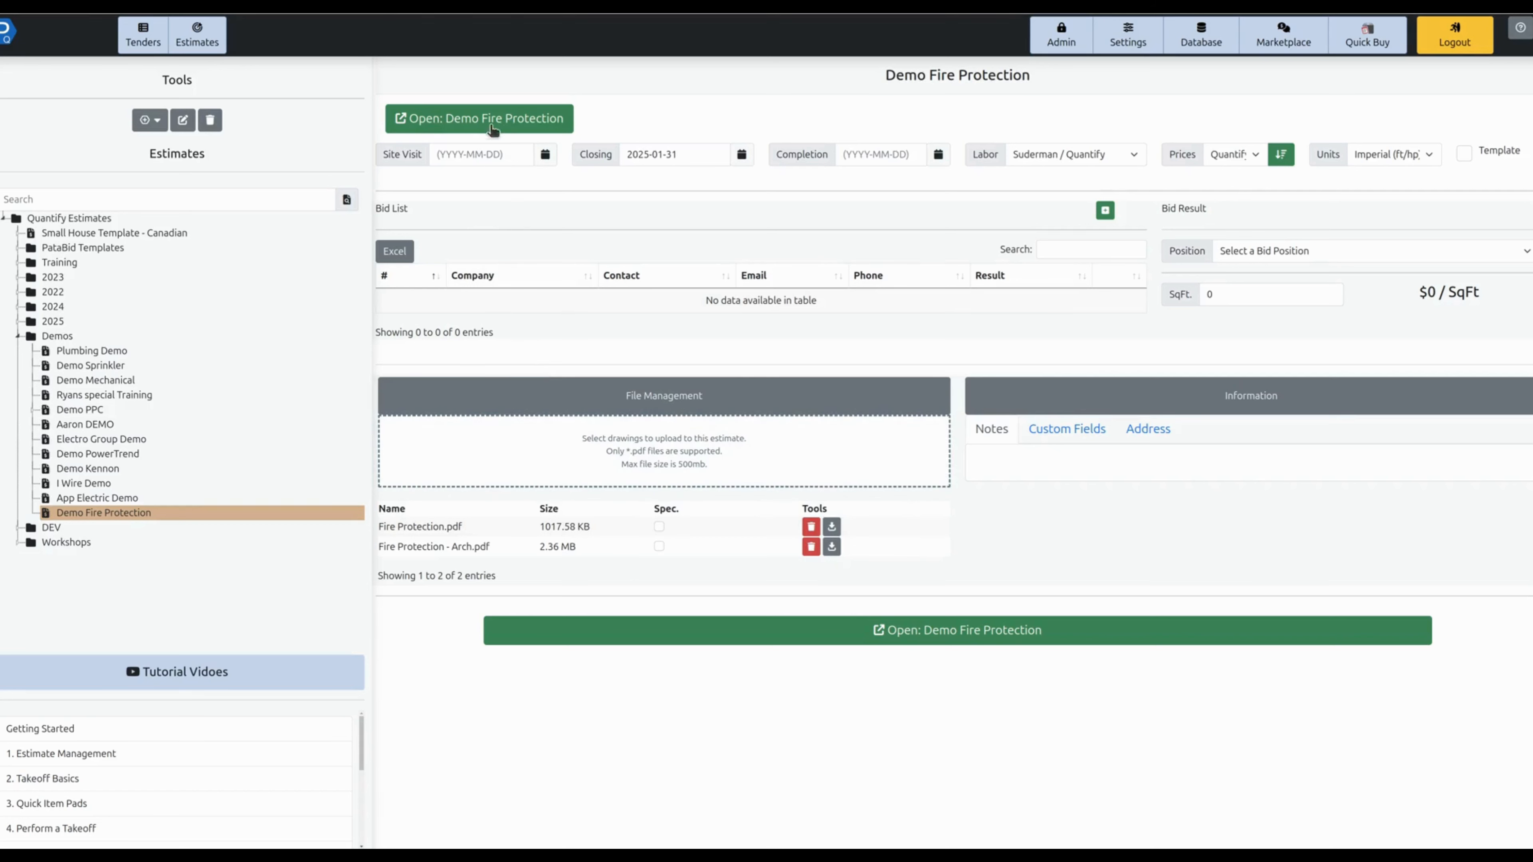
Open the Demo Fire Protection estimate for takeoff and display page 1 of Fire Protection.pdf.
left_click(483, 119)
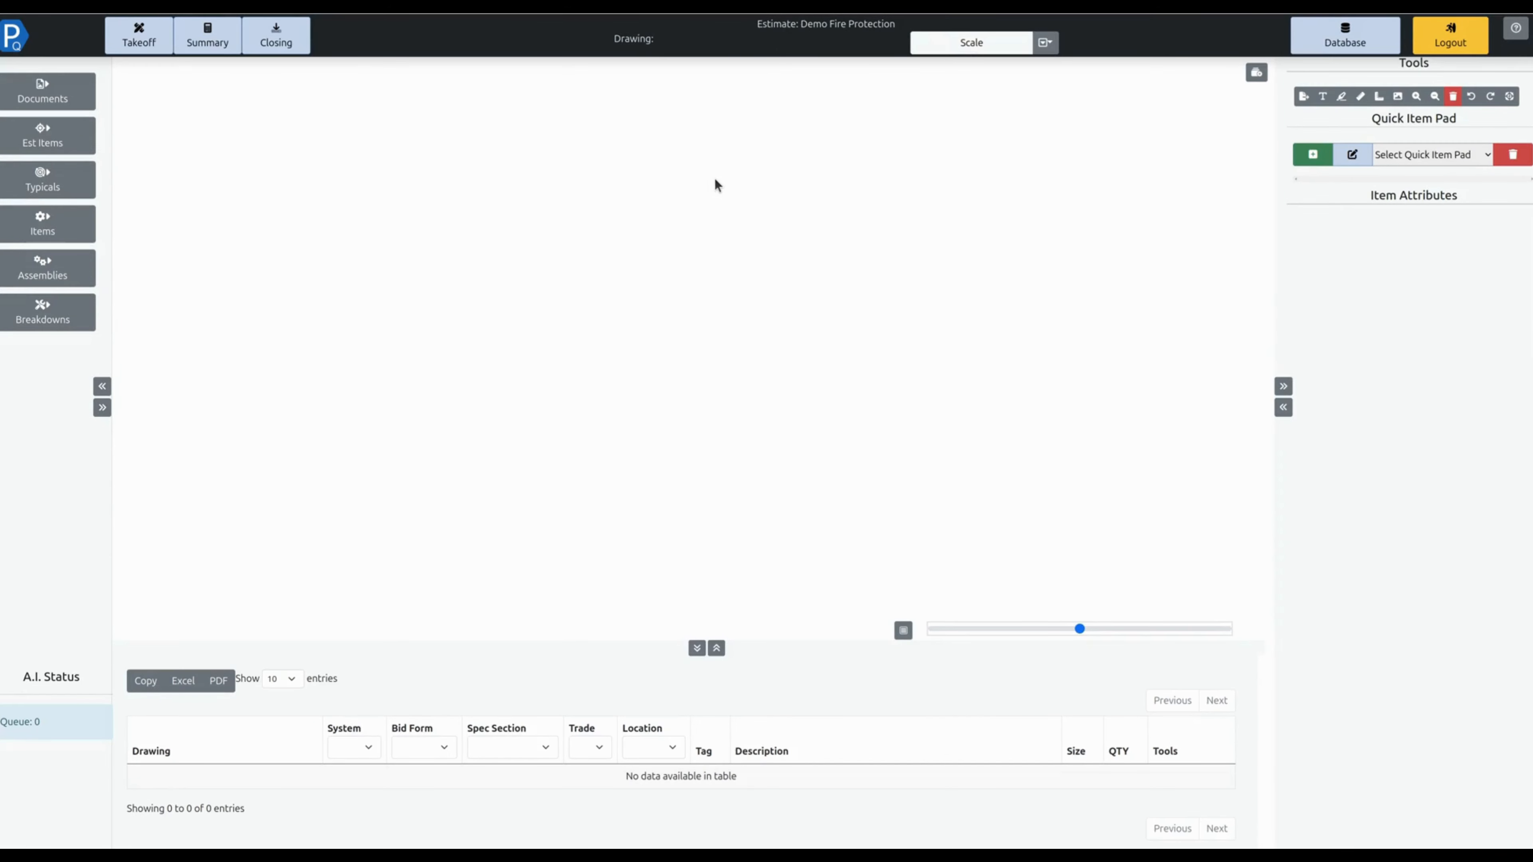
left_click(48, 91)
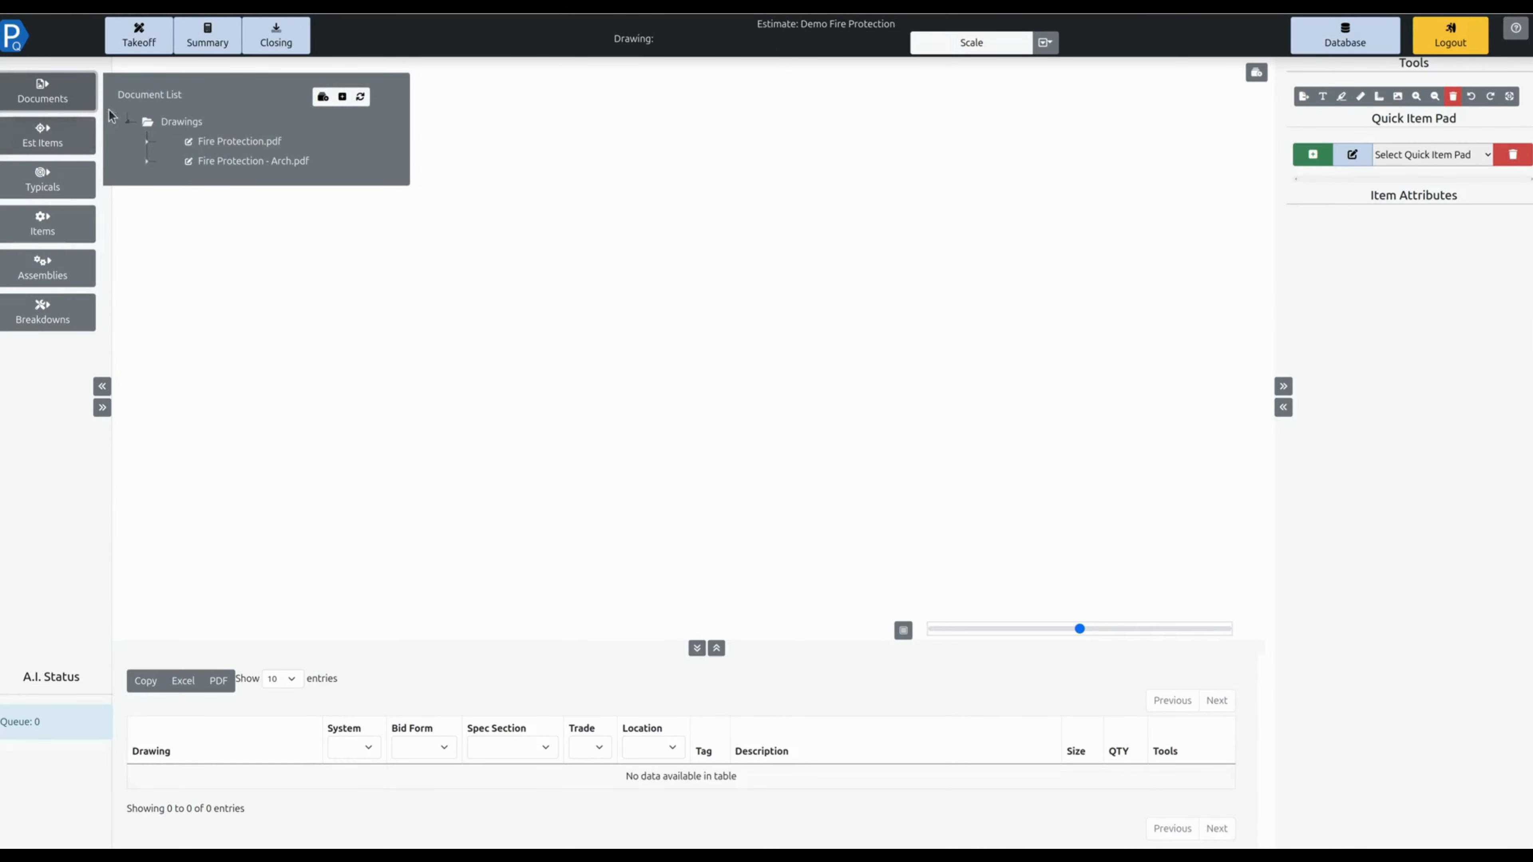
left_click(150, 148)
left_click(236, 162)
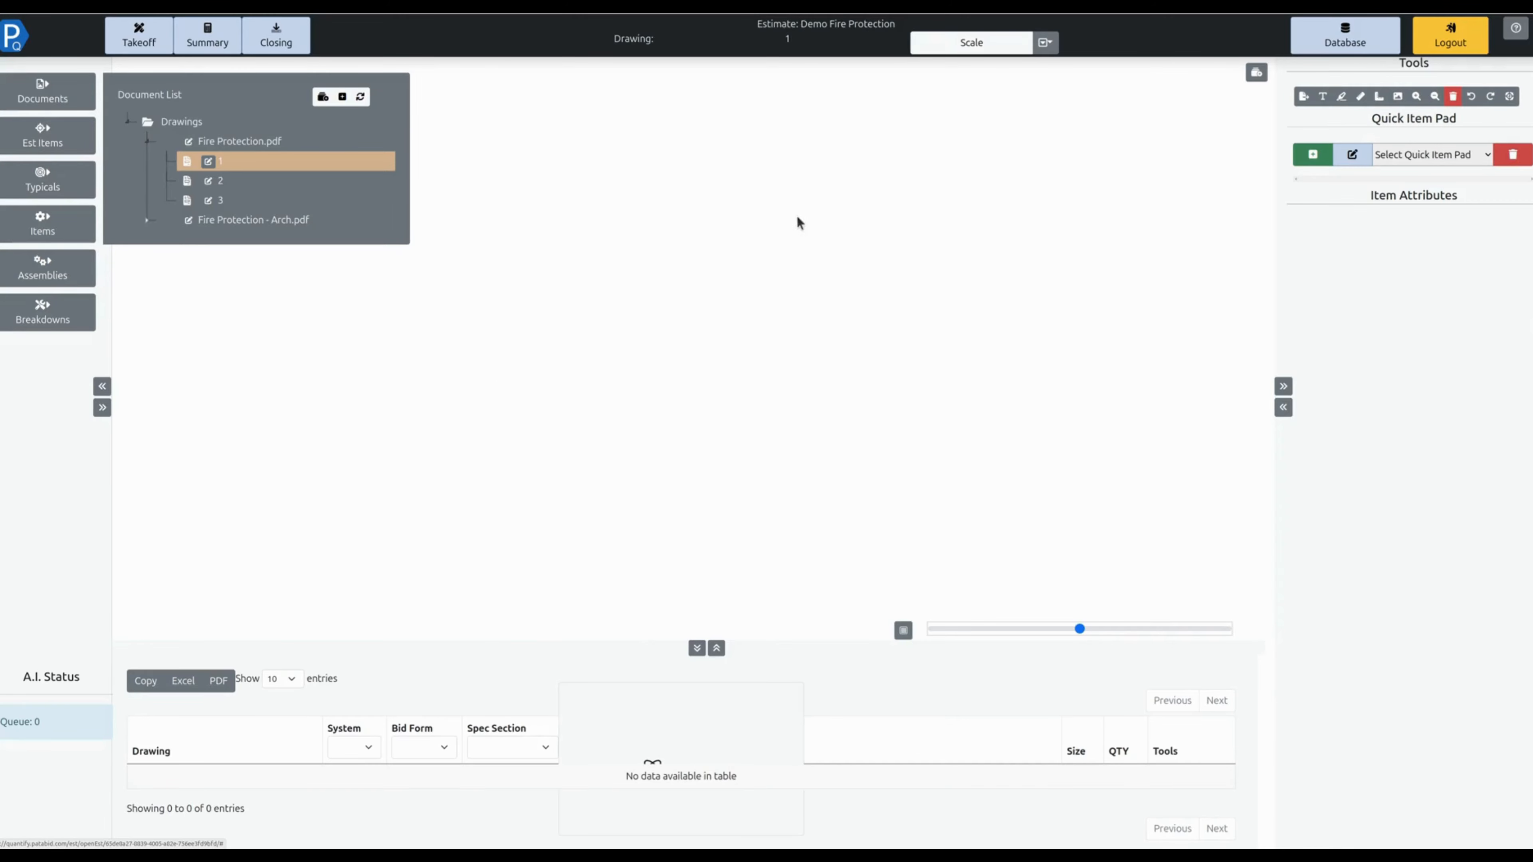
Examine the sprinkler branch lines and the main piping near gridlines K to G on the drawing.
mouse_move(709, 185)
left_mouse_down()
mouse_move(643, 235)
mouse_move(528, 255)
left_mouse_up()
scroll(477, 151, "up", 1)
scroll(476, 154, "up", 1)
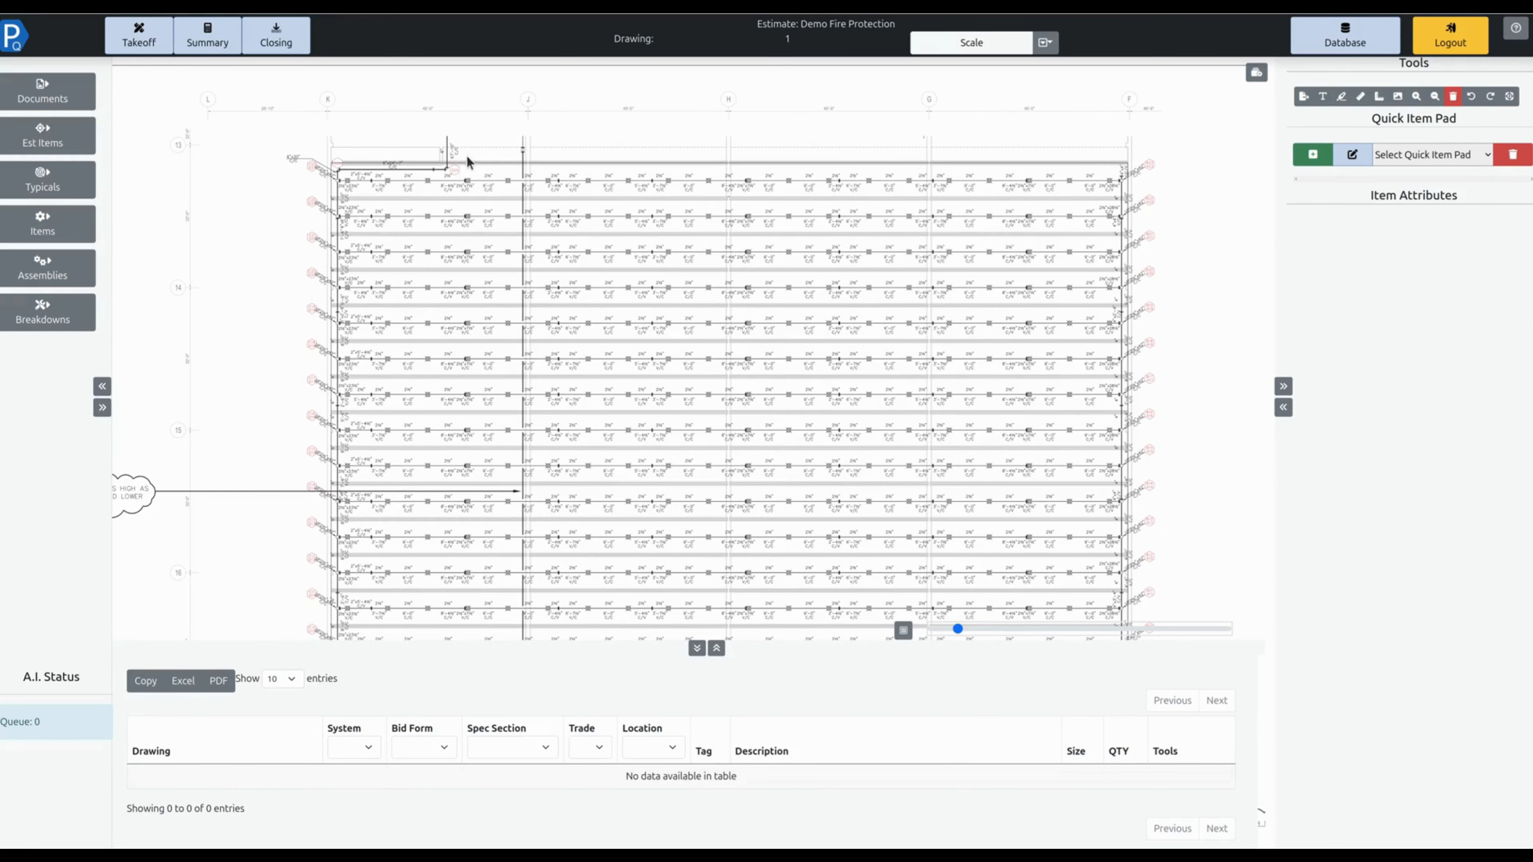
scroll(465, 168, "up", 2)
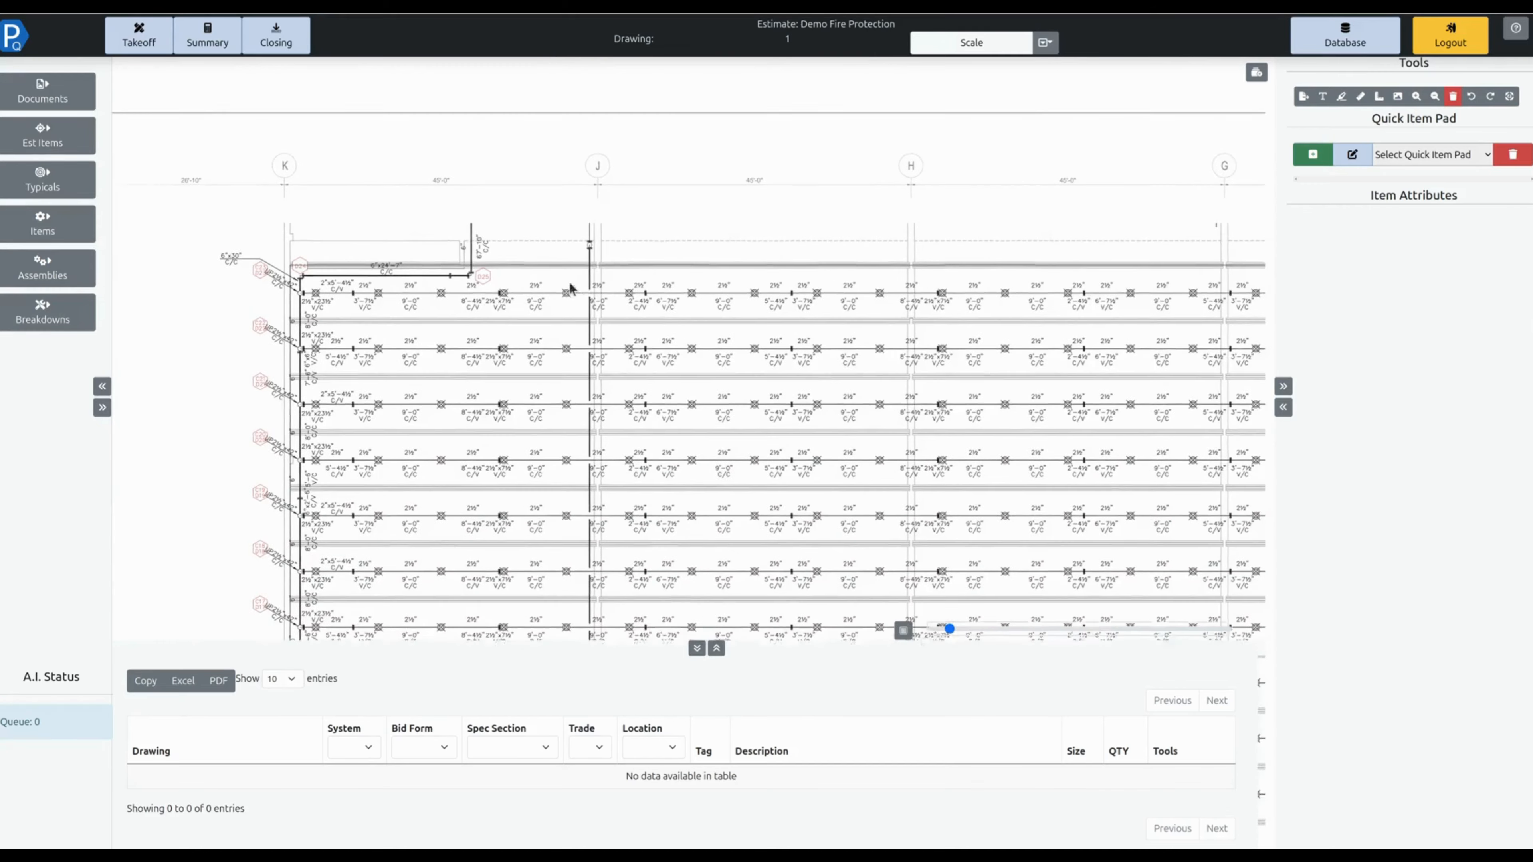
scroll(517, 158, "down", 1)
scroll(761, 184, "down", 1)
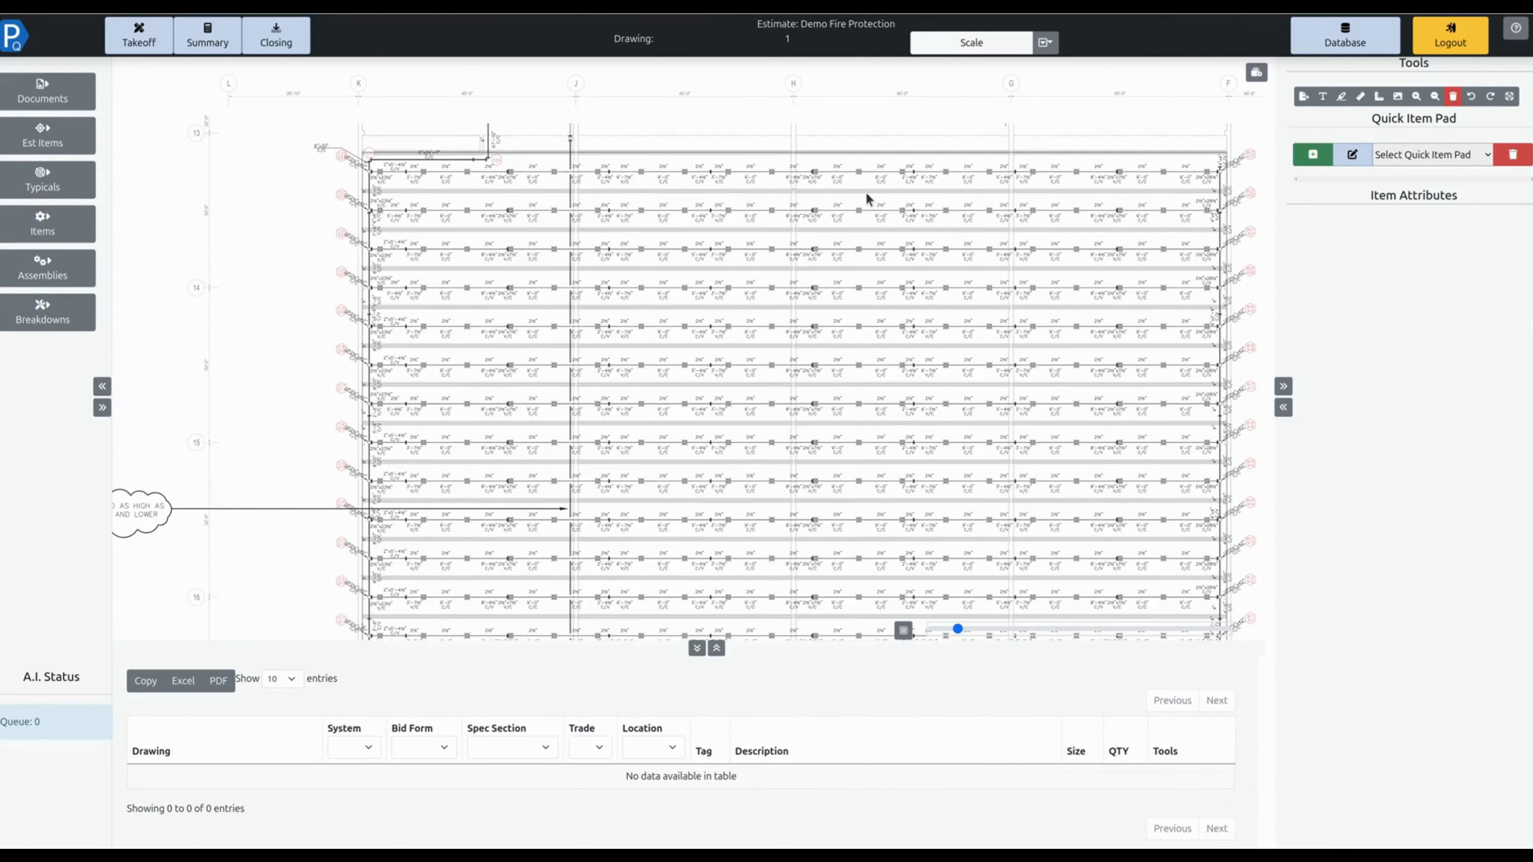
scroll(866, 192, "up", 2)
left_click_drag(251, 163, 449, 202)
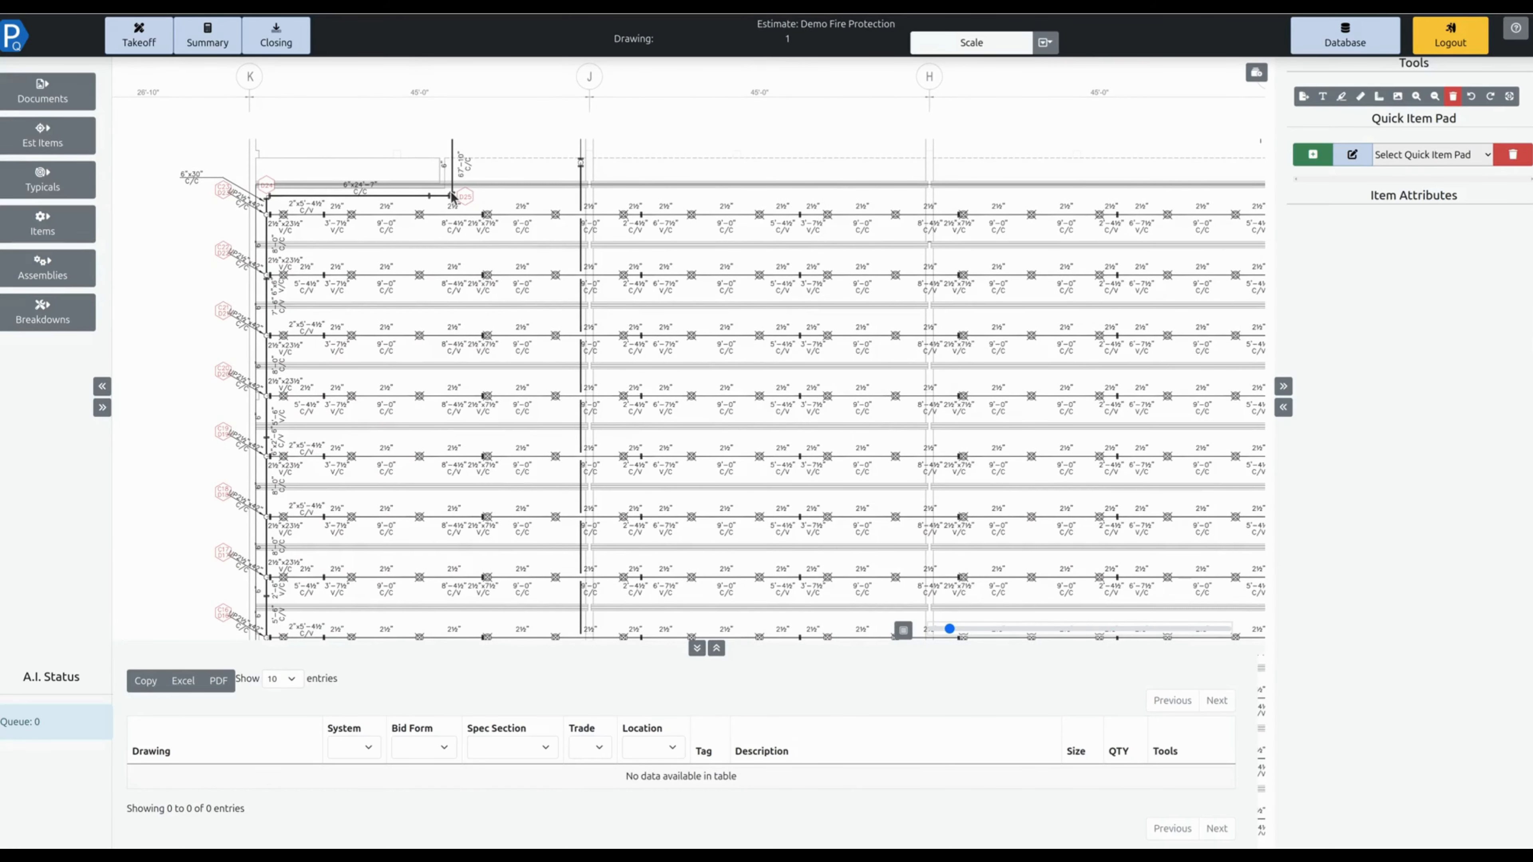
Browse the Fire Protection items in the database, including Production Hrs, Victaulic Products, Viking Products and Reliable.
left_click(60, 232)
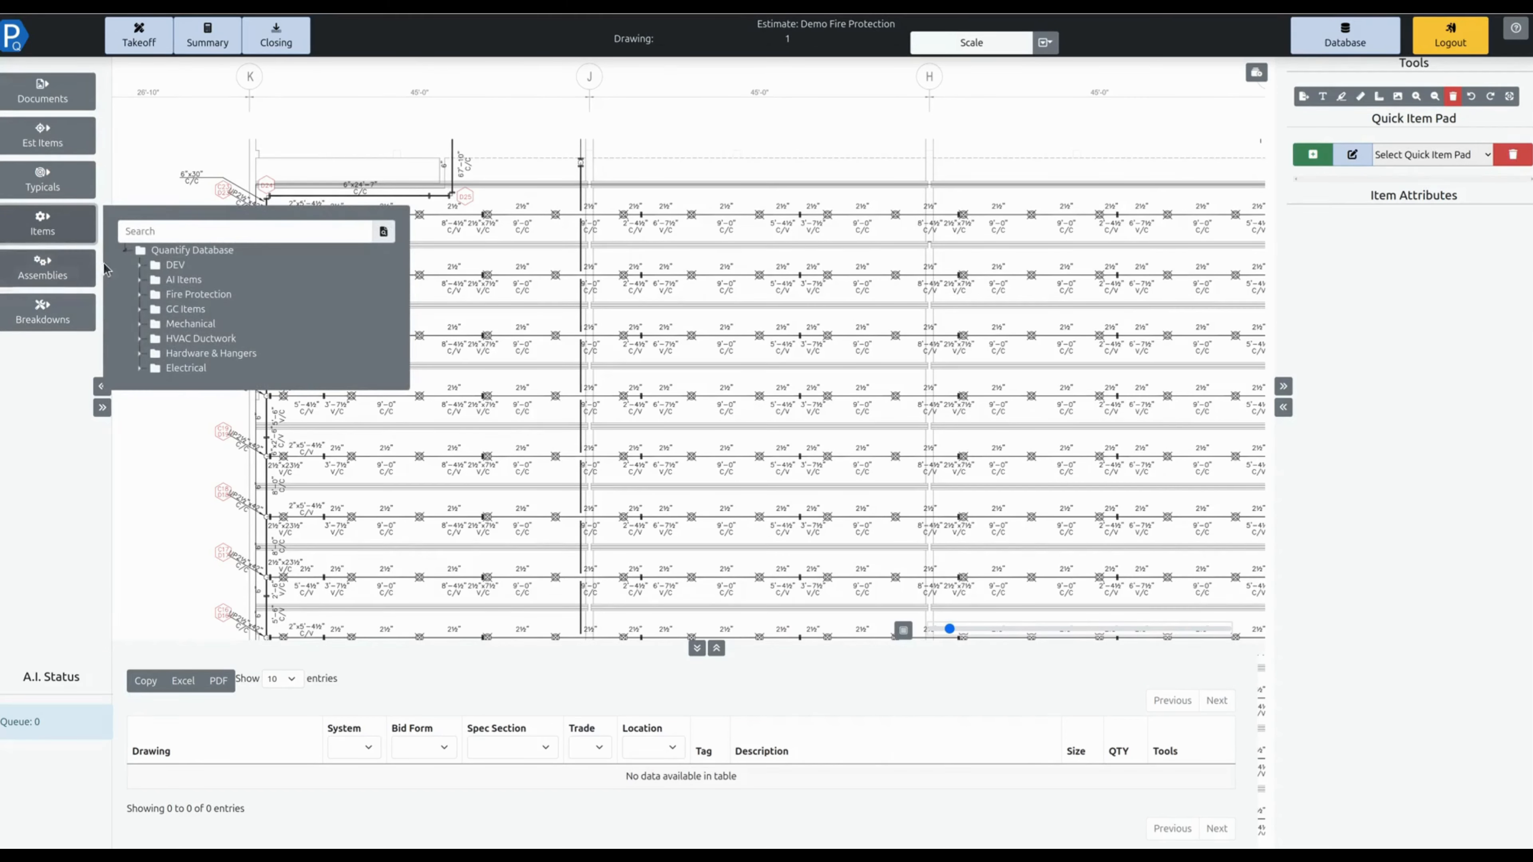
left_click(152, 309)
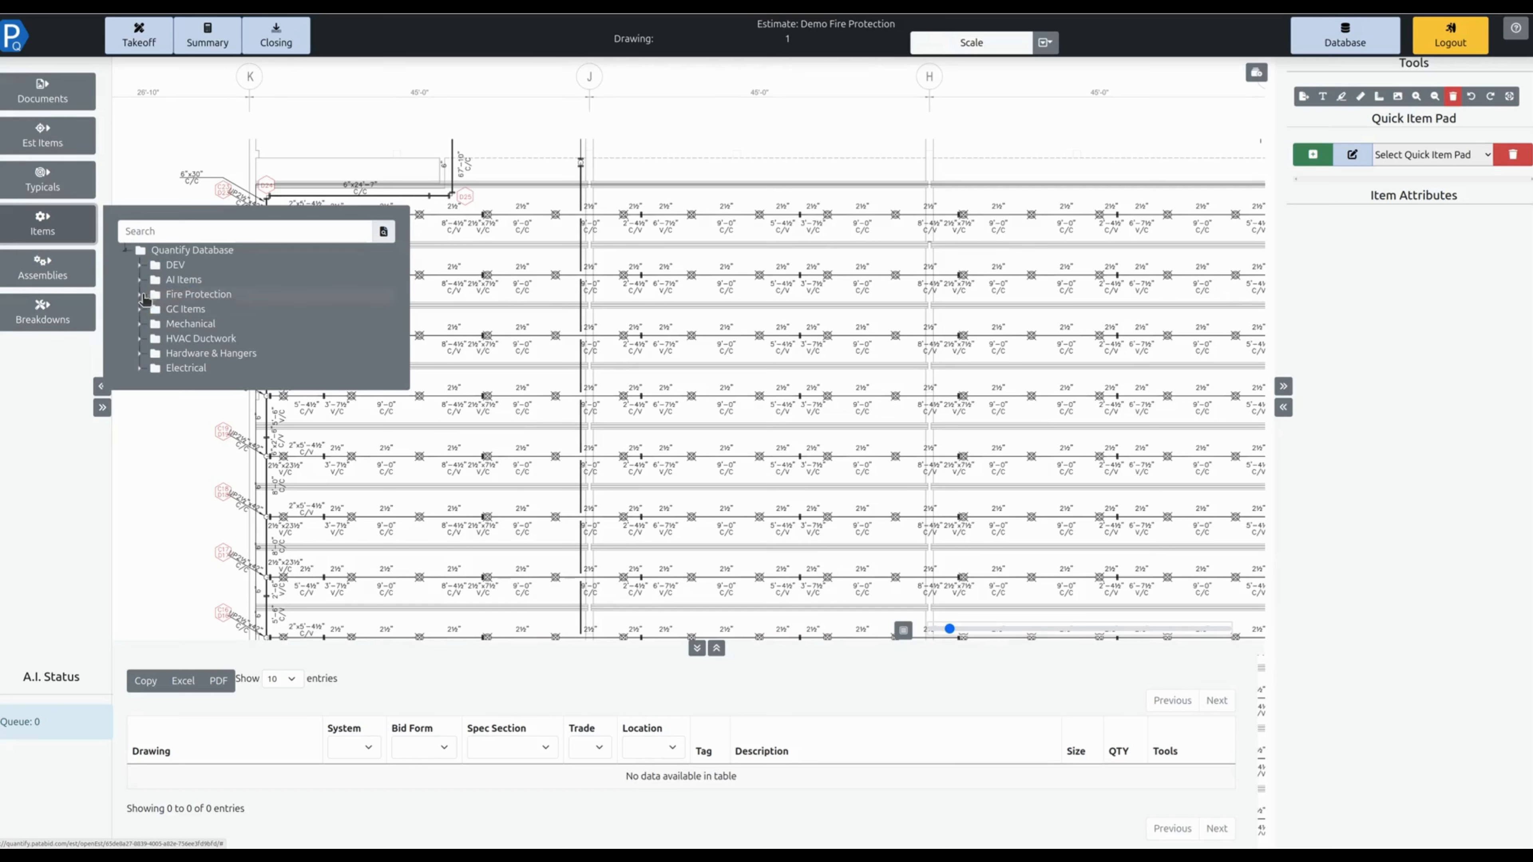
left_click(140, 296)
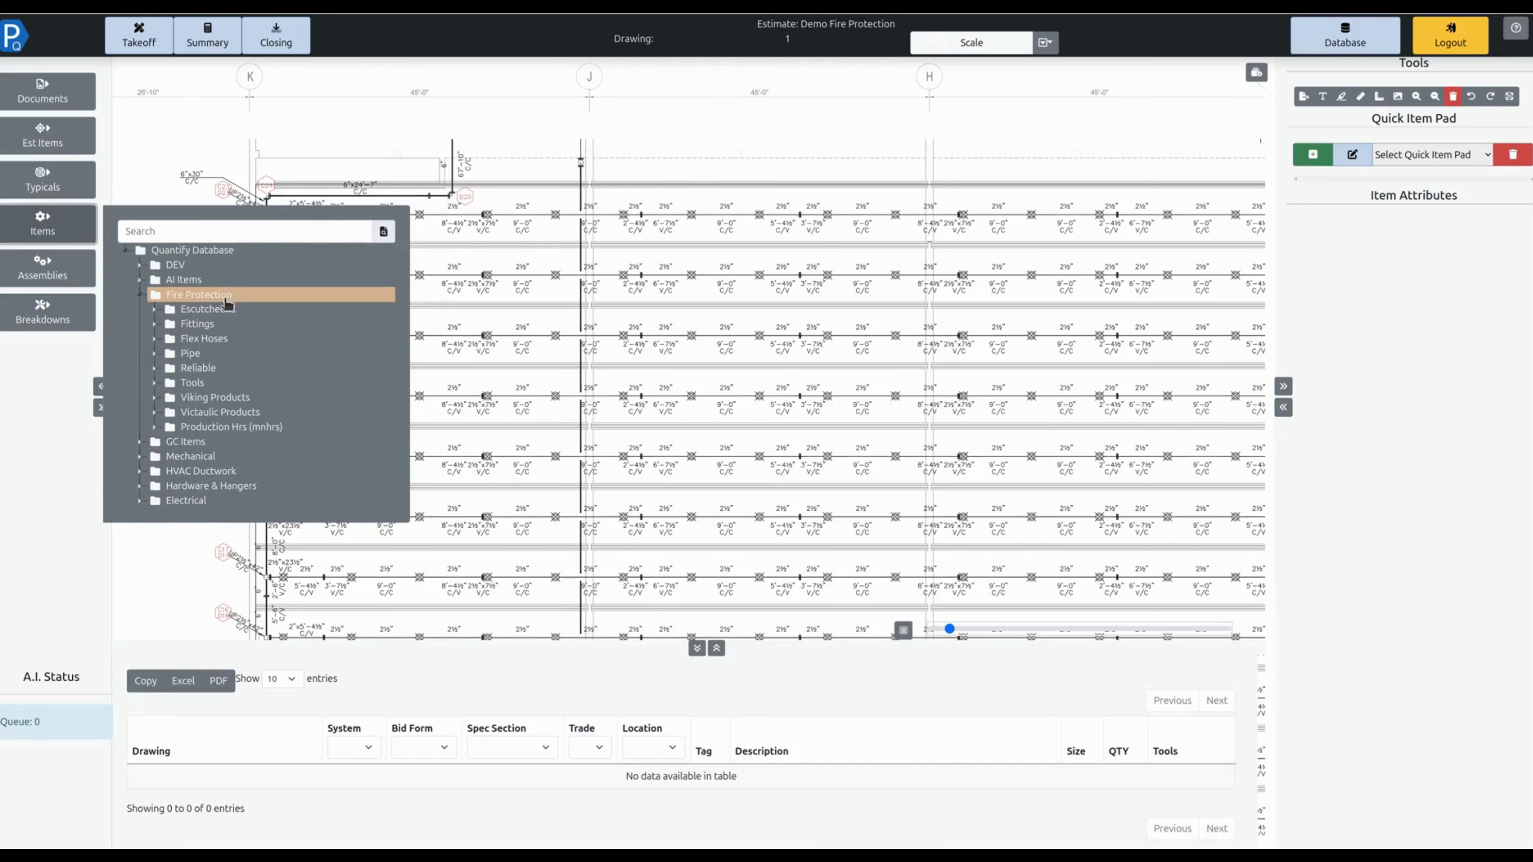
left_click(153, 425)
left_click(154, 413)
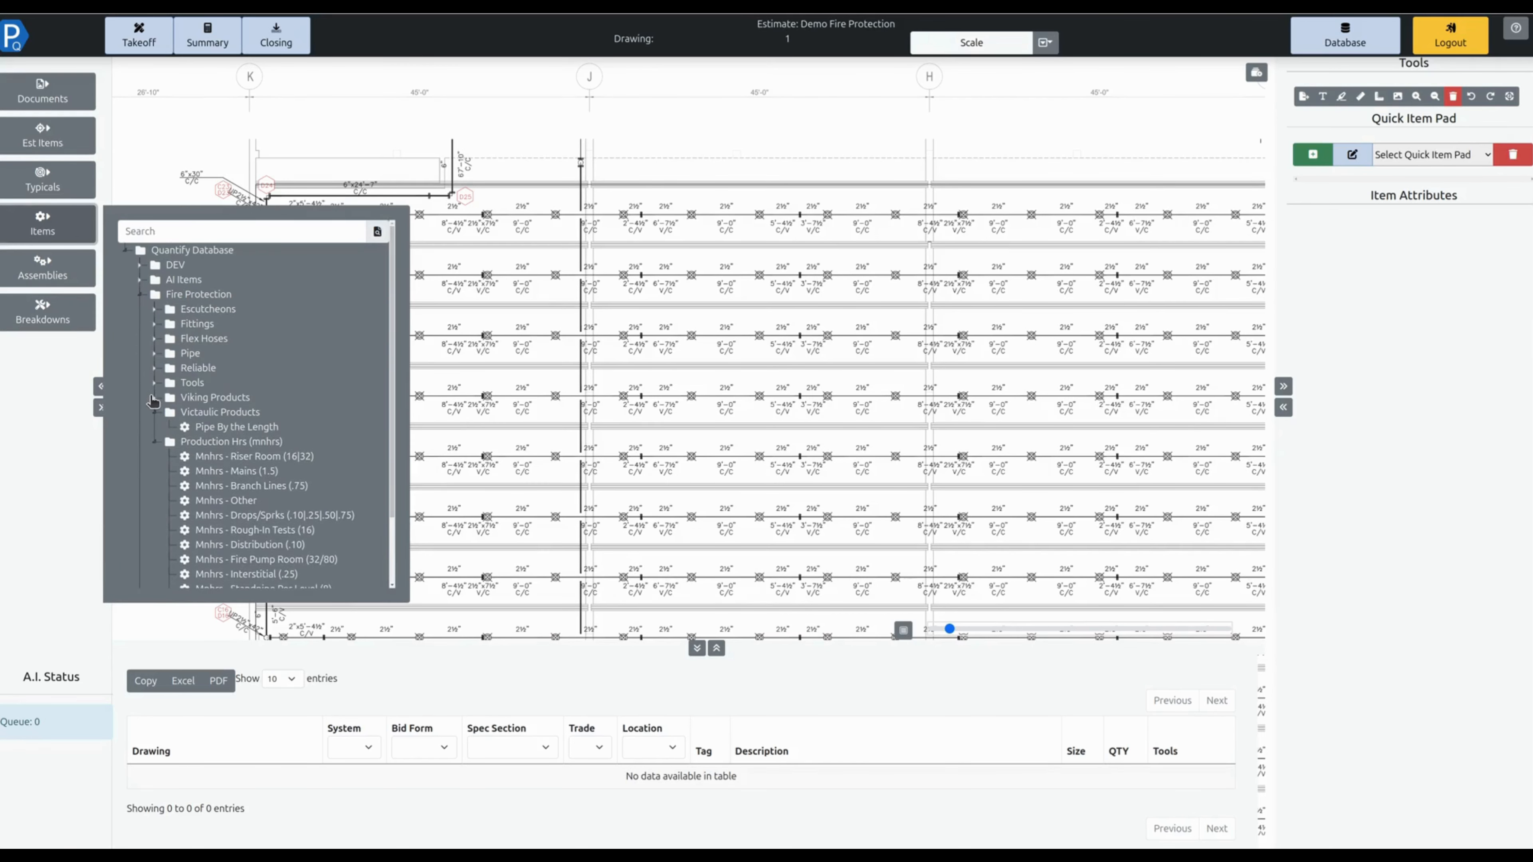
left_click(153, 401)
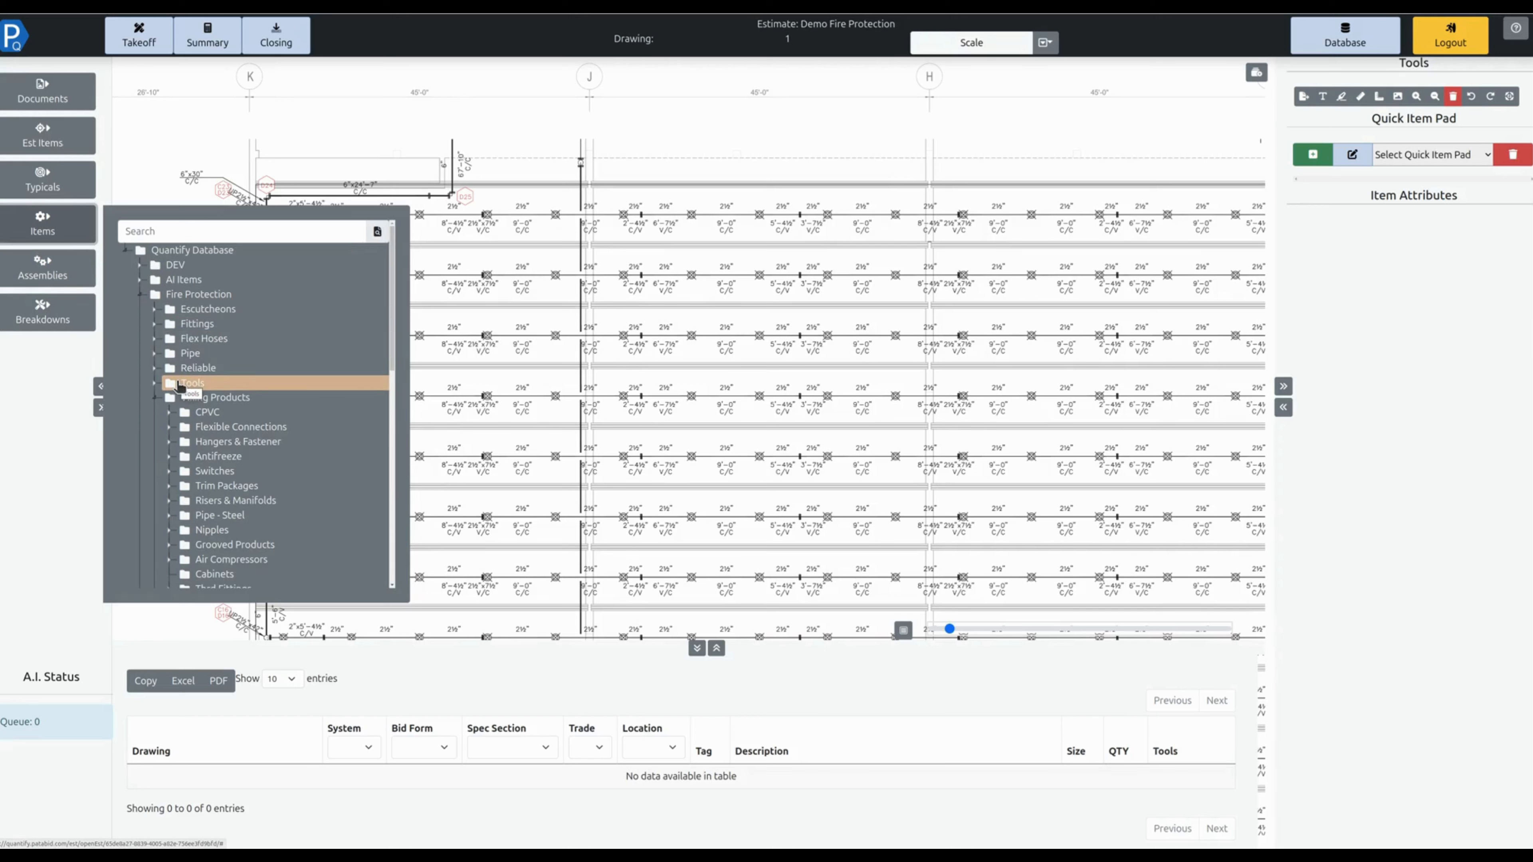
left_click(154, 369)
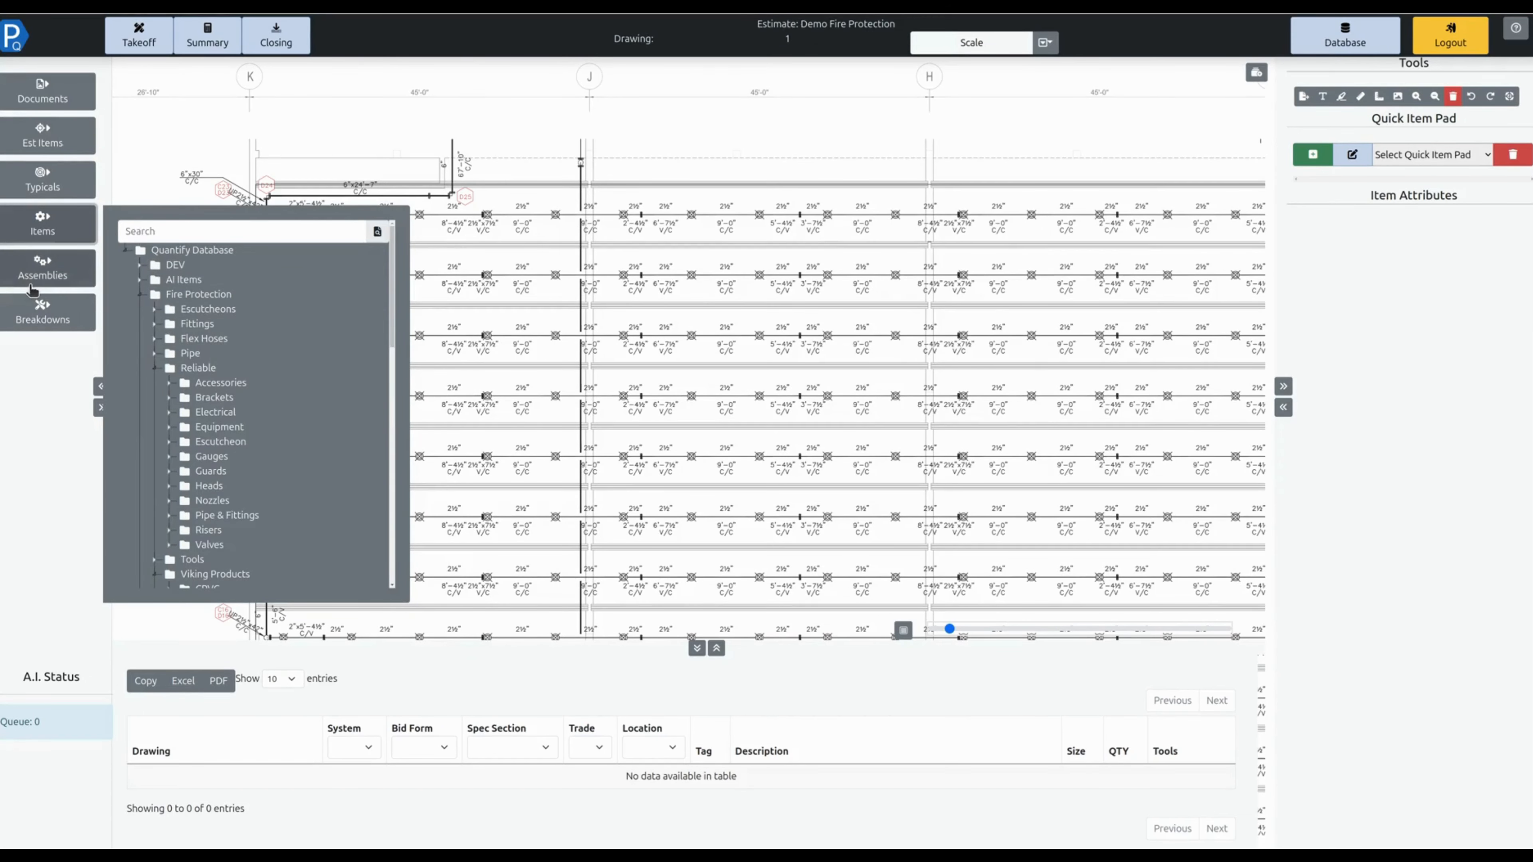
Browse the OH System assemblies in the Fire Protection assembly folder and close the list.
left_click(41, 279)
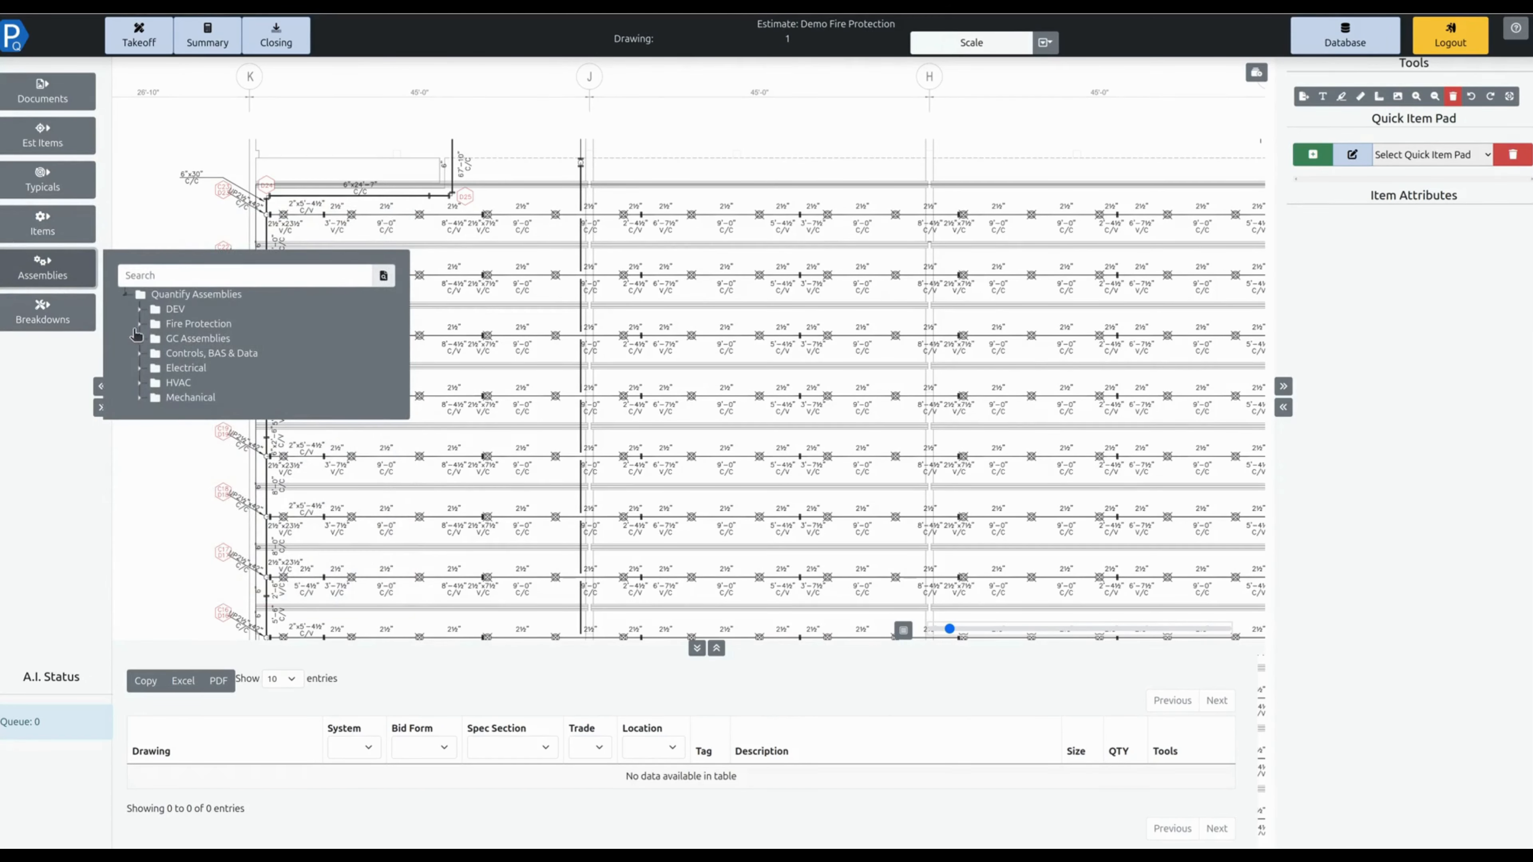
left_click(139, 326)
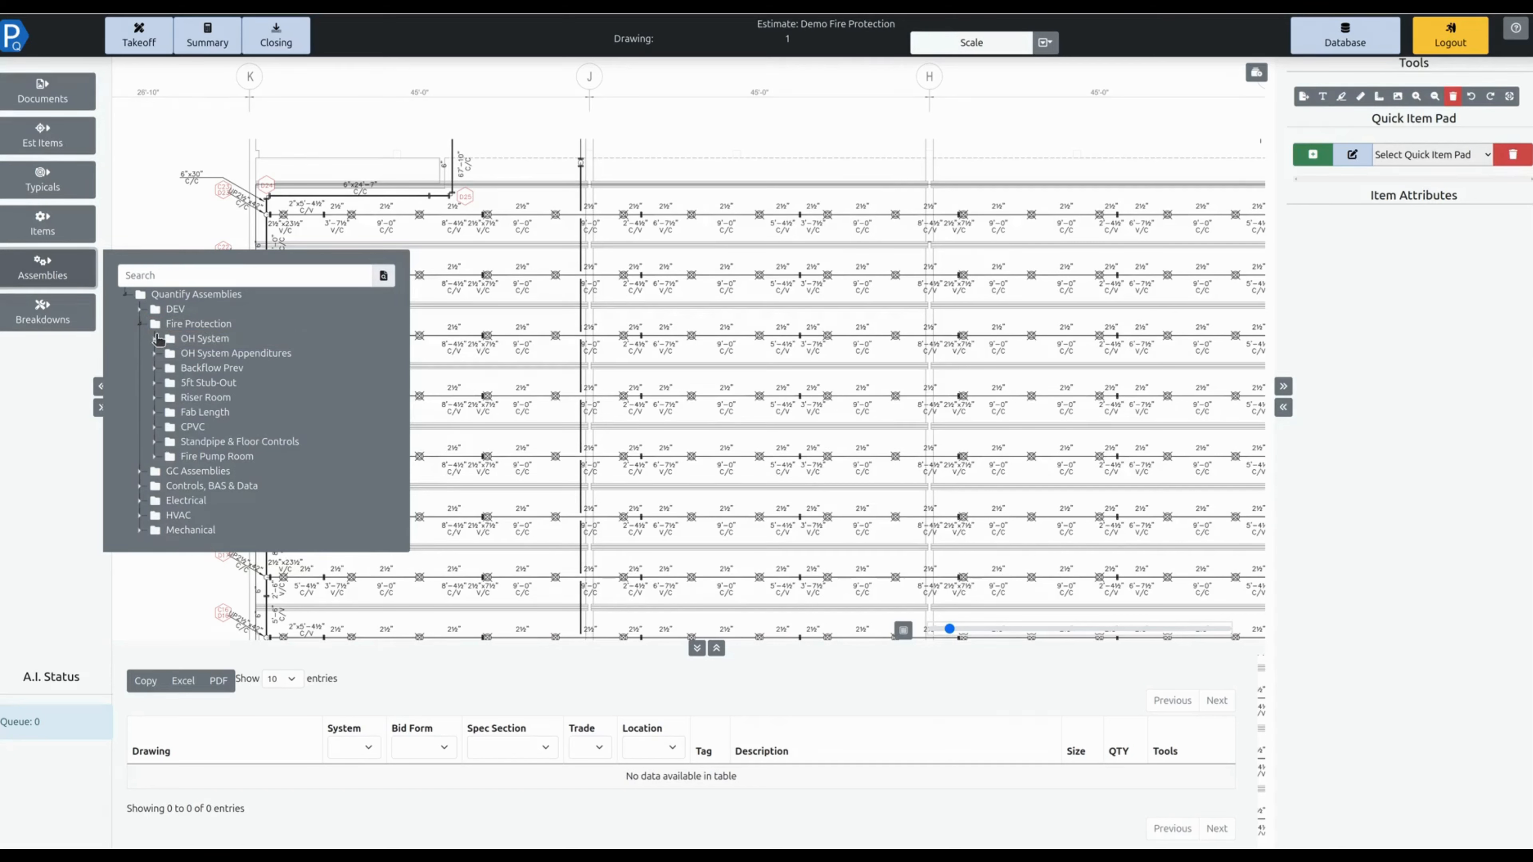
left_click(189, 341)
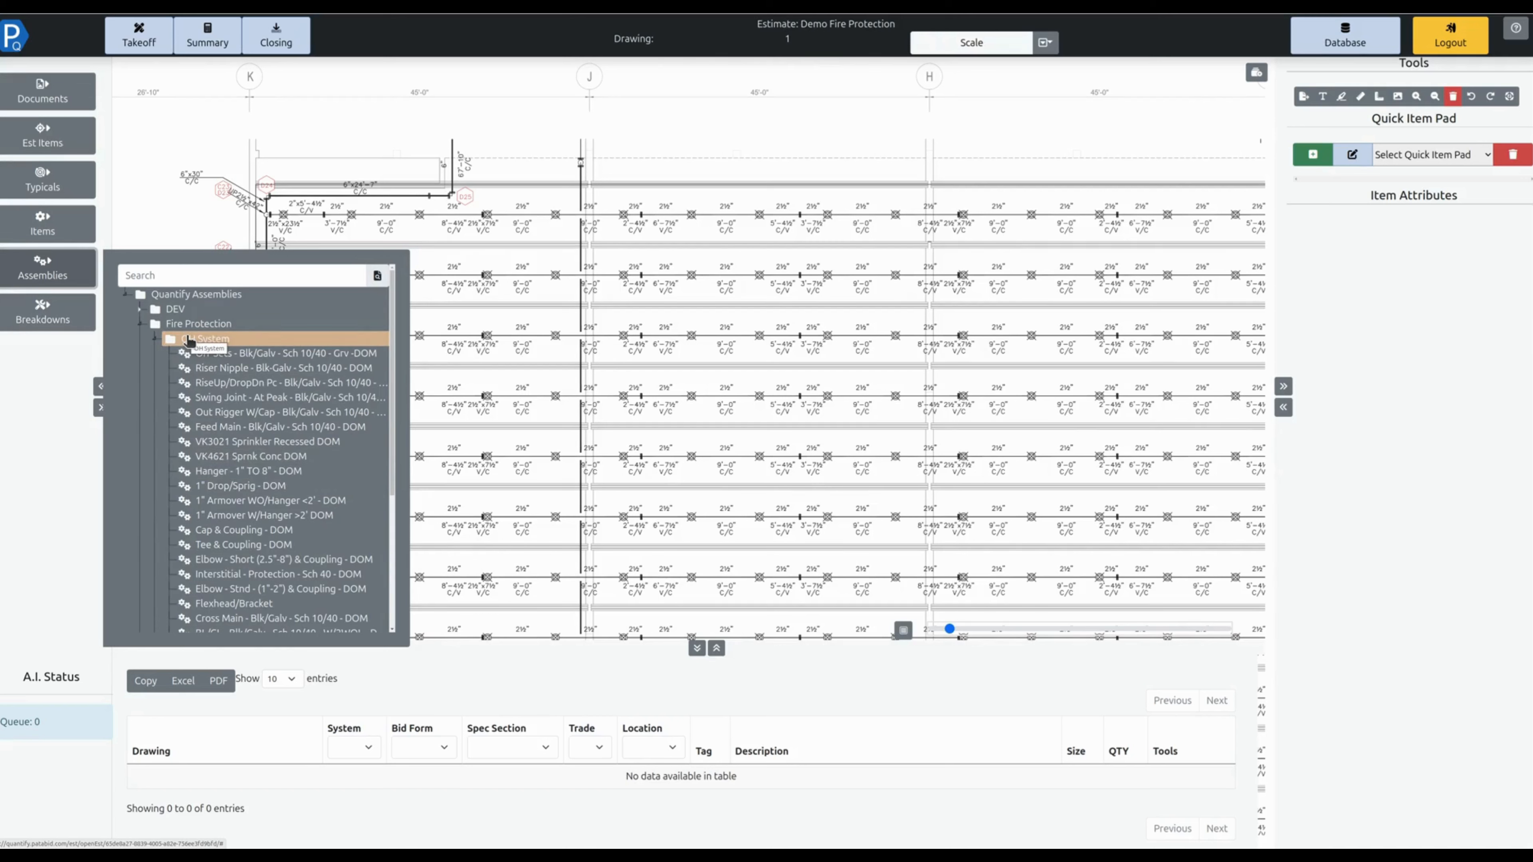
left_click(76, 275)
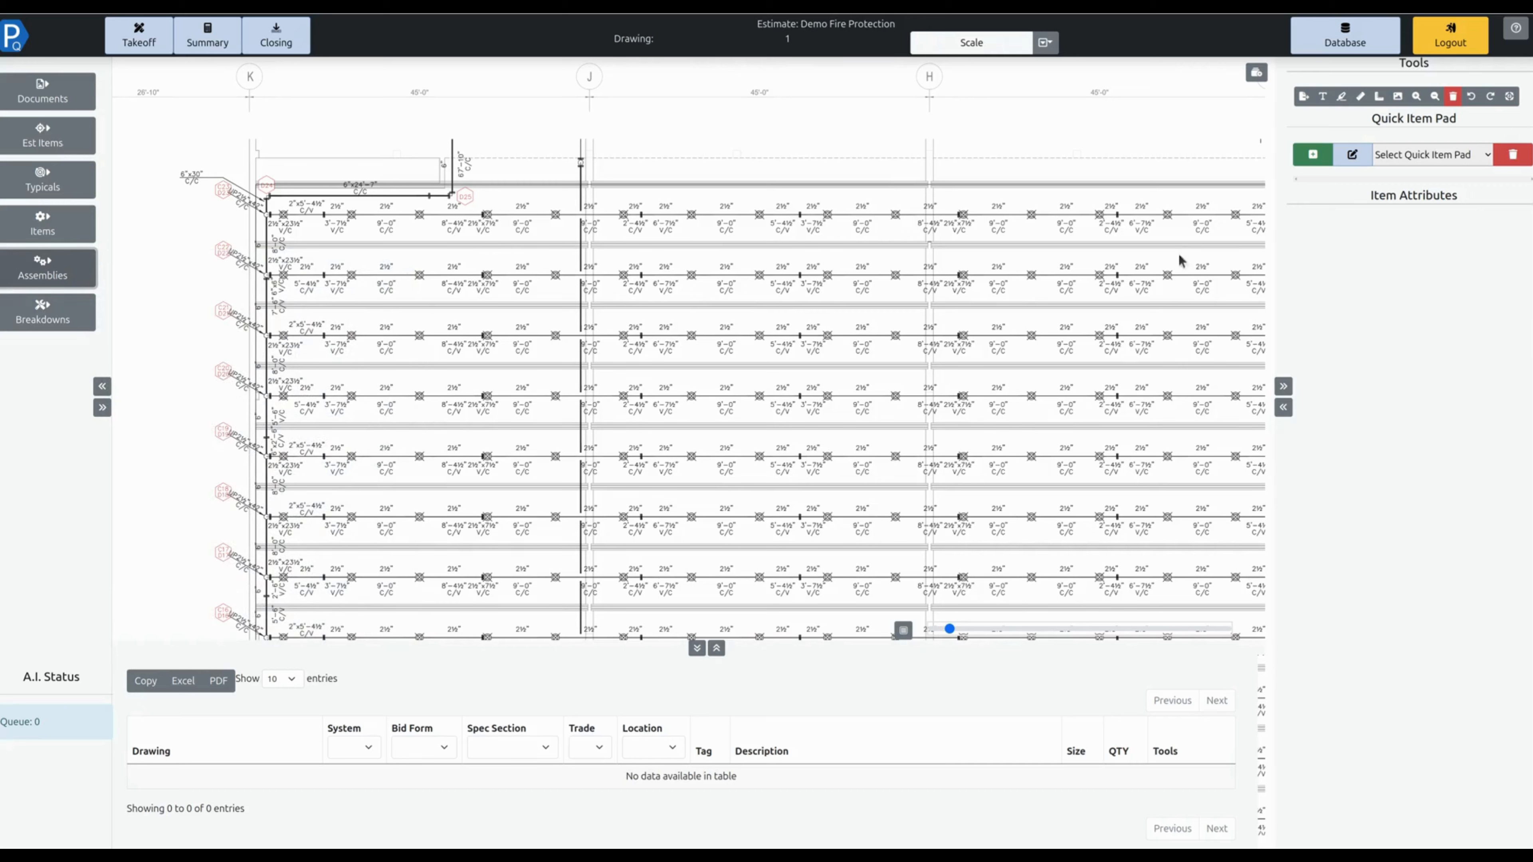
Load the quick item pad "Fire Protection - Sprinklers Various Types - DOM".
left_click(1407, 155)
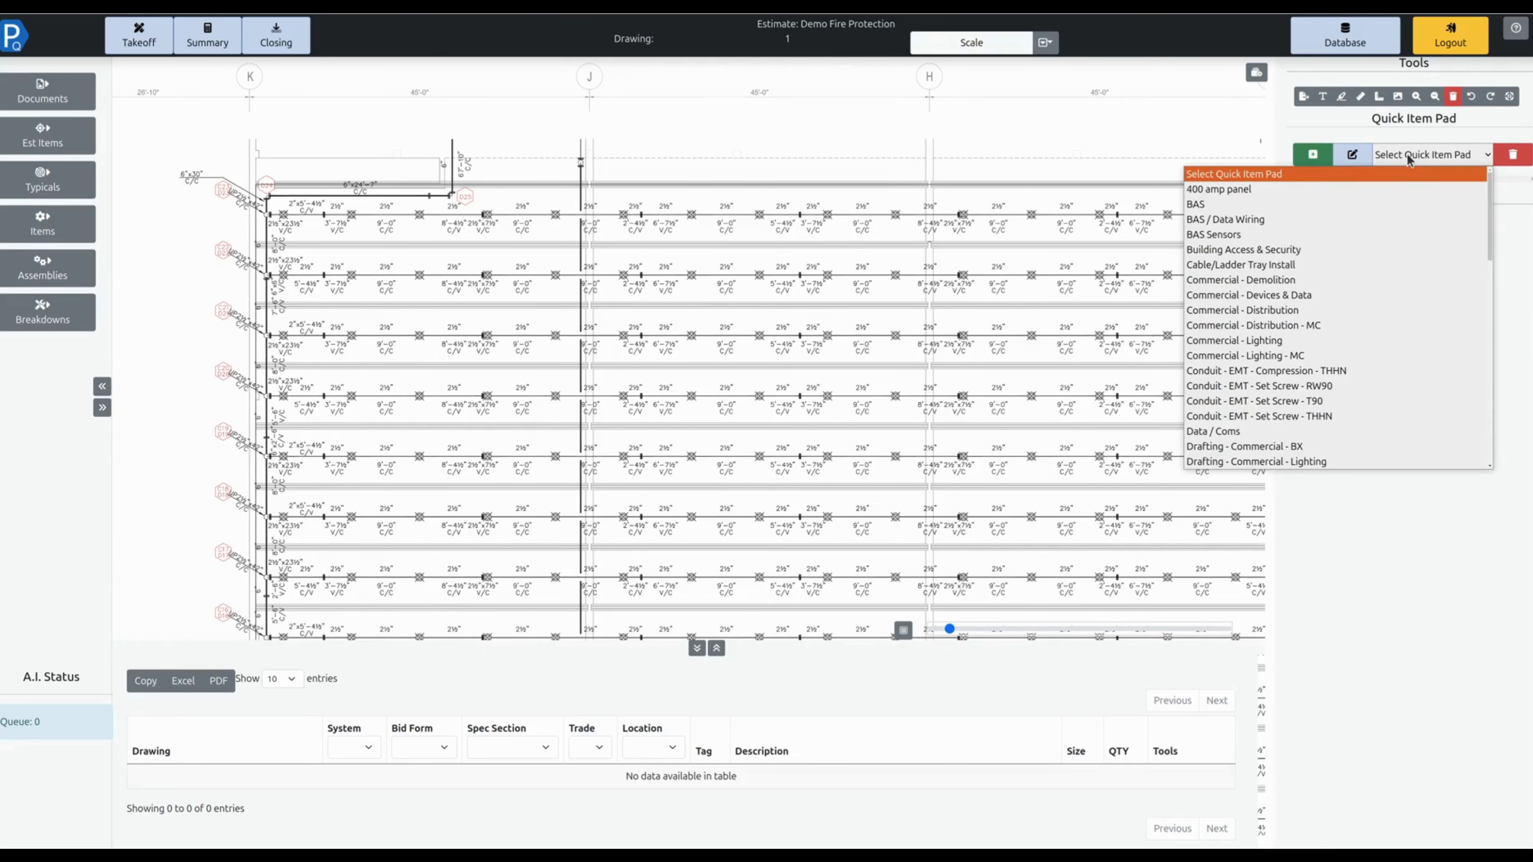
scroll(1360, 274, "down", 5)
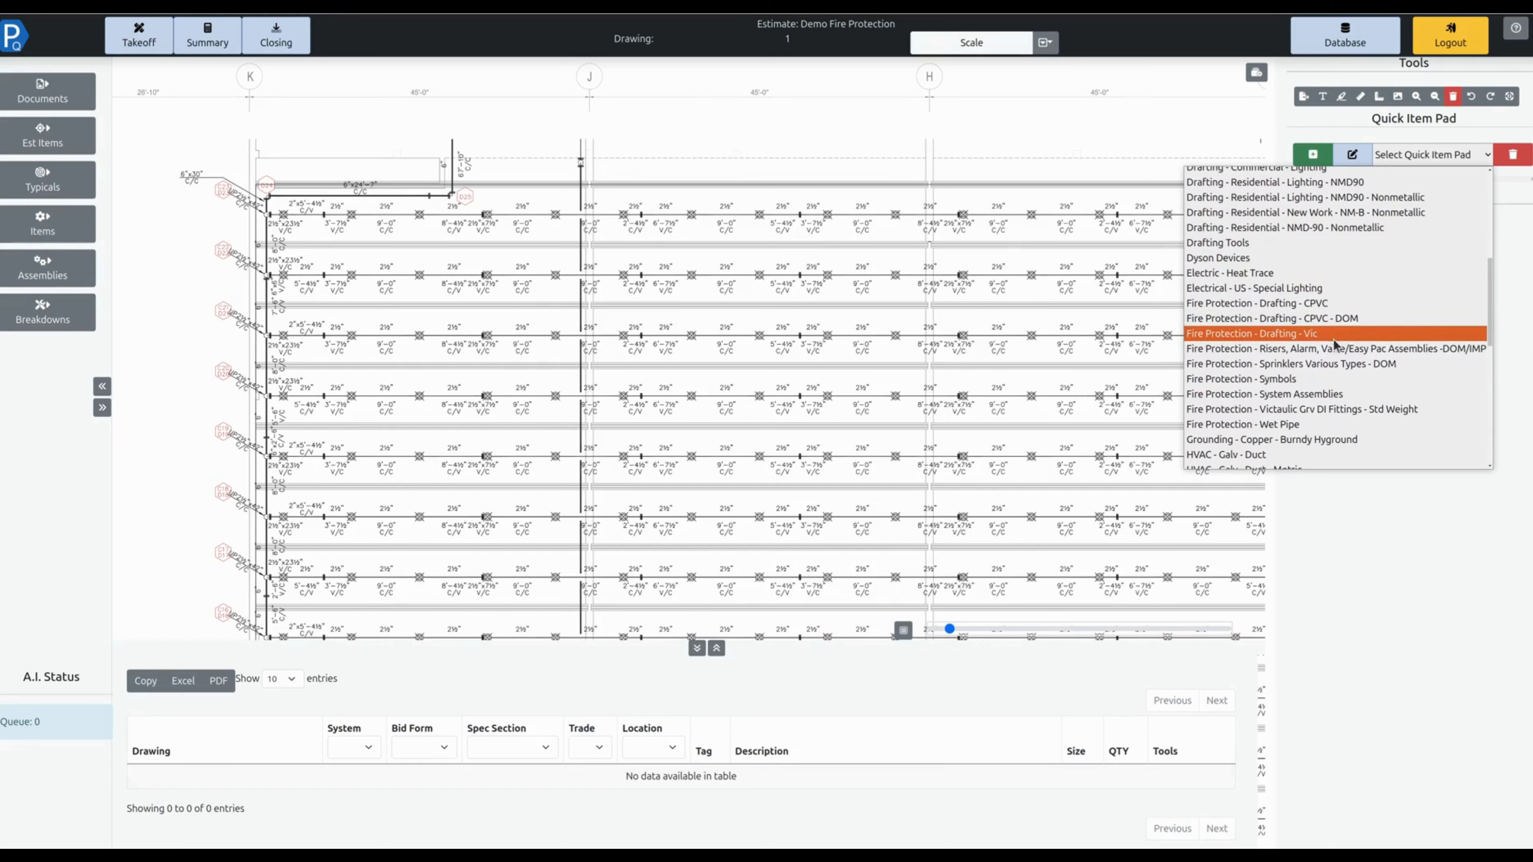
left_click(1330, 365)
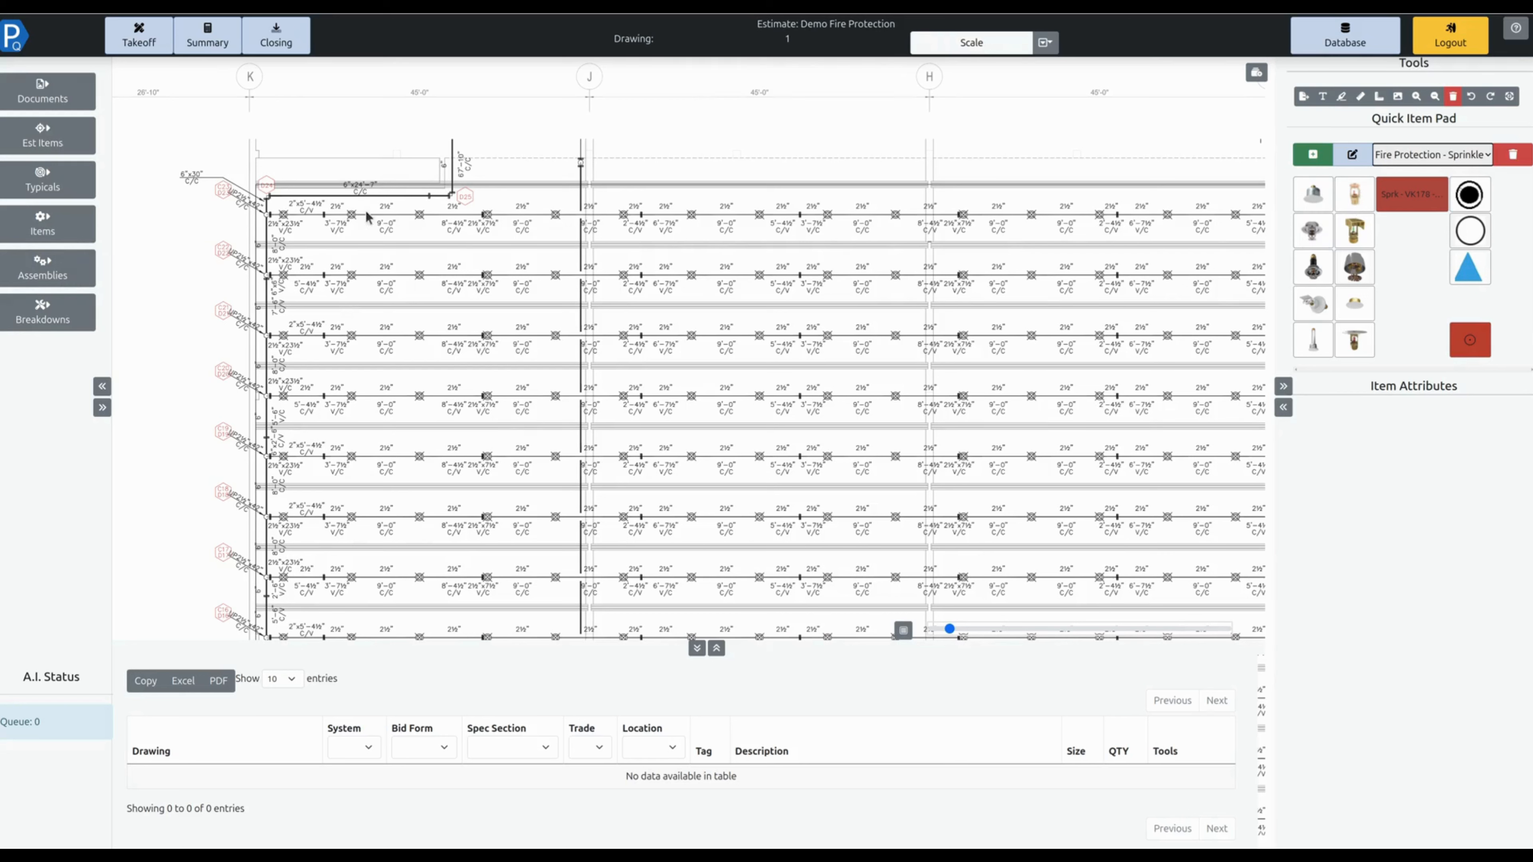
Run an automatic count for the pad's second sprinkler item, sampling the head symbol on the uppermost branch line between gridlines K and J.
left_click(1358, 197)
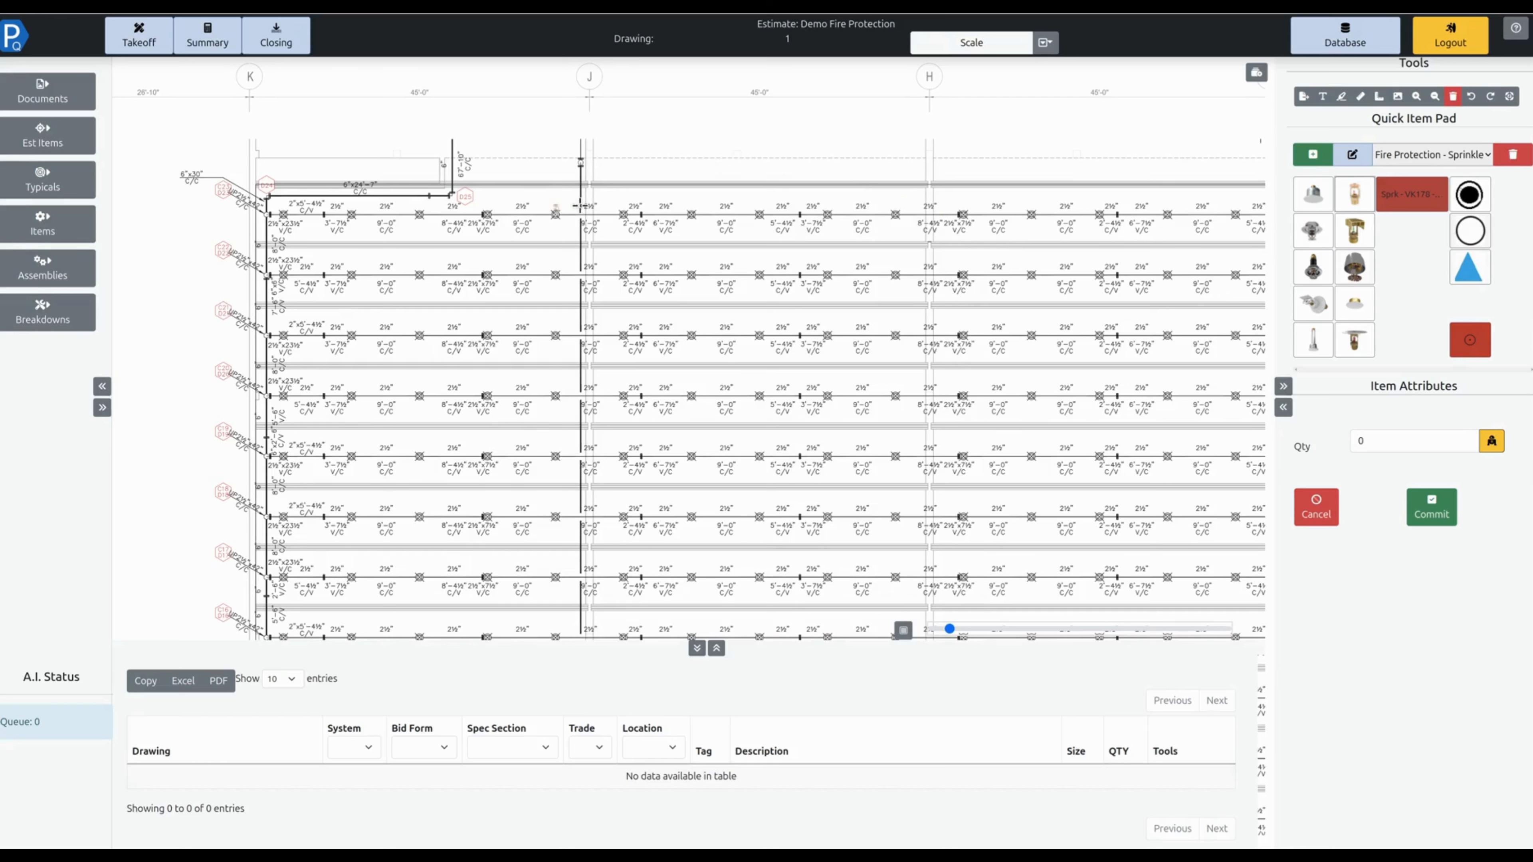
left_click(1487, 445)
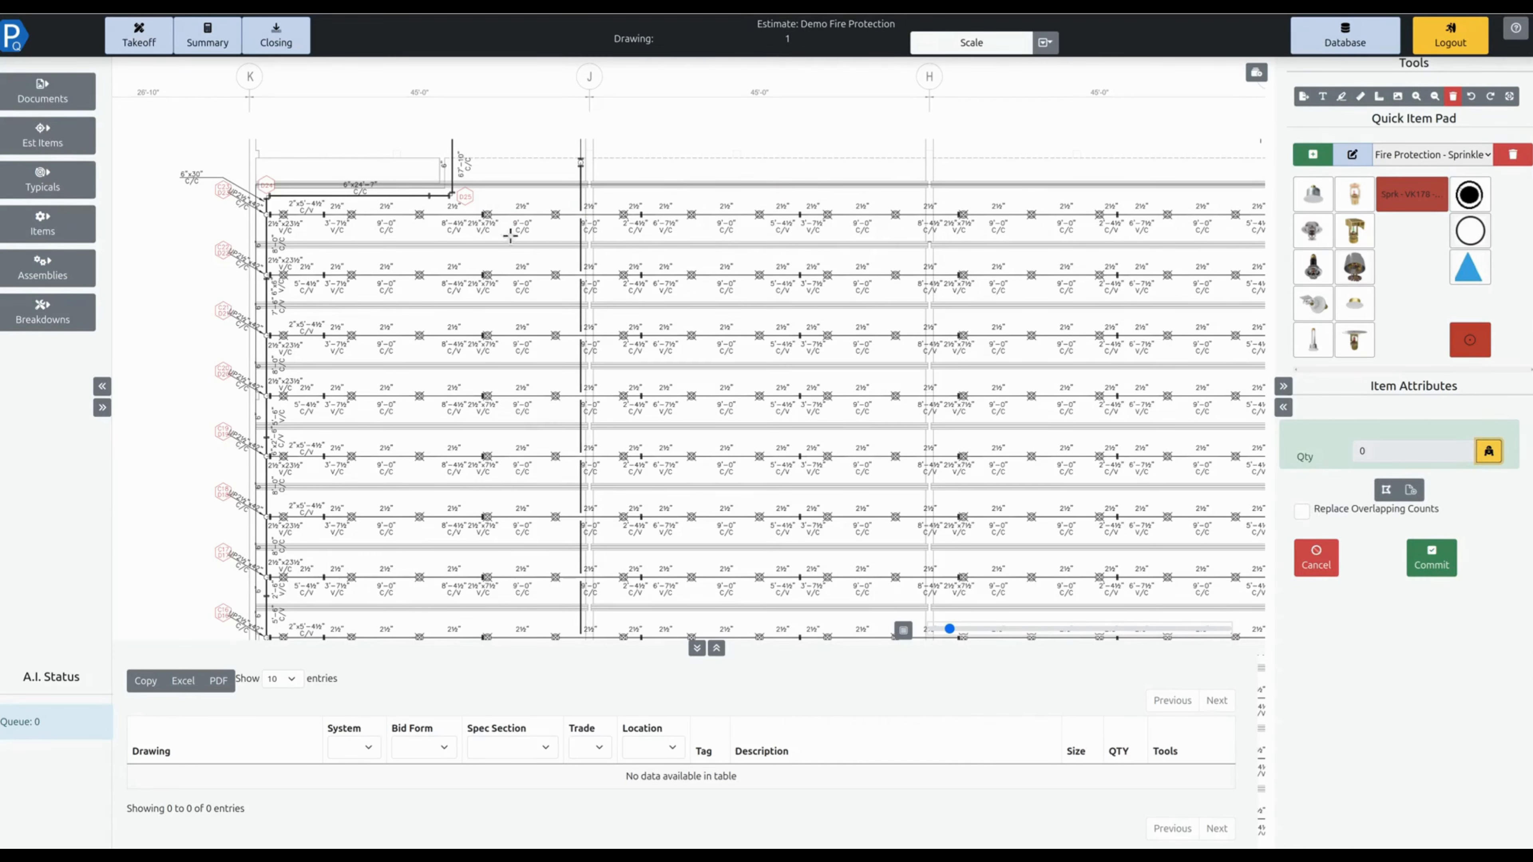
scroll(408, 209, "up", 1)
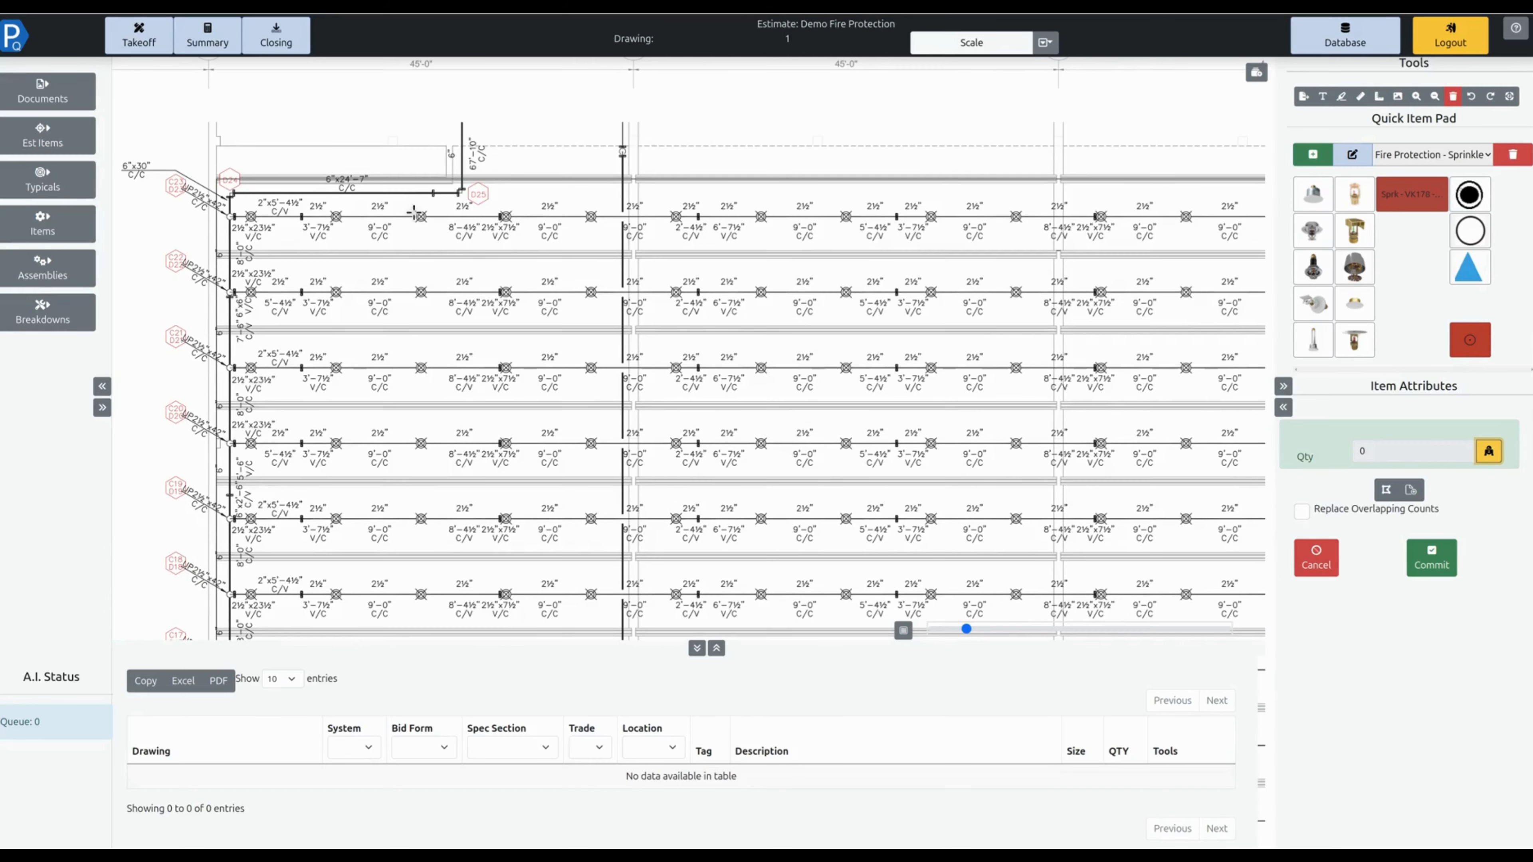
left_click(421, 217)
left_click(1409, 573)
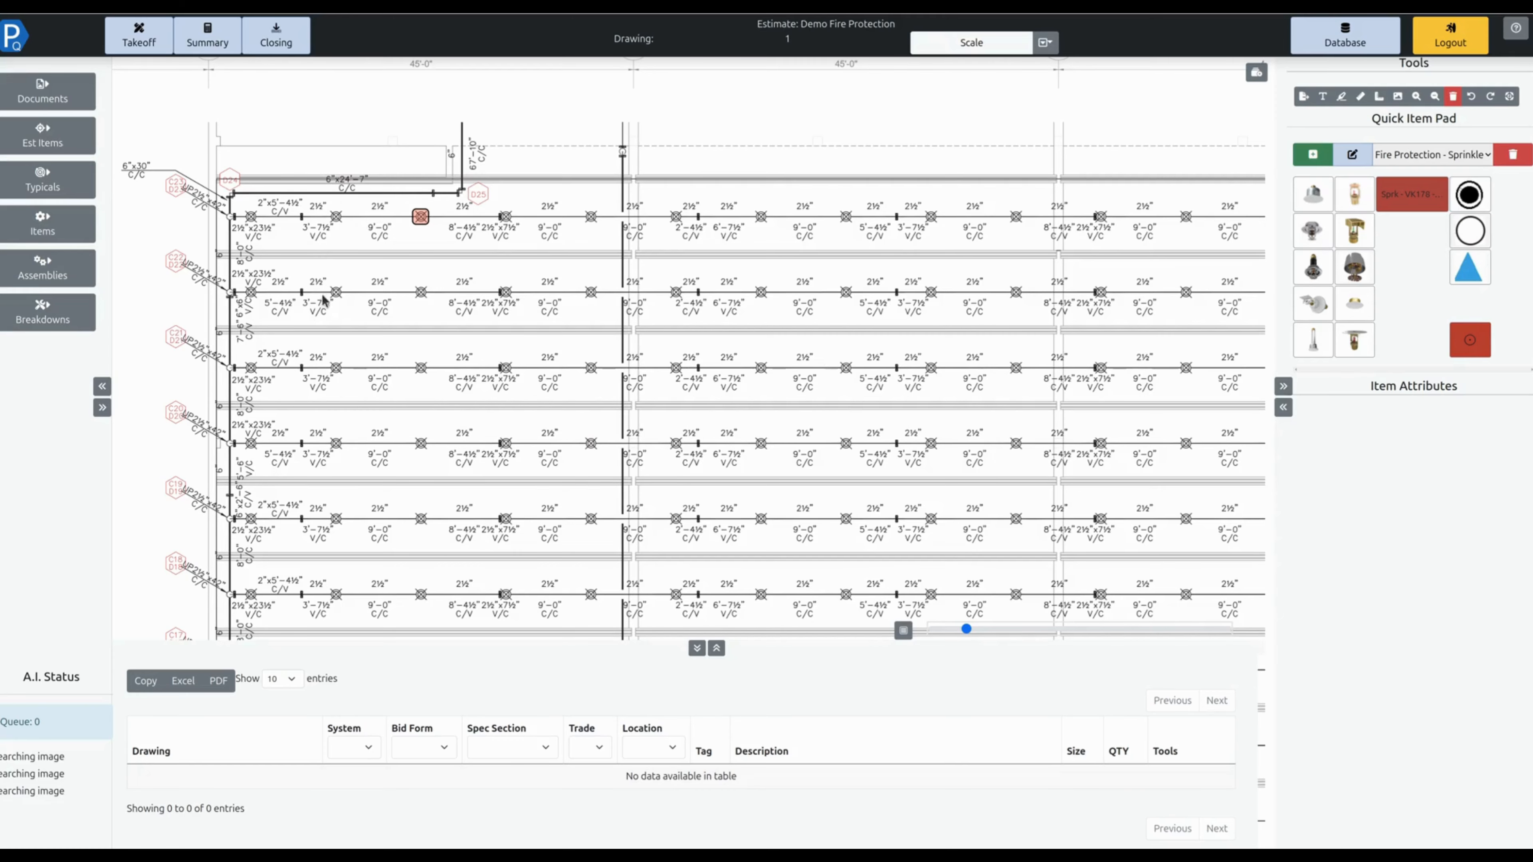
Calibrate the drawing scale by measuring between gridlines K and J and setting the actual distance to 45 ft.
left_click_drag(336, 232, 336, 273)
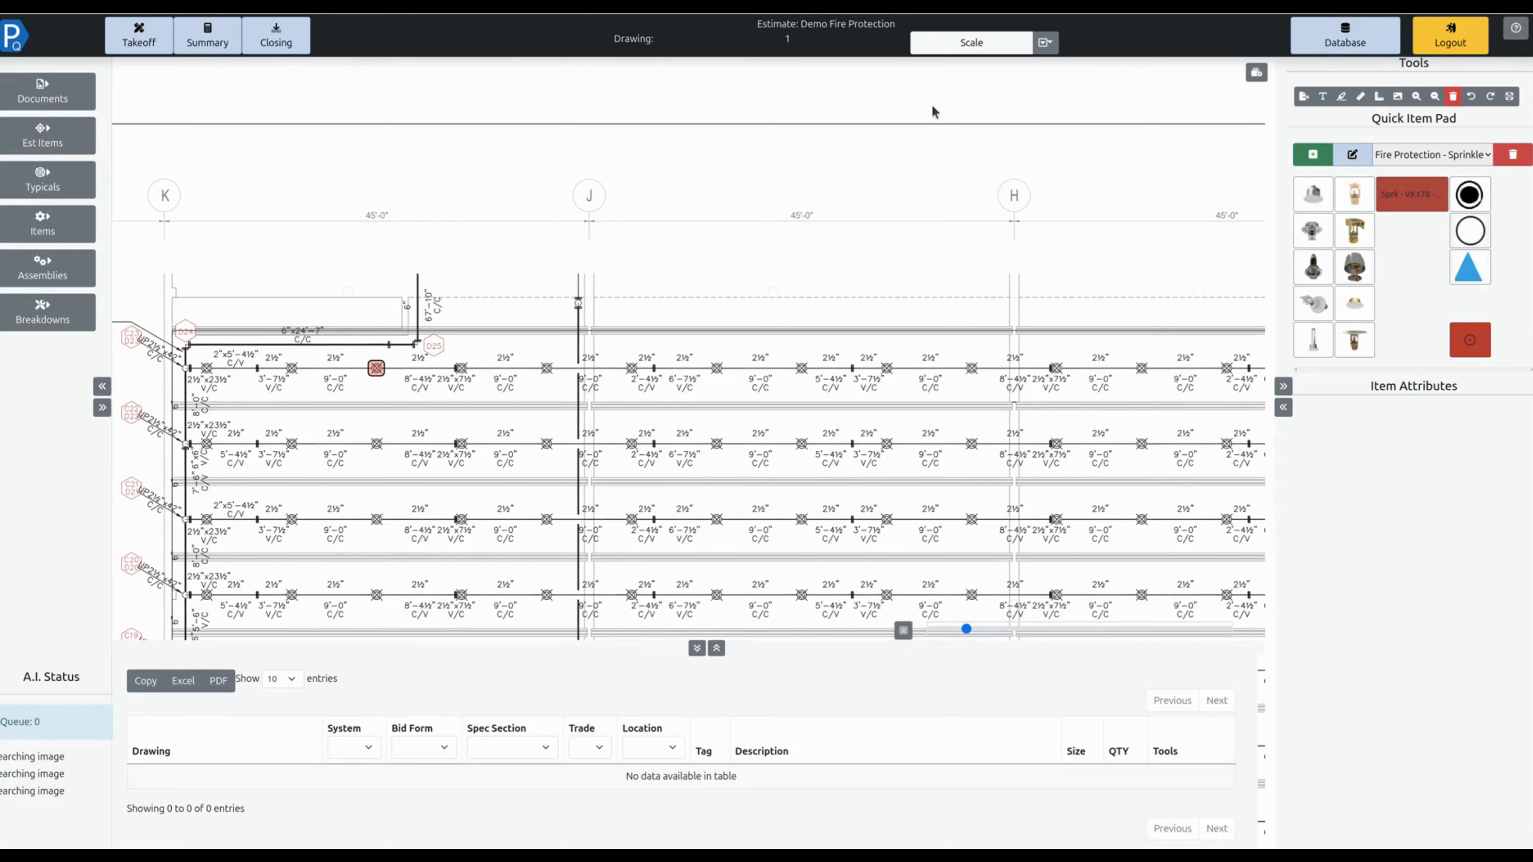
left_click(1046, 42)
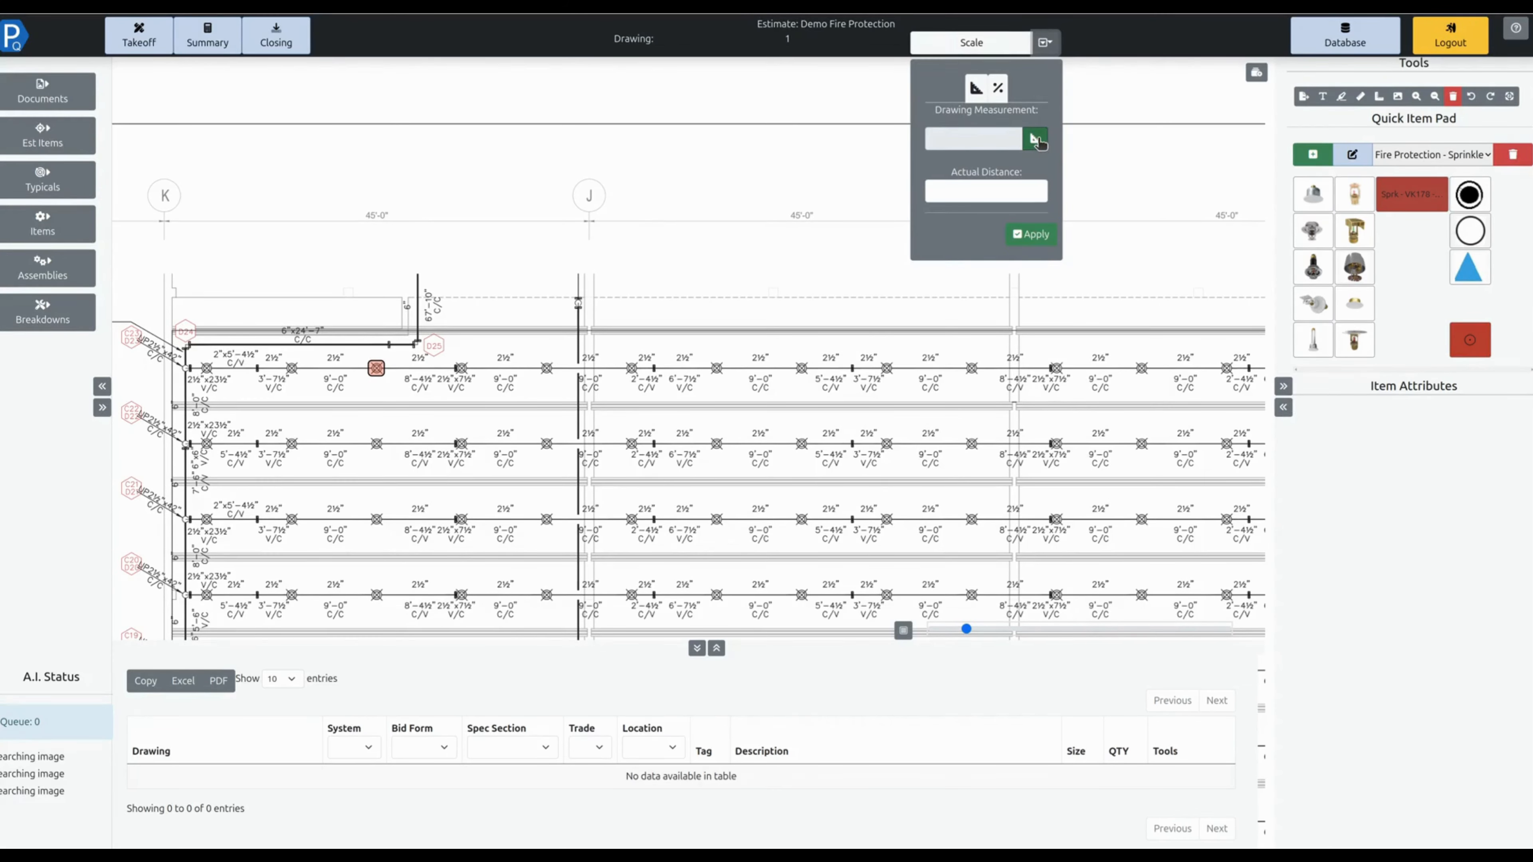
left_click(1035, 139)
left_click(165, 222)
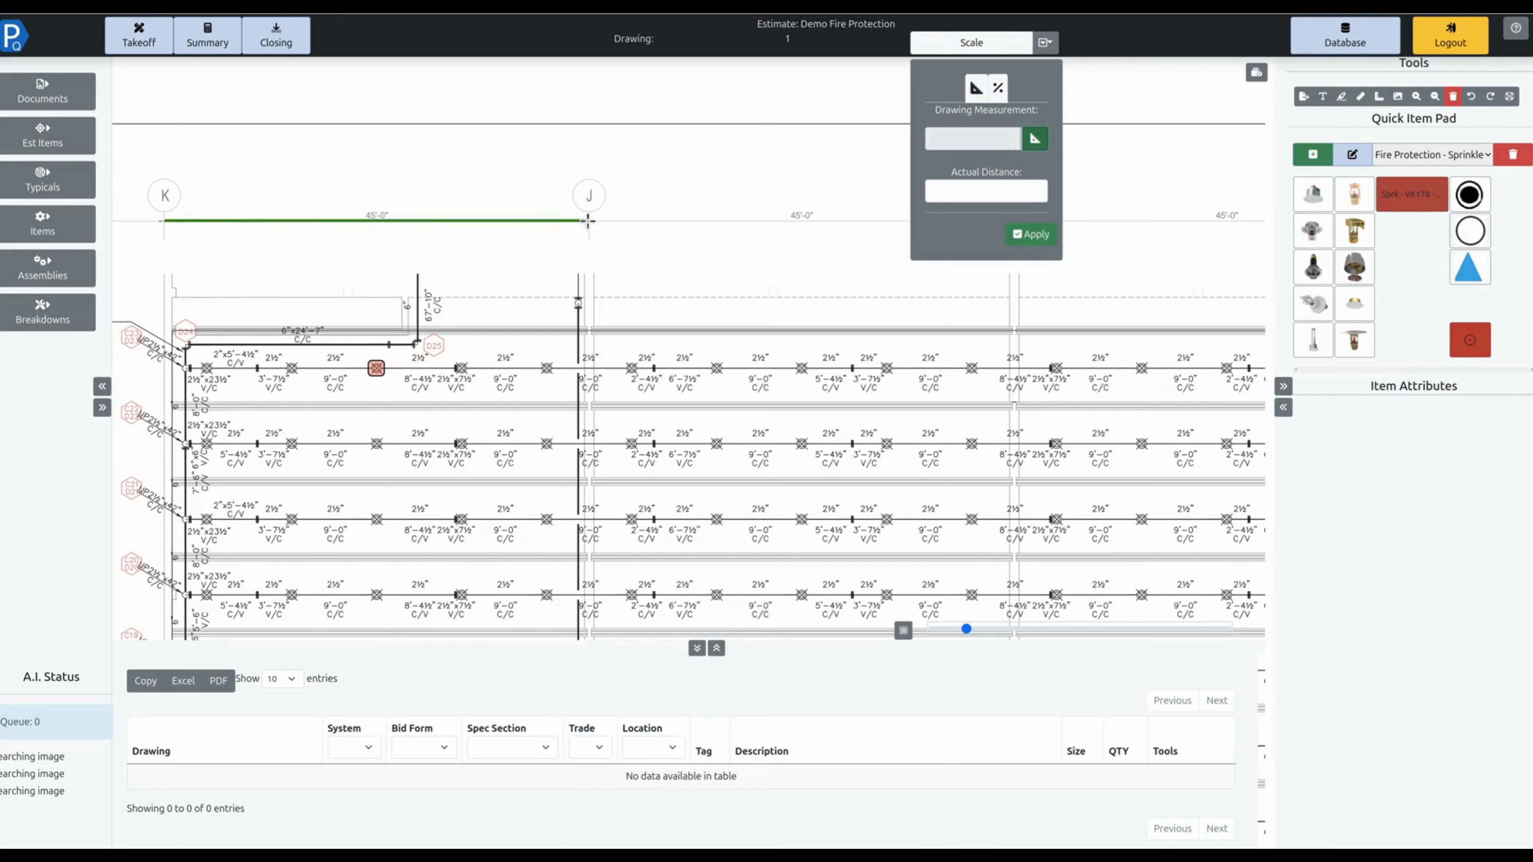
left_click(589, 221)
left_click(1031, 234)
Load the quick item pad "Fire Protection - System Assemblies".
scroll(522, 425, "down", 1)
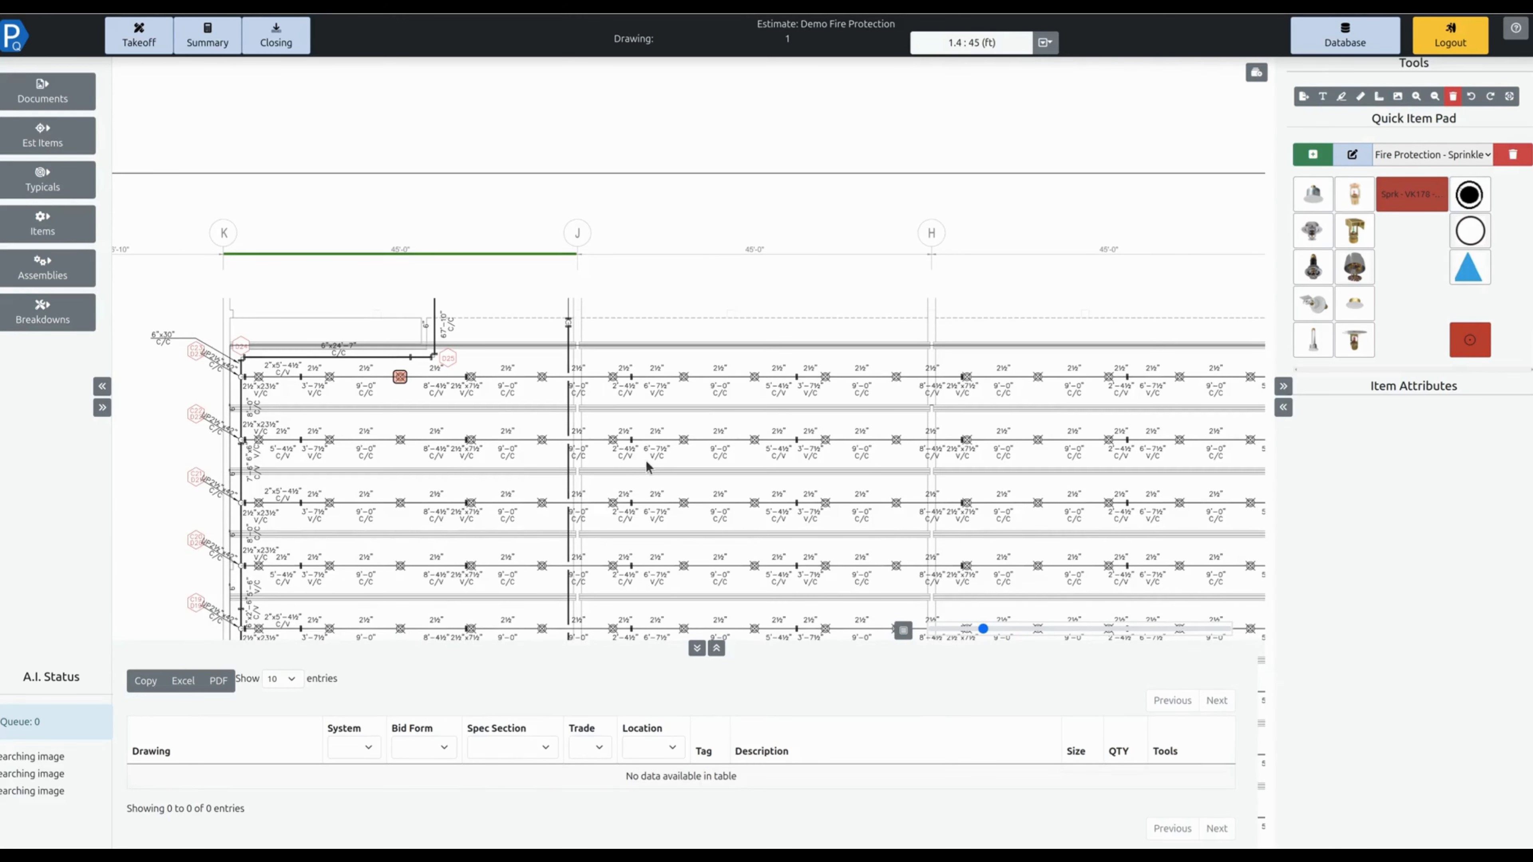
scroll(646, 465, "down", 2)
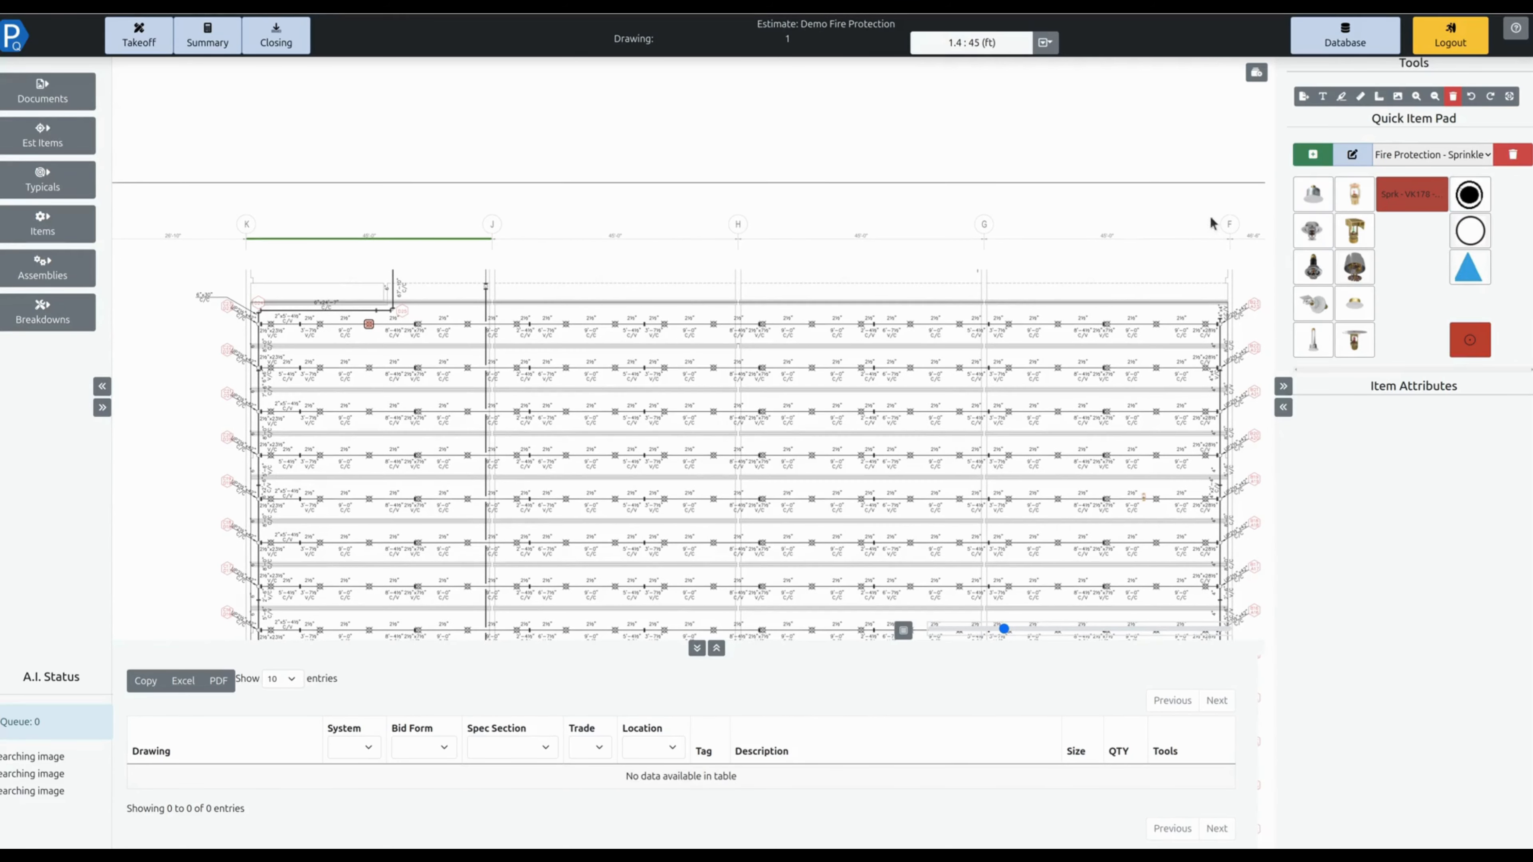
left_click(1416, 157)
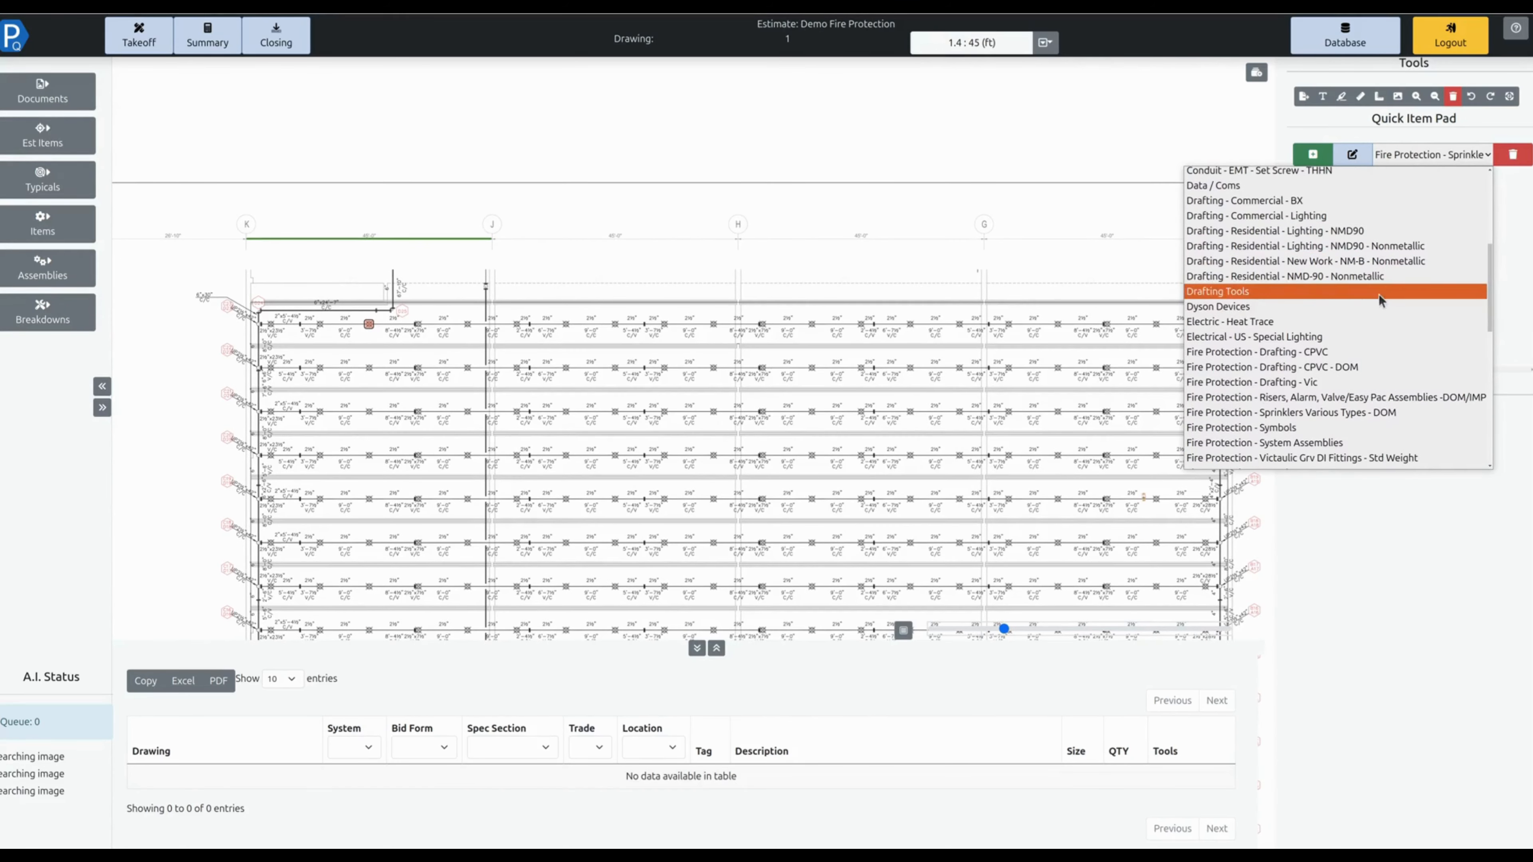
left_click(1376, 443)
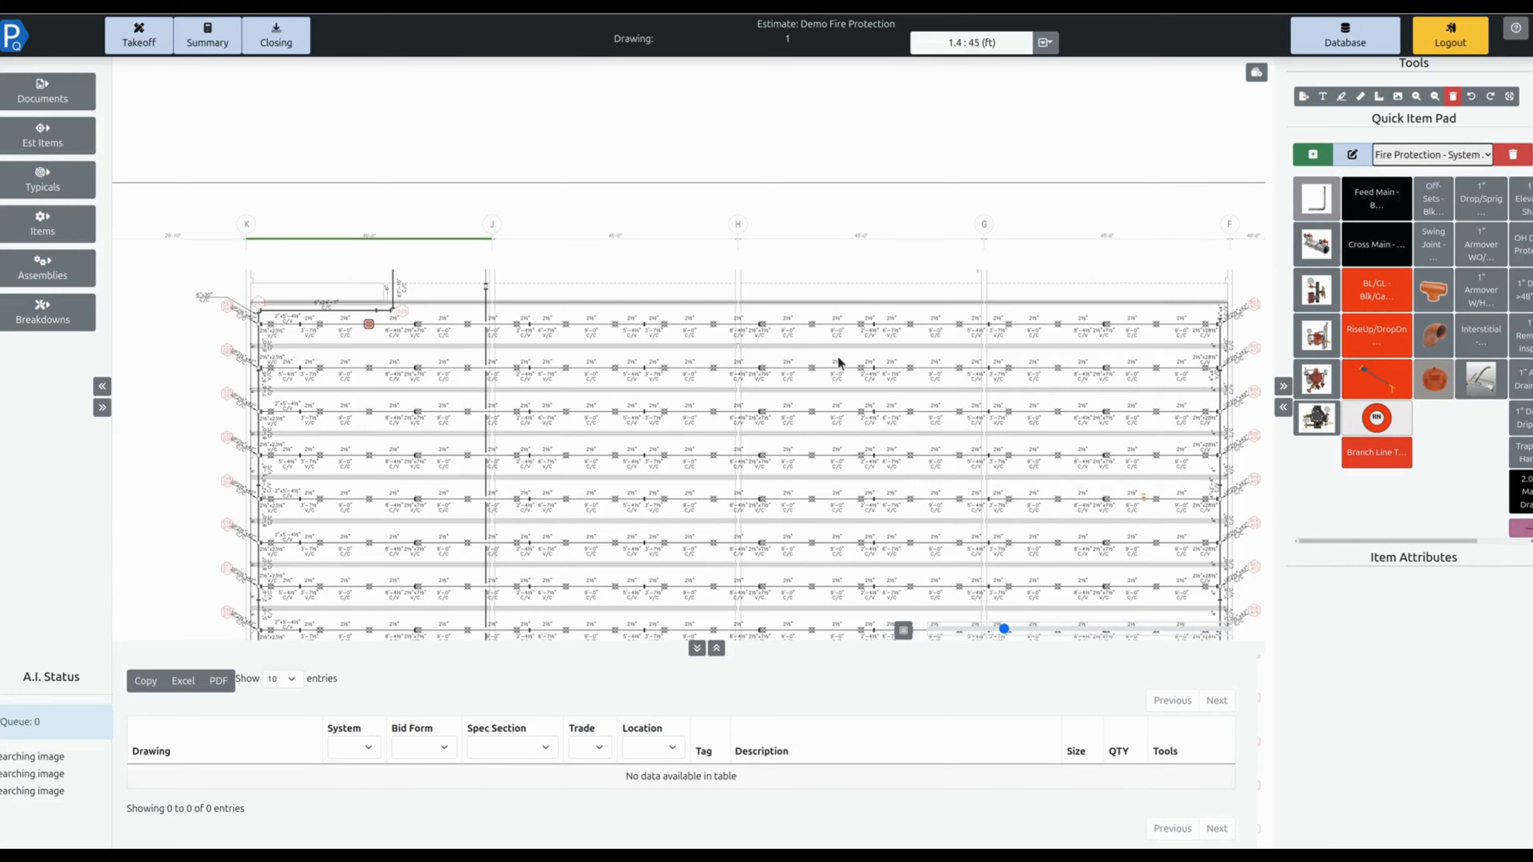
left_click_drag(767, 283, 746, 281)
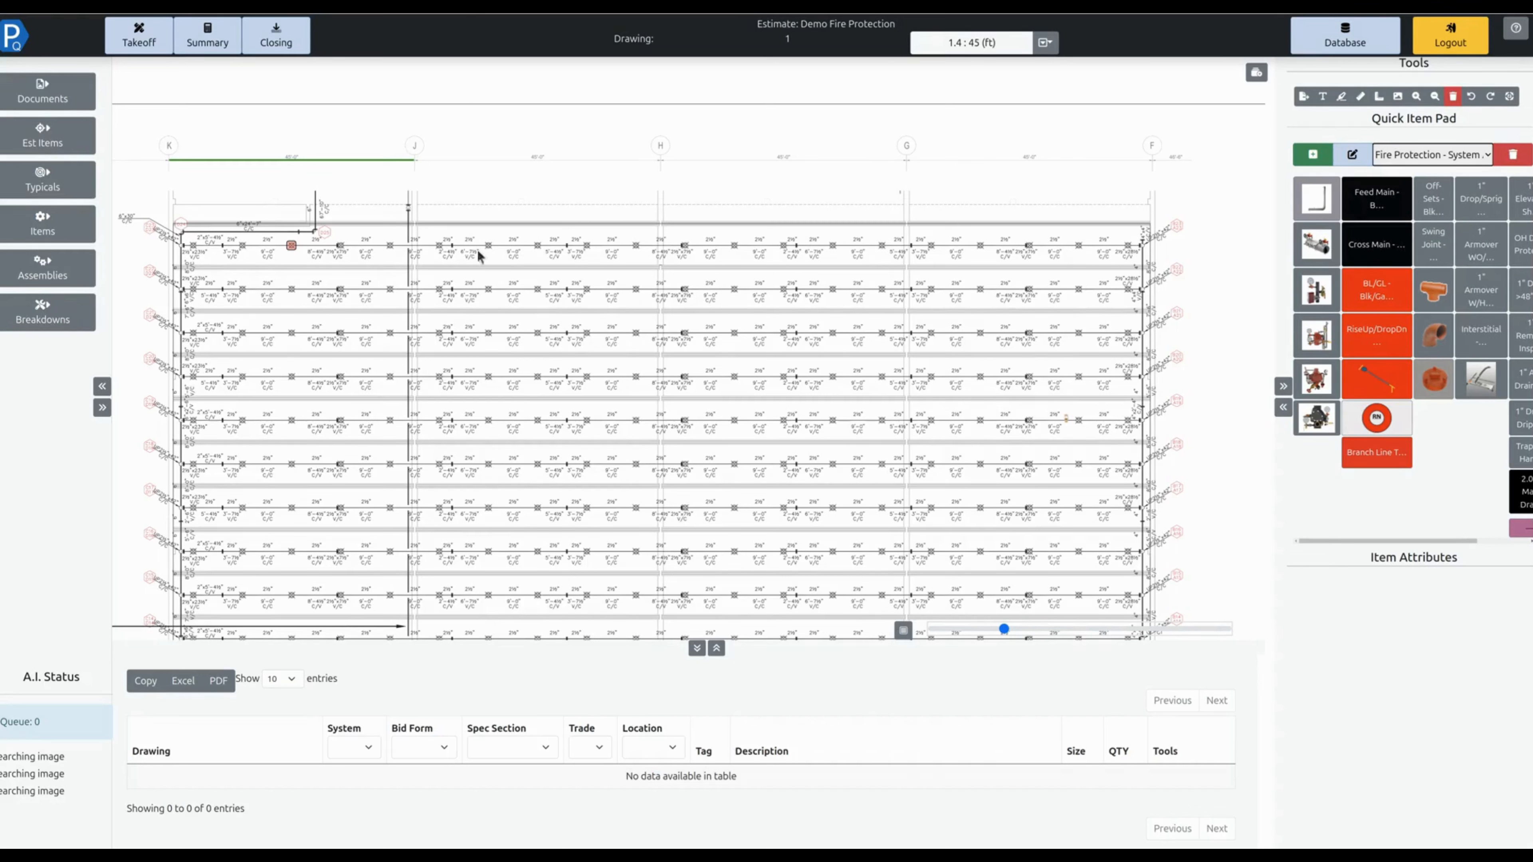
Set up the Cross Main item with size 2-1/2" - 64mm, schedule 10, Black pipe, Std-Orange grooved fittings and WOL size 1/2" - 12mm.
left_click(1367, 256)
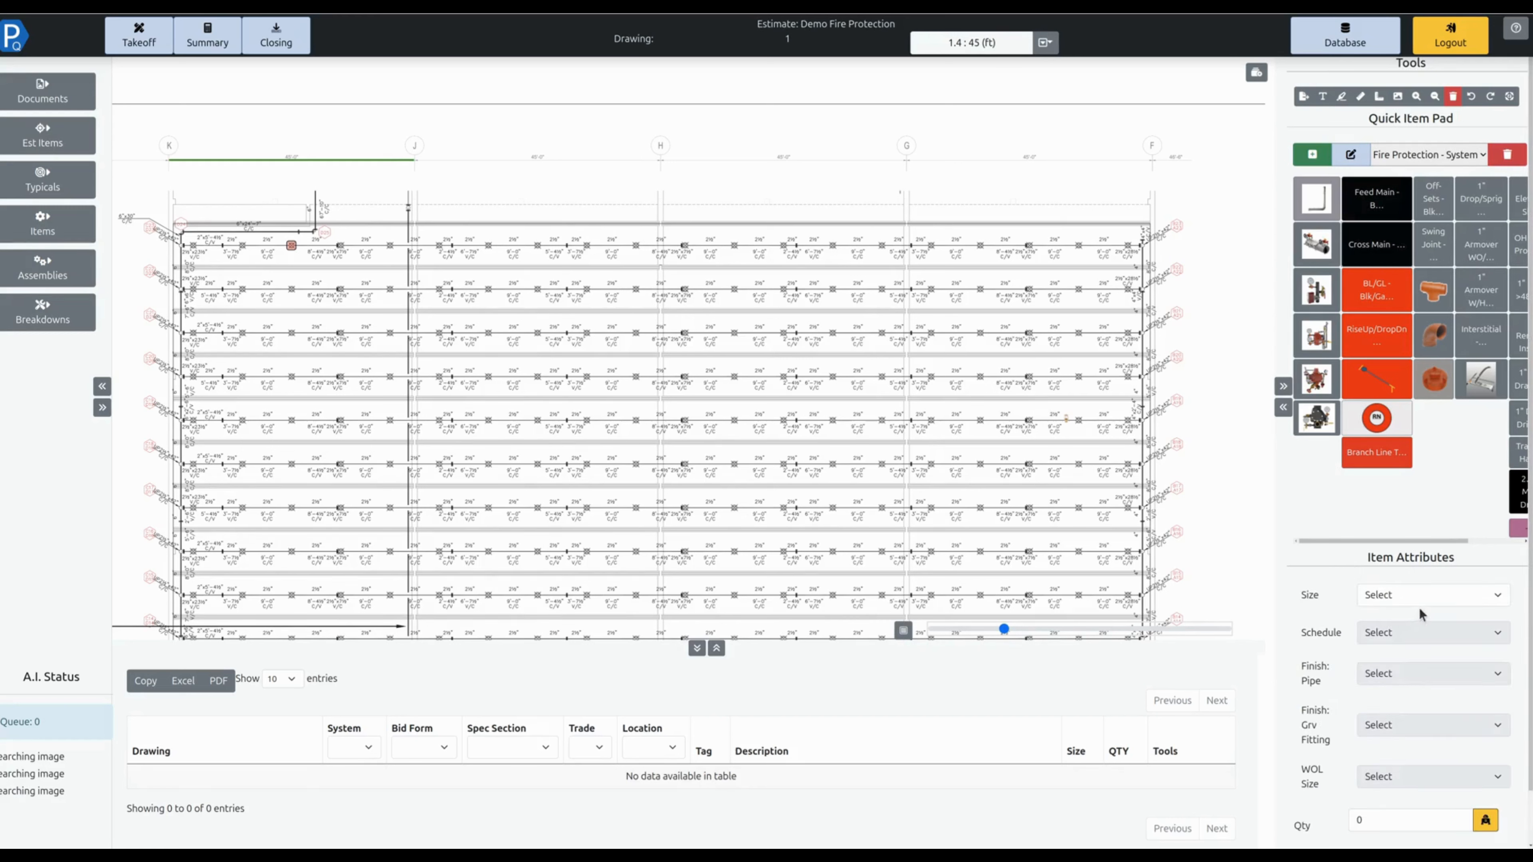
left_click(1405, 596)
left_click(1415, 631)
left_click(1415, 631)
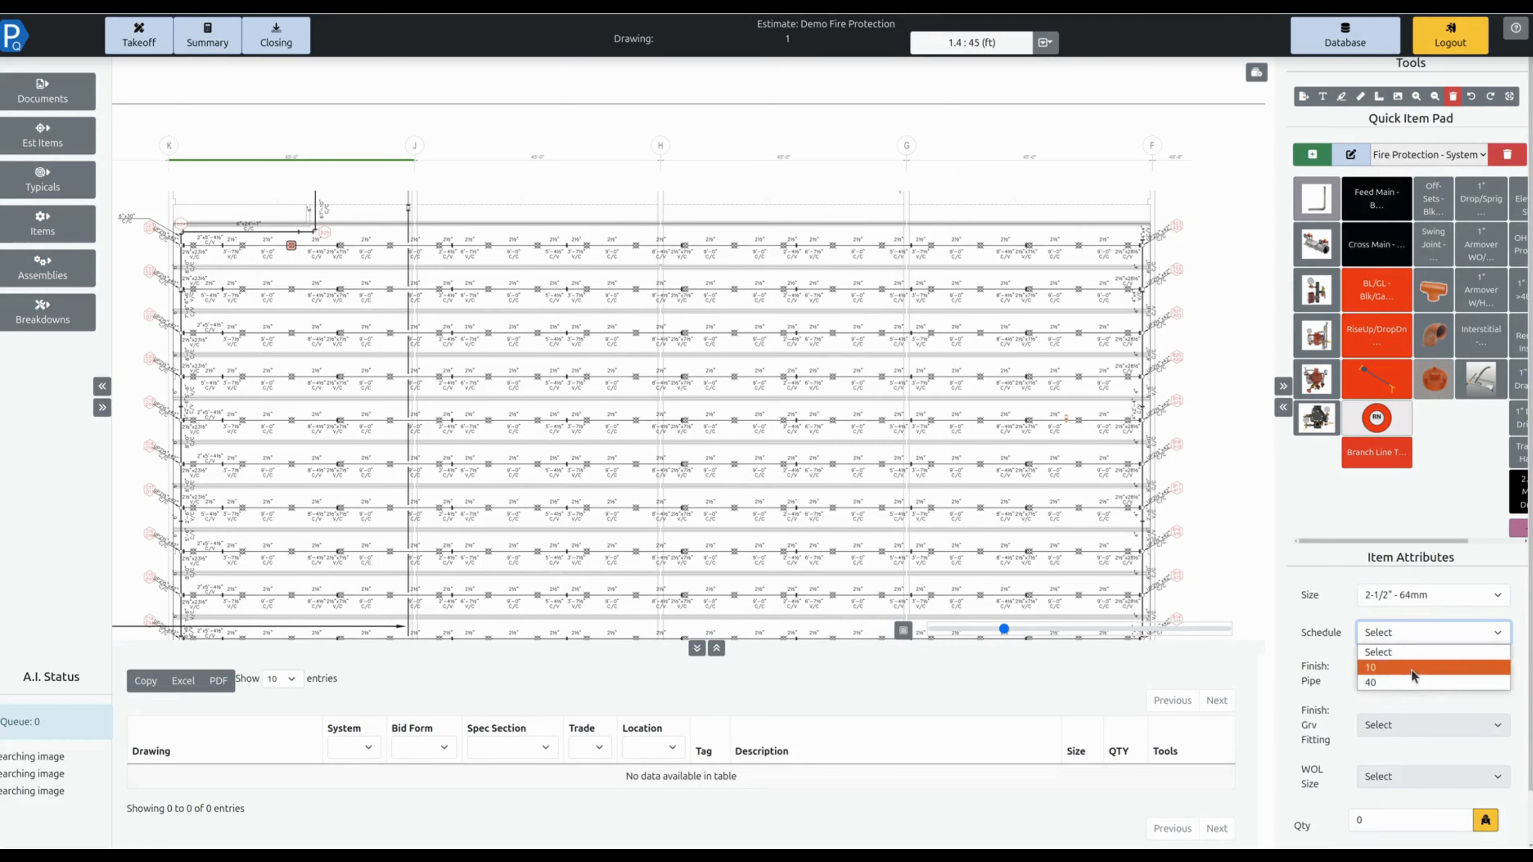
left_click(1411, 672)
left_click(1411, 674)
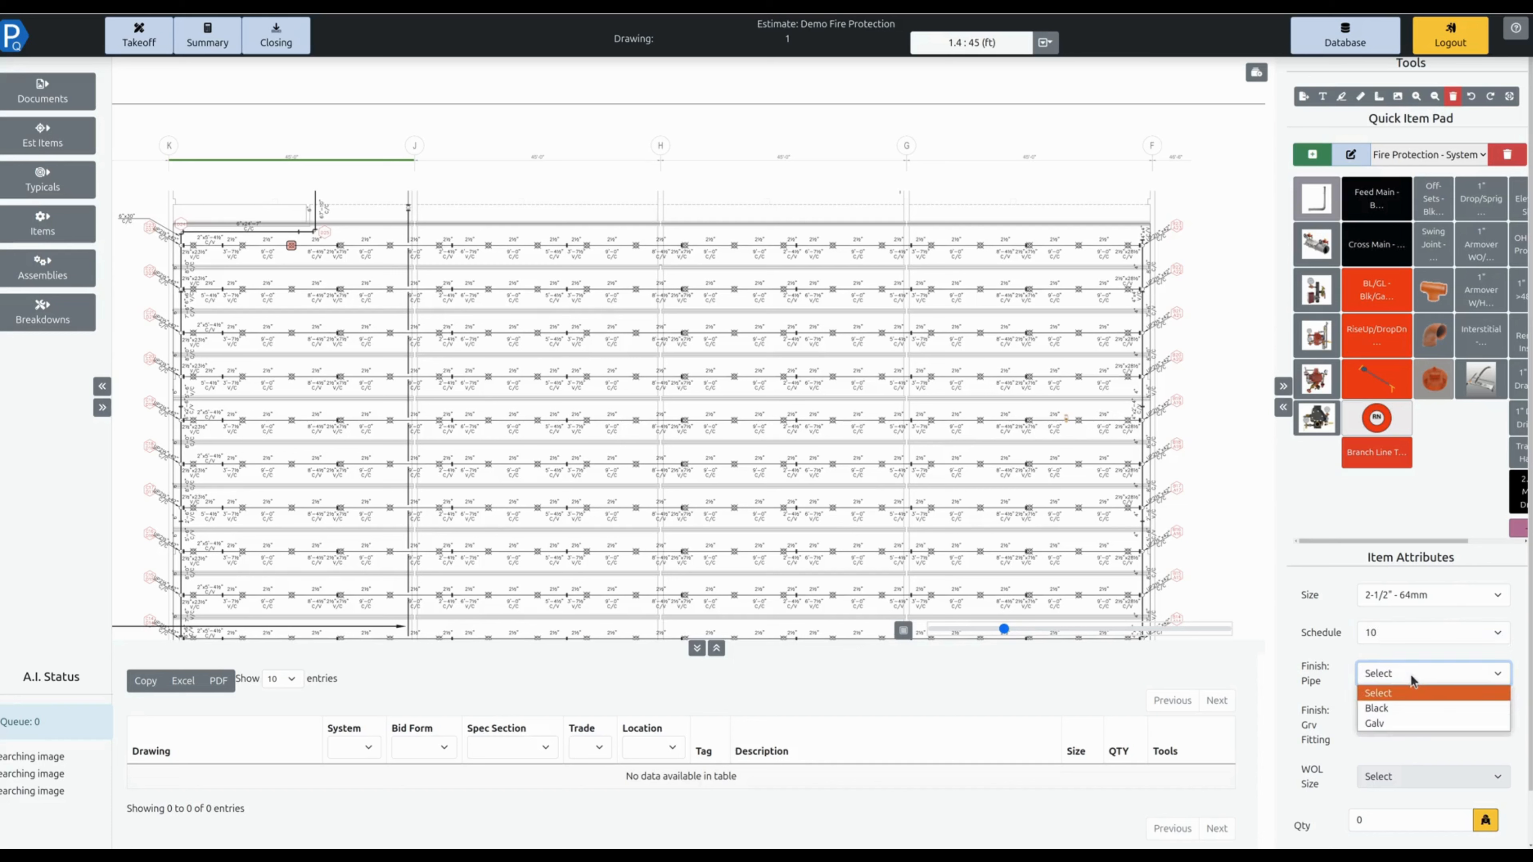
left_click(1408, 709)
left_click(1405, 722)
left_click(1411, 758)
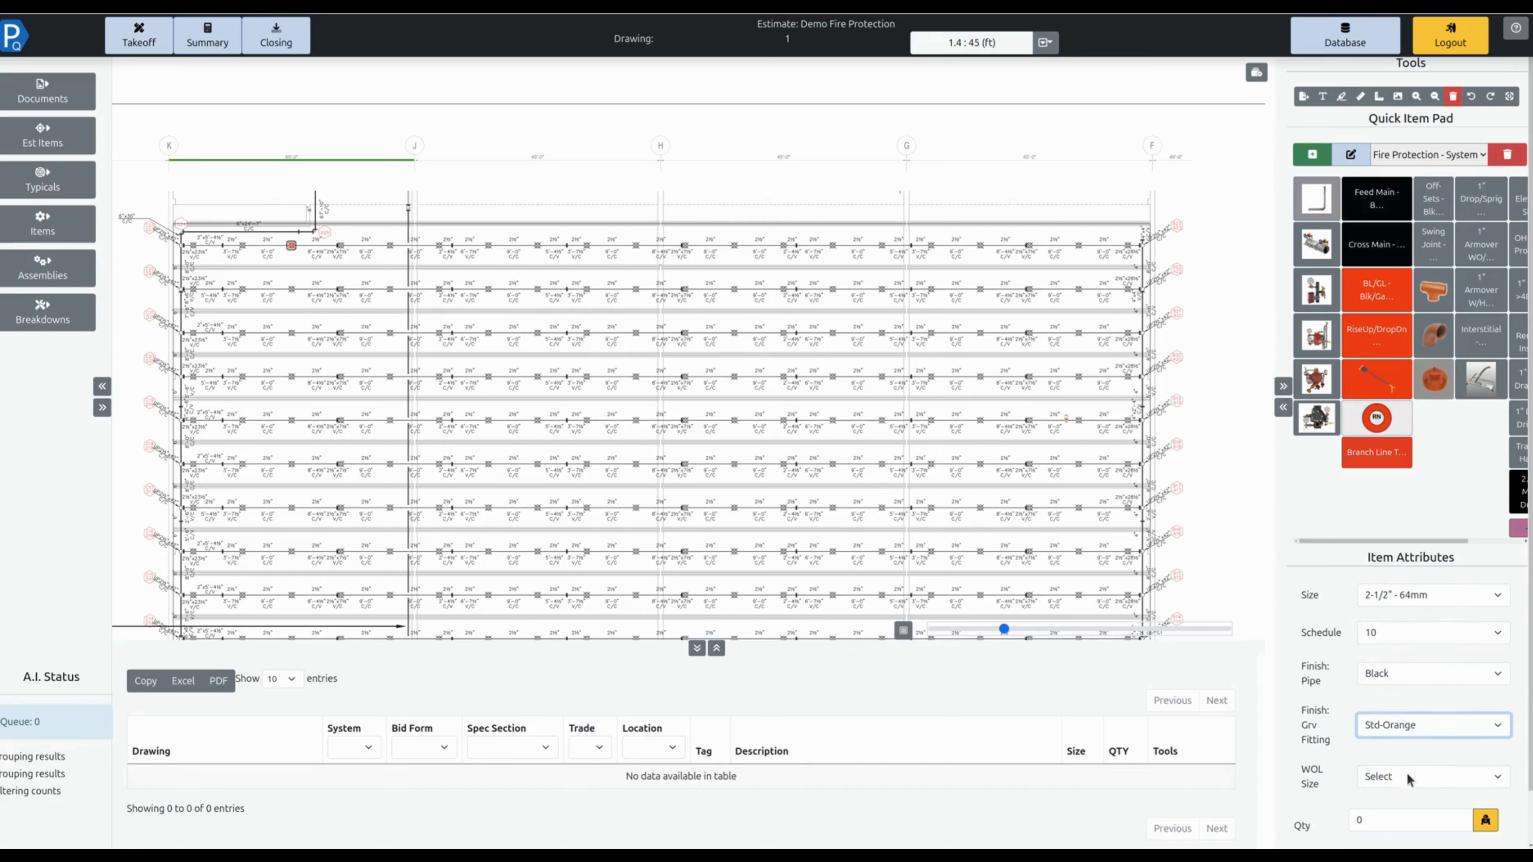
left_click(1407, 777)
left_click(1419, 658)
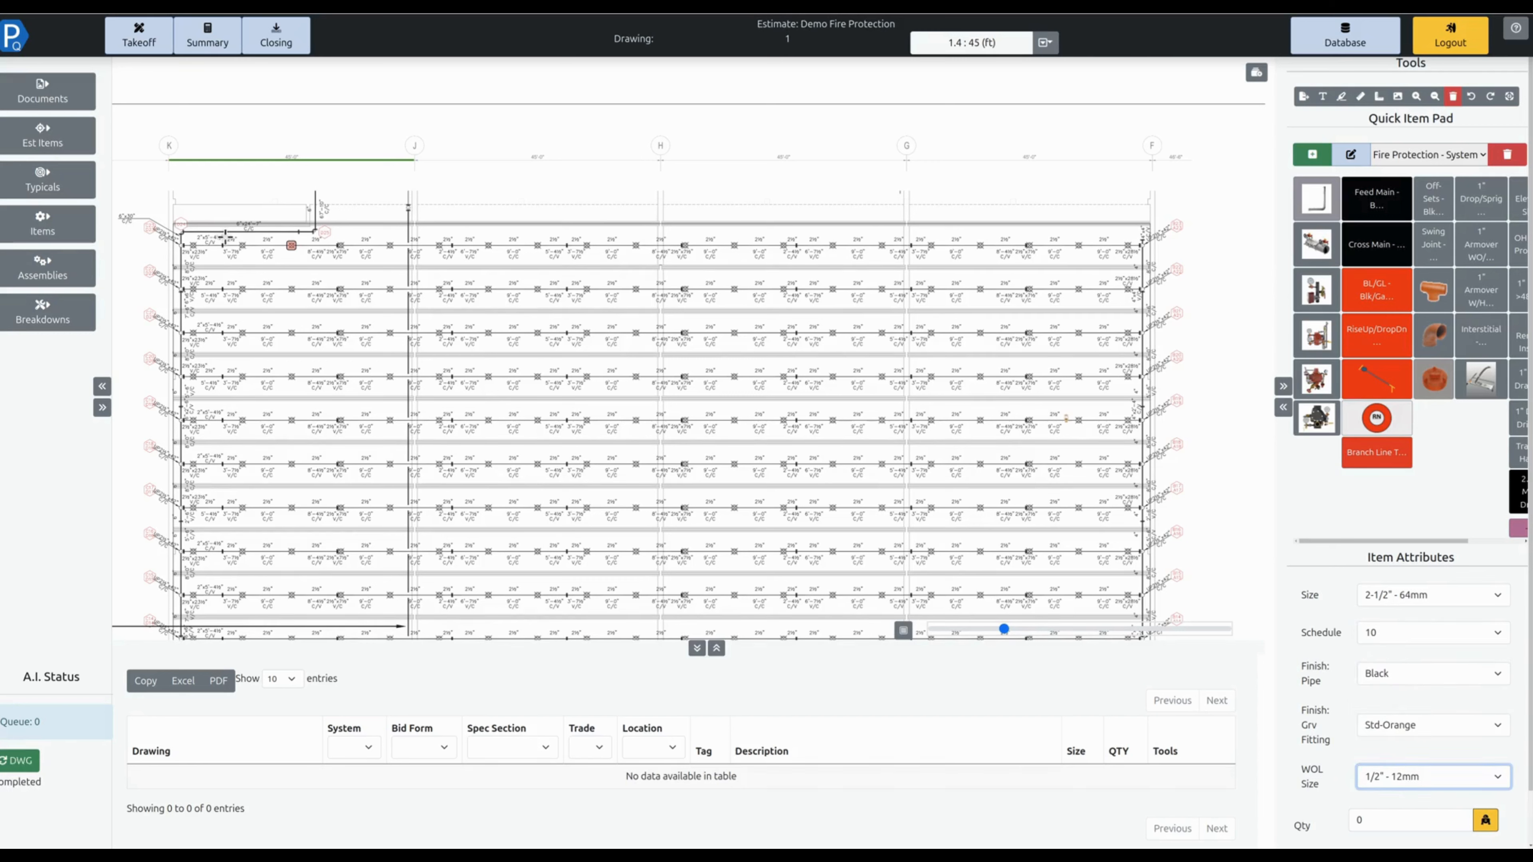
Trace the Cross Main along the uppermost branch line from gridline K to gridline F and finish its takeoff entry.
left_click(182, 245)
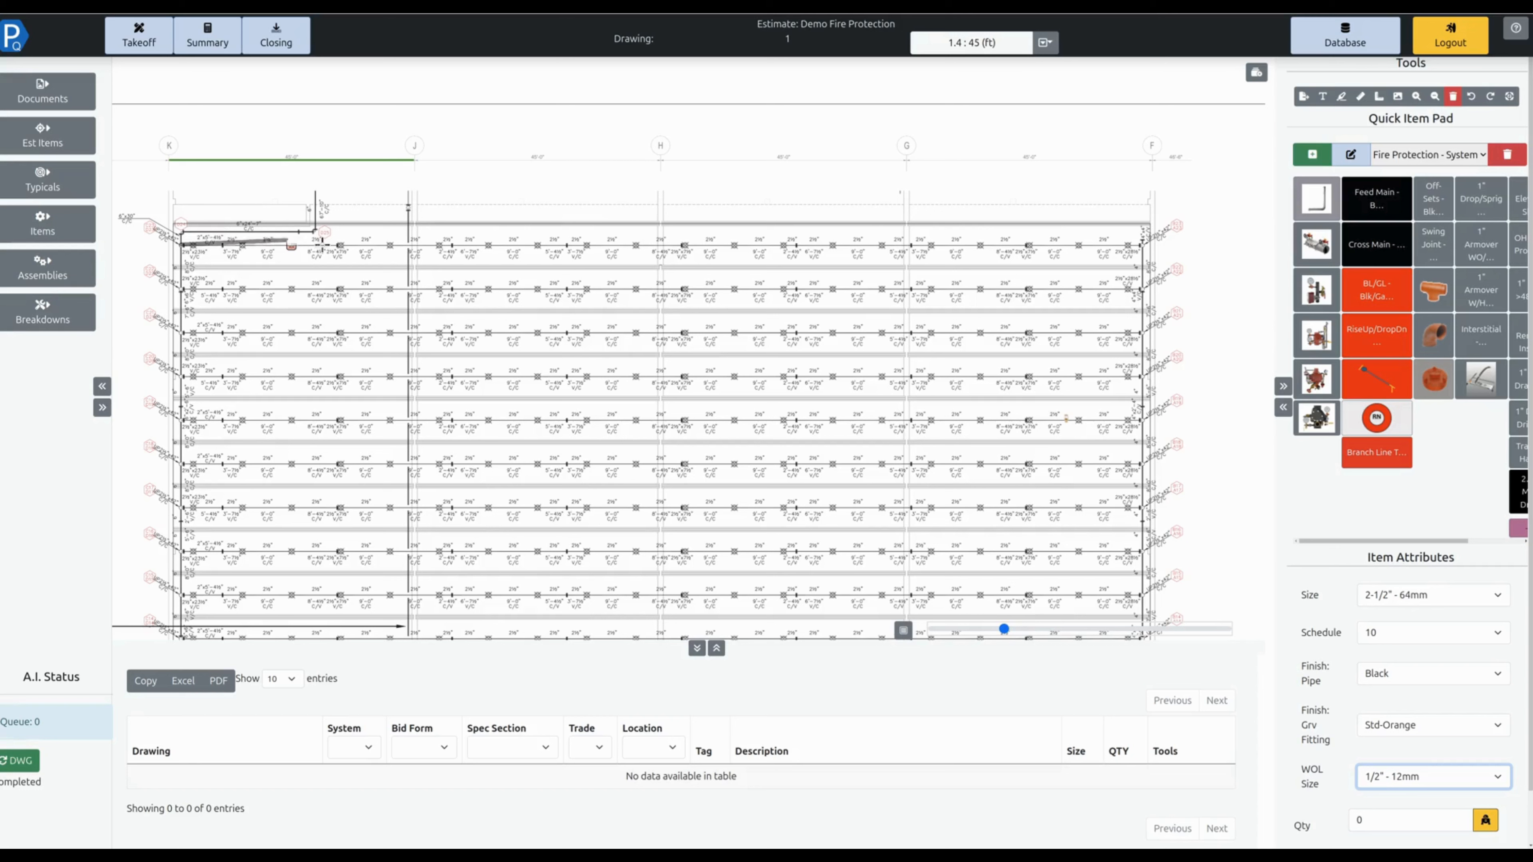
left_click(1143, 244)
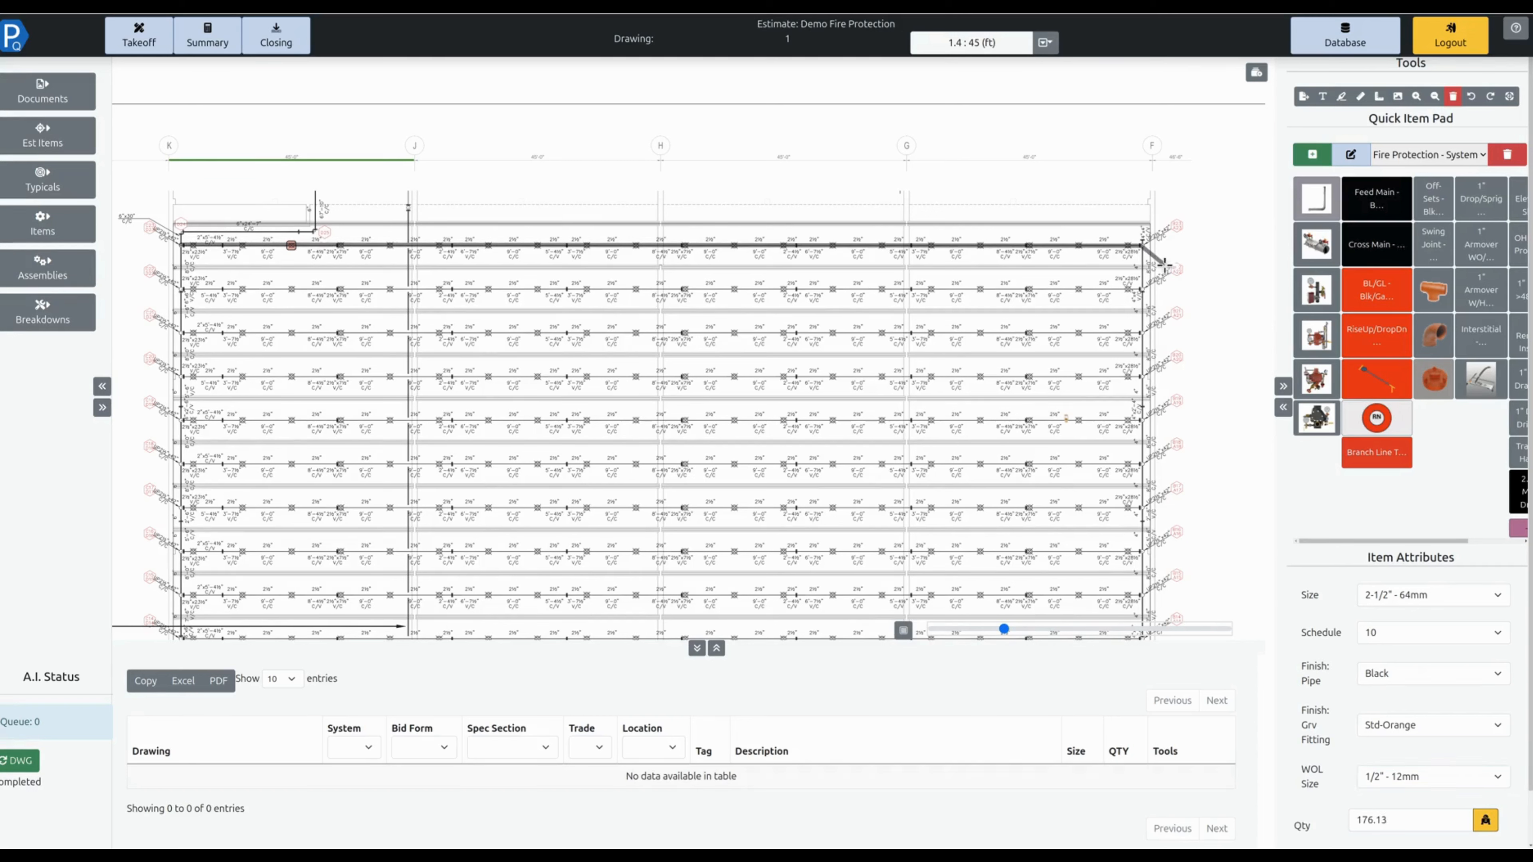
key("Escape")
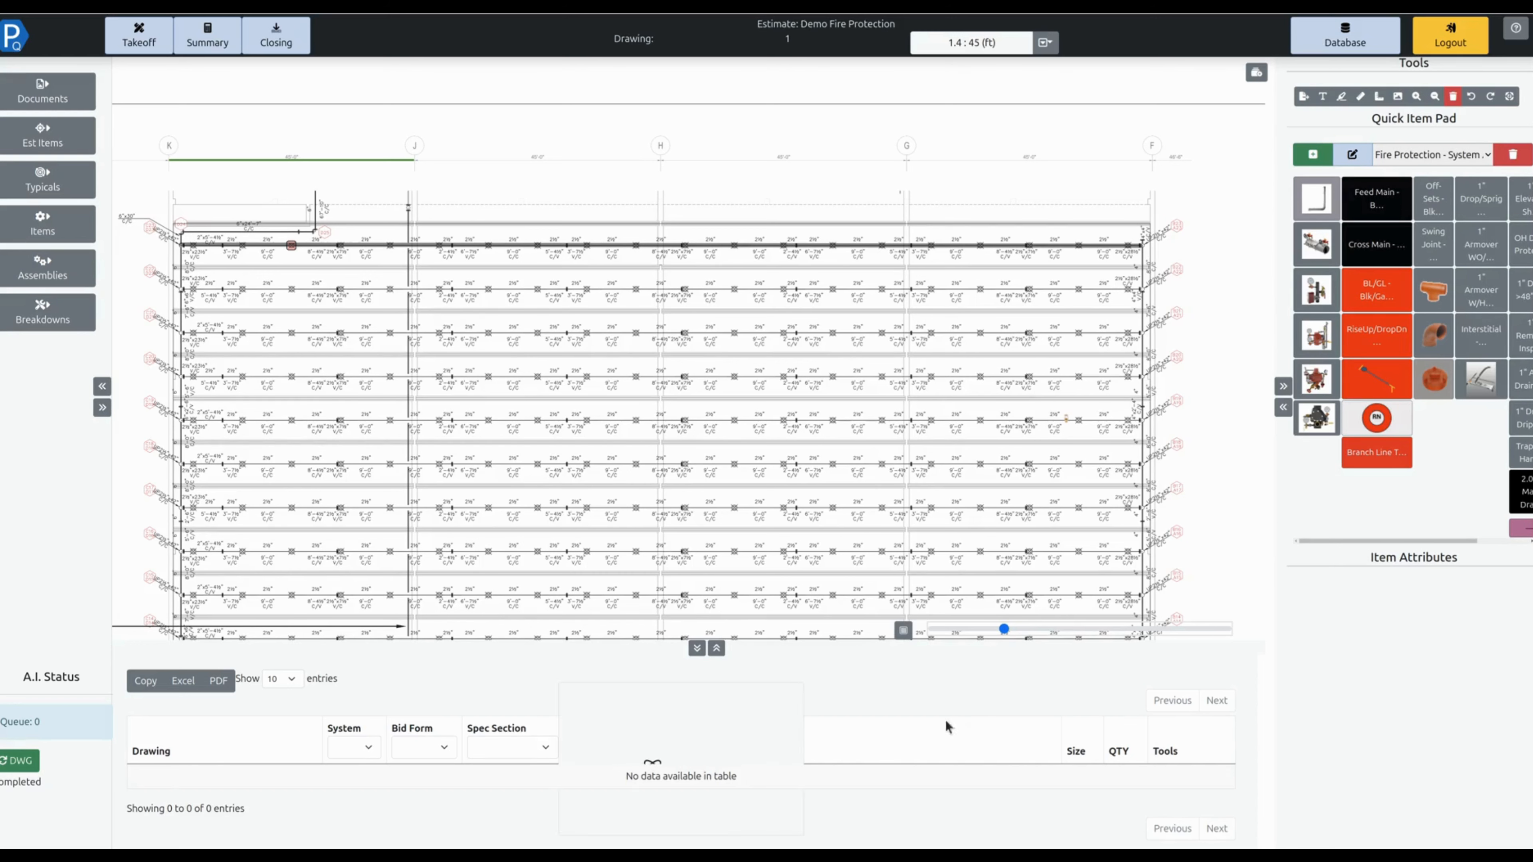
scroll(933, 836, "down", 2)
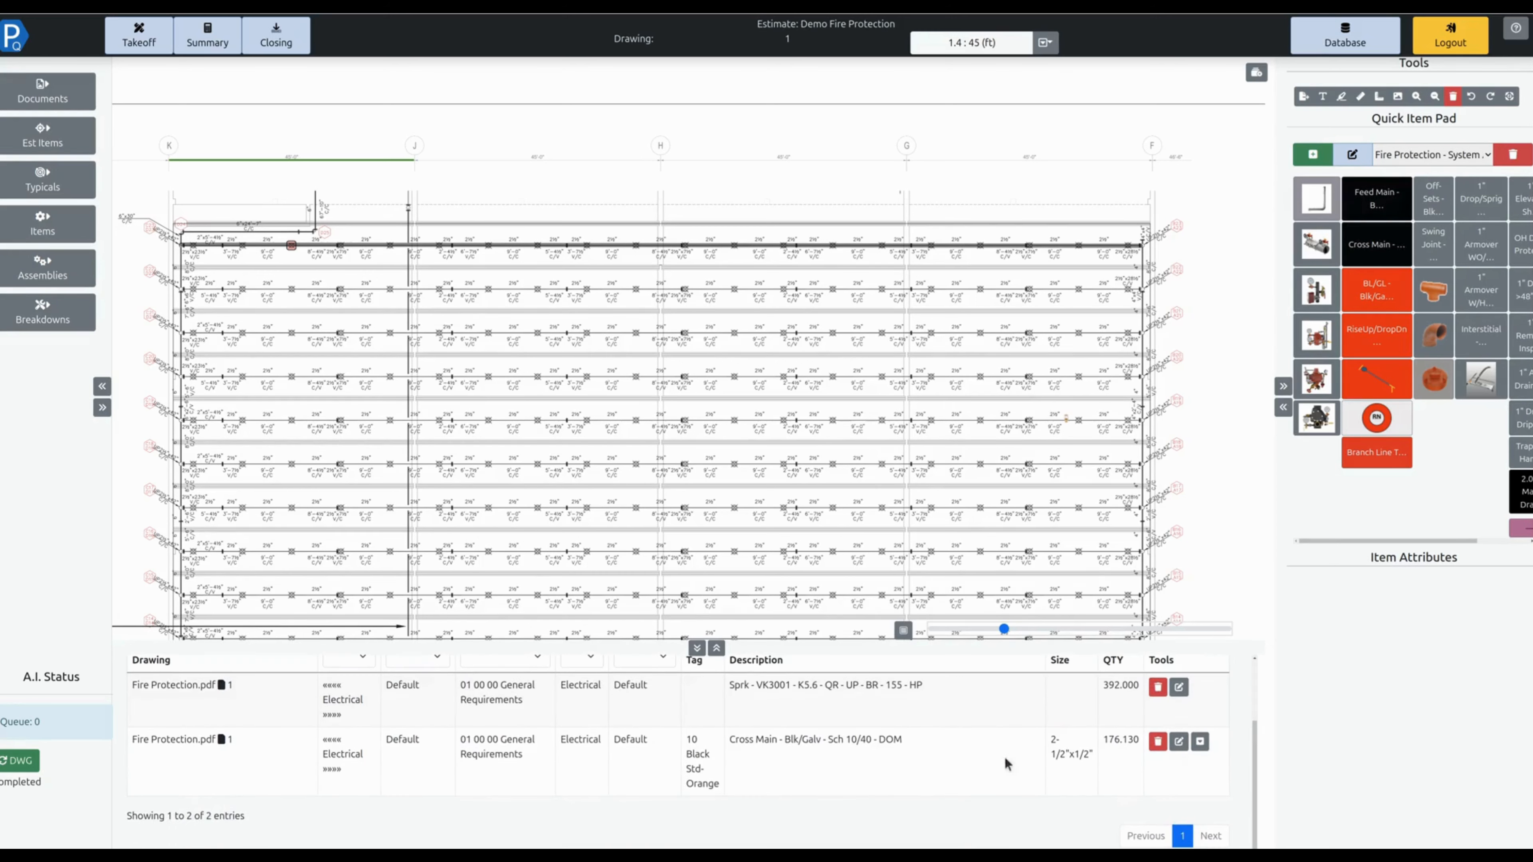
Refresh the drawing with the completed sprinkler count and inspect the head symbols near gridlines K and J for missed ones.
left_click(17, 761)
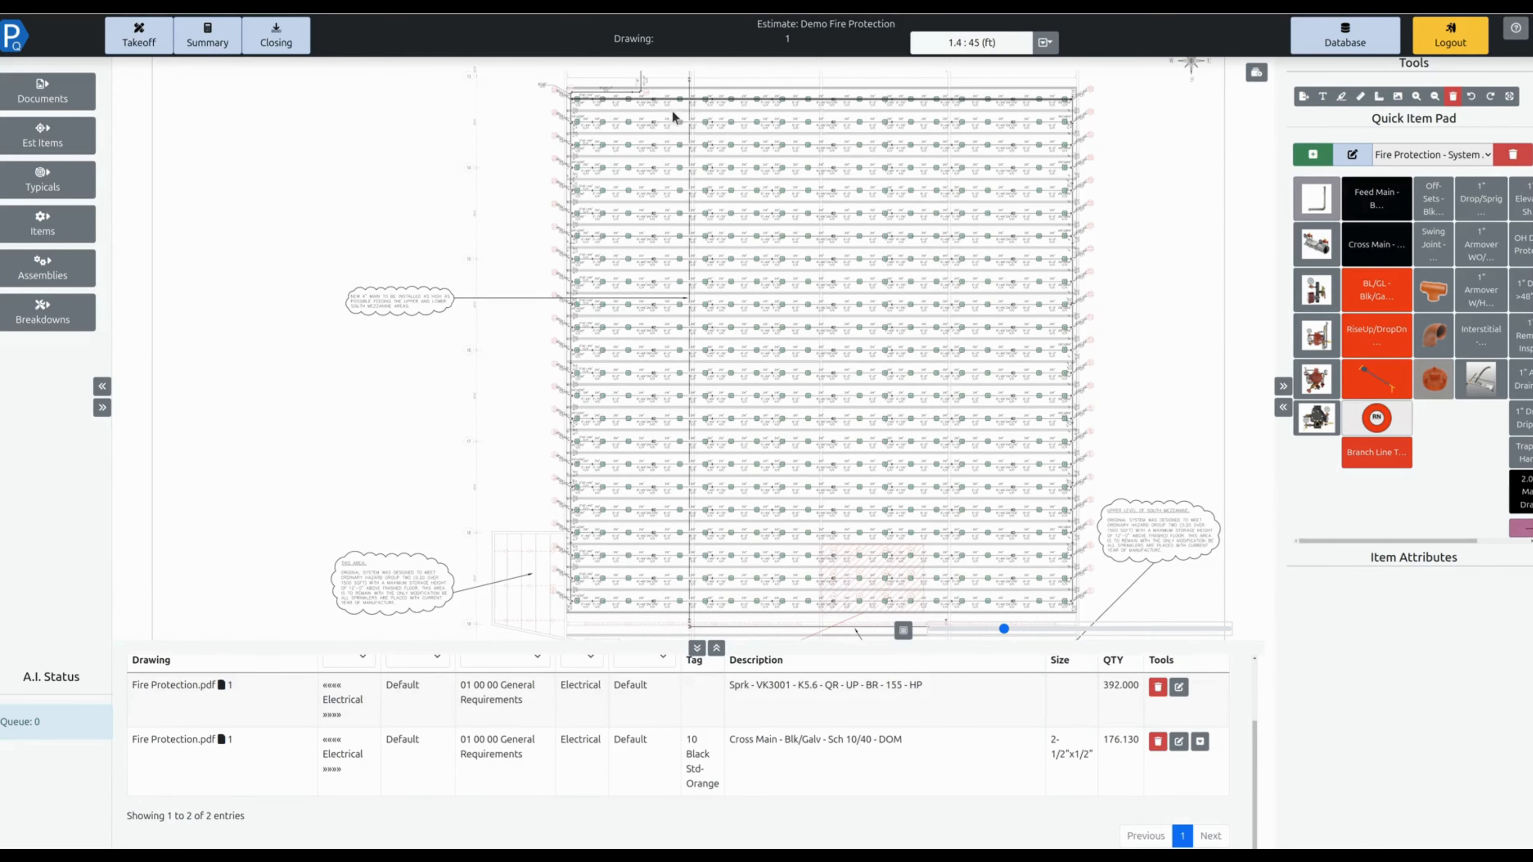
scroll(671, 115, "up", 3)
scroll(656, 105, "up", 2)
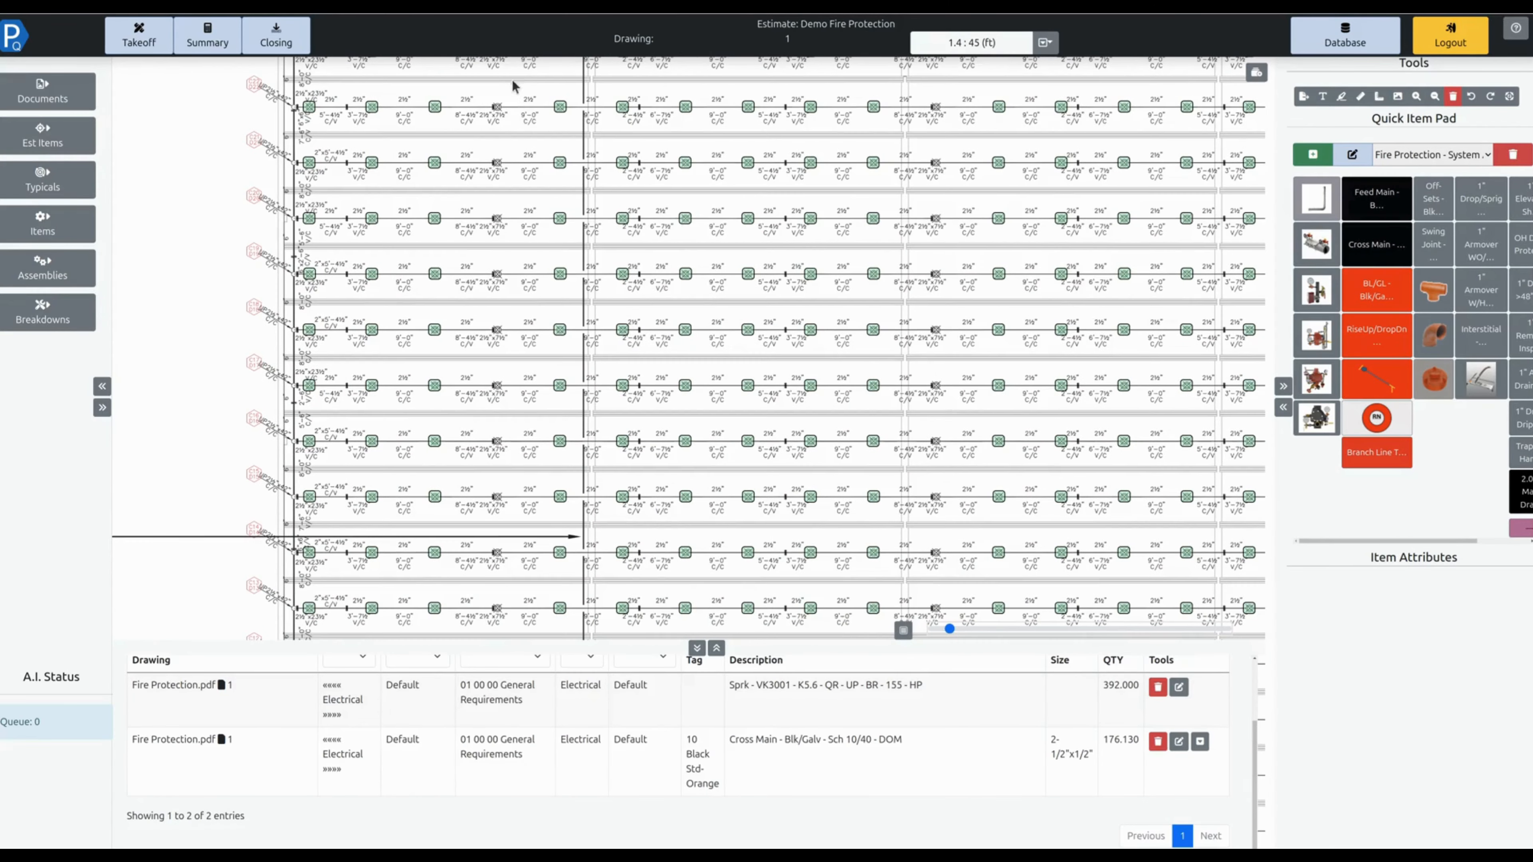
left_click_drag(473, 137, 483, 244)
scroll(517, 226, "up", 3)
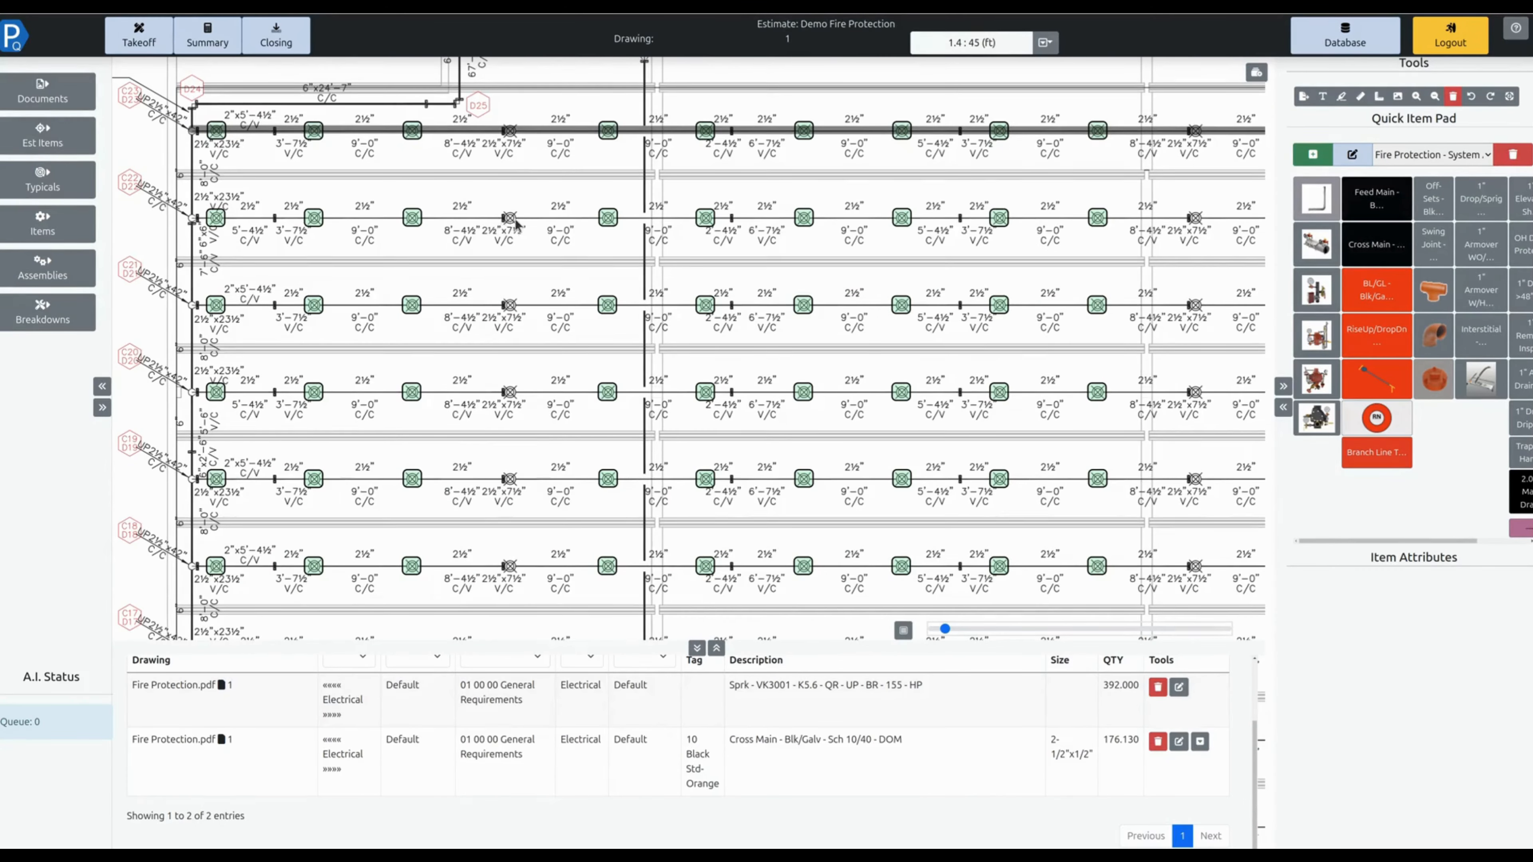
Switch the quick item pad to "Fire Protection - Sprinklers Various Types - DOM".
left_click(1454, 158)
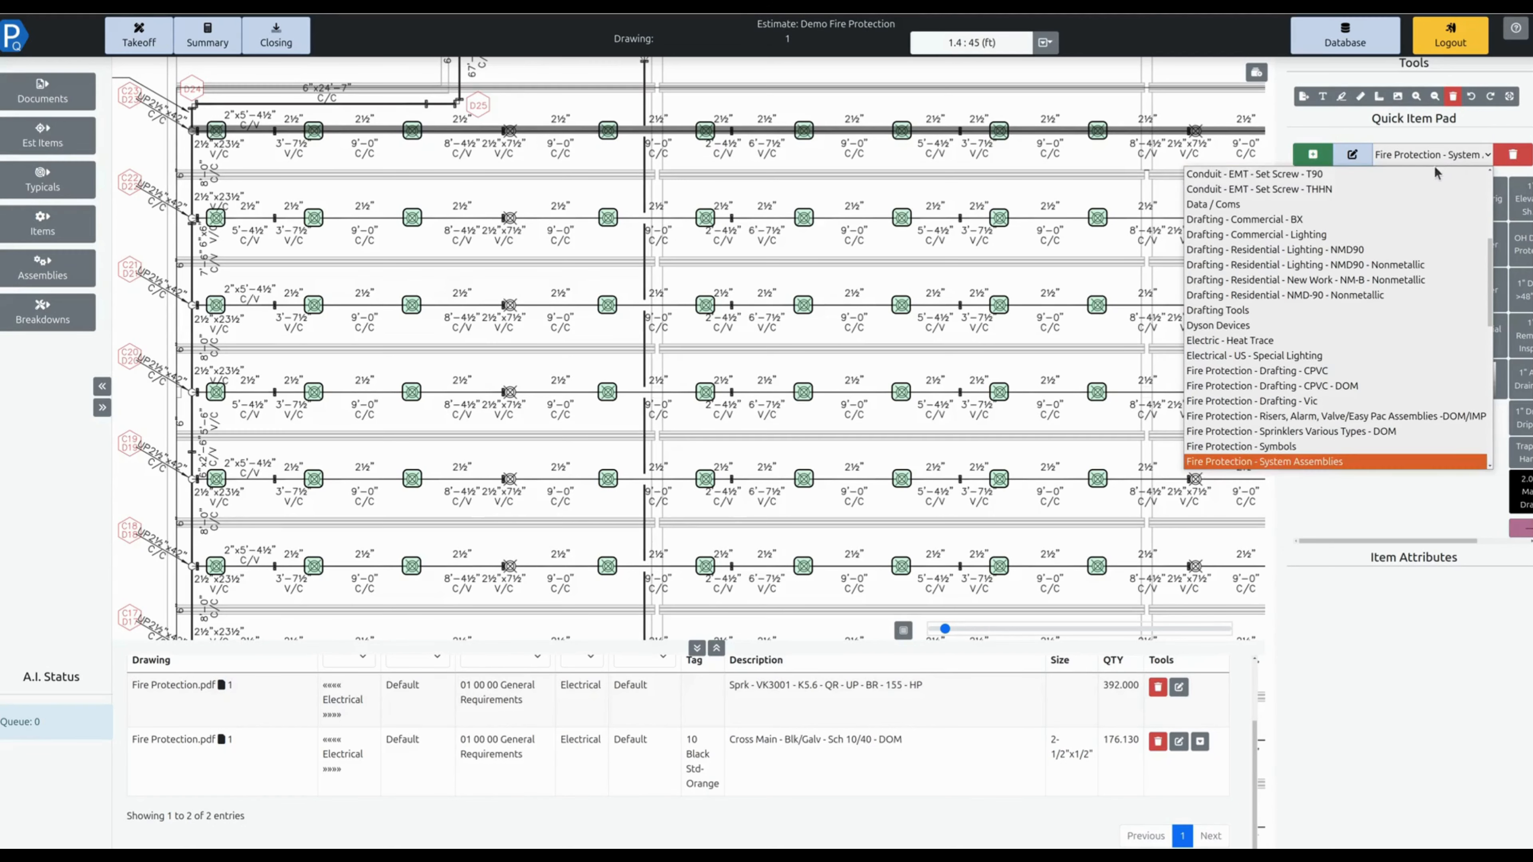
scroll(1356, 453, "down", 2)
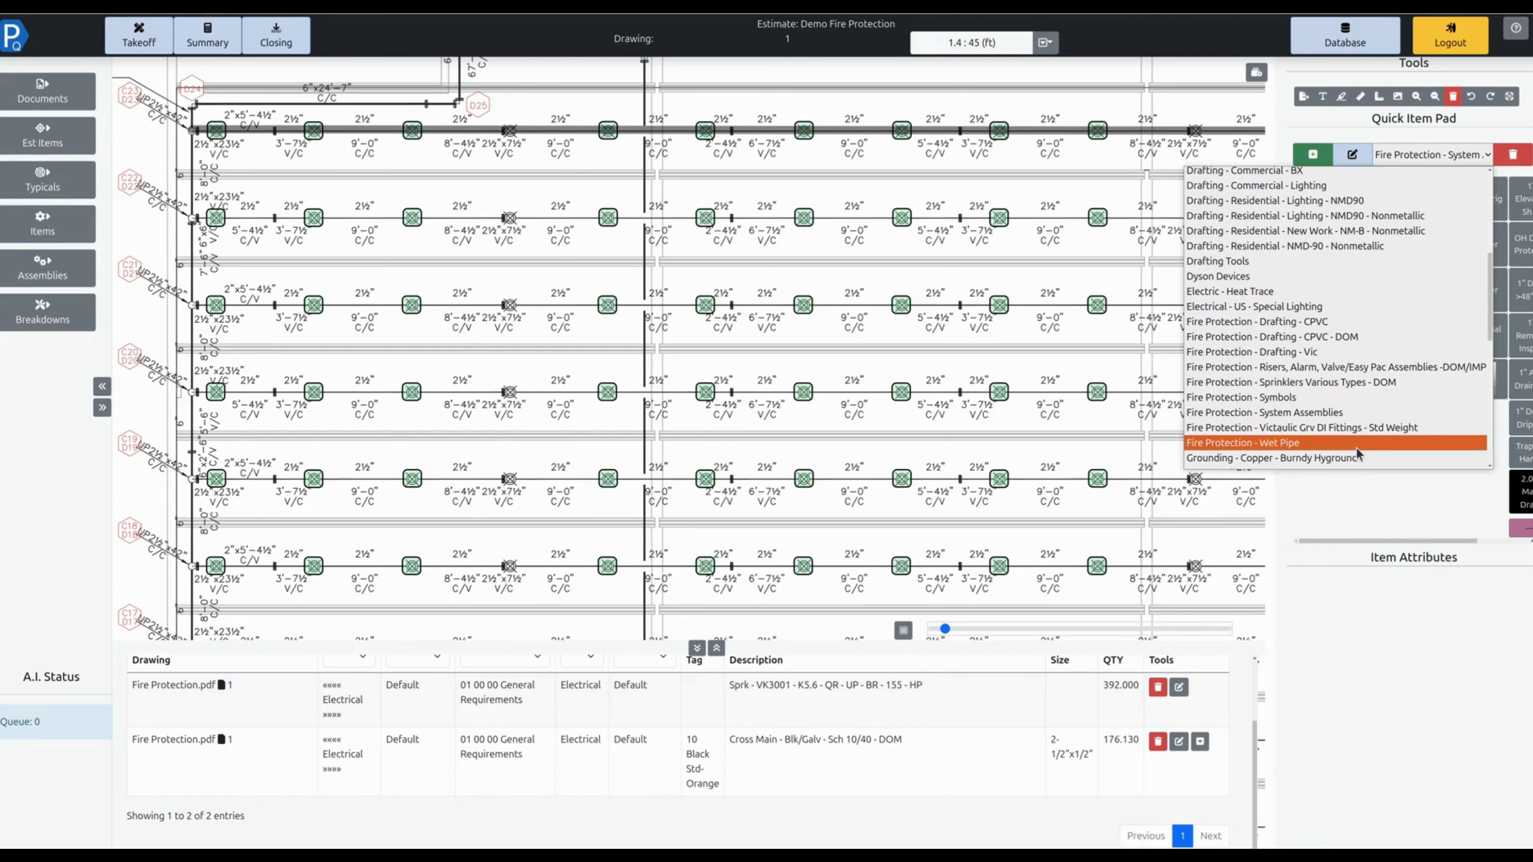
left_click(1349, 383)
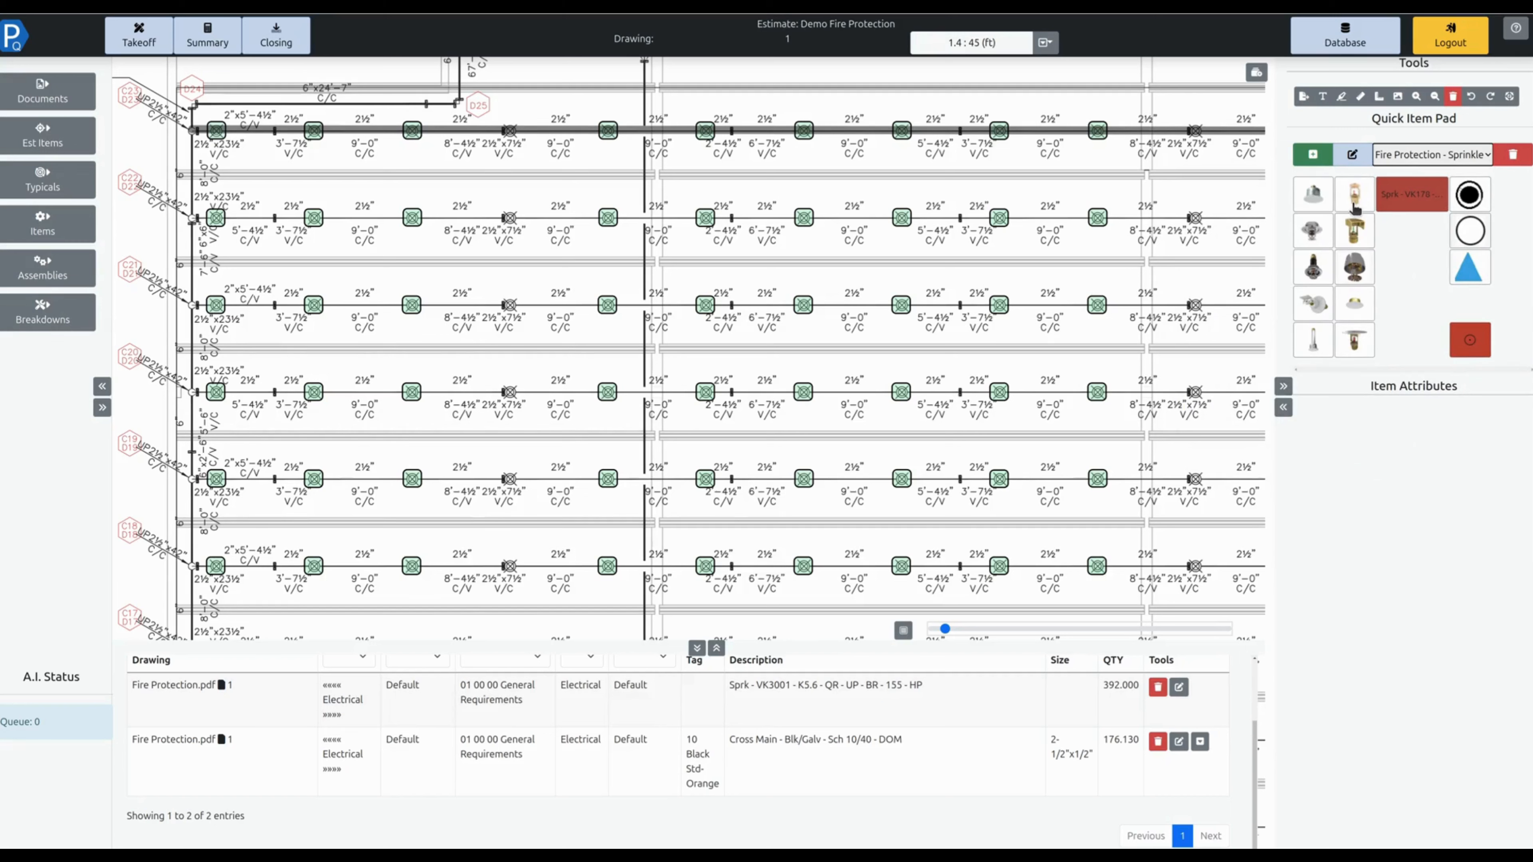
Run another automatic count for the second sprinkler item, toggling Replace Overlapping Counts and sampling the uncounted head on the second branch line between gridlines K and J.
left_click(1492, 443)
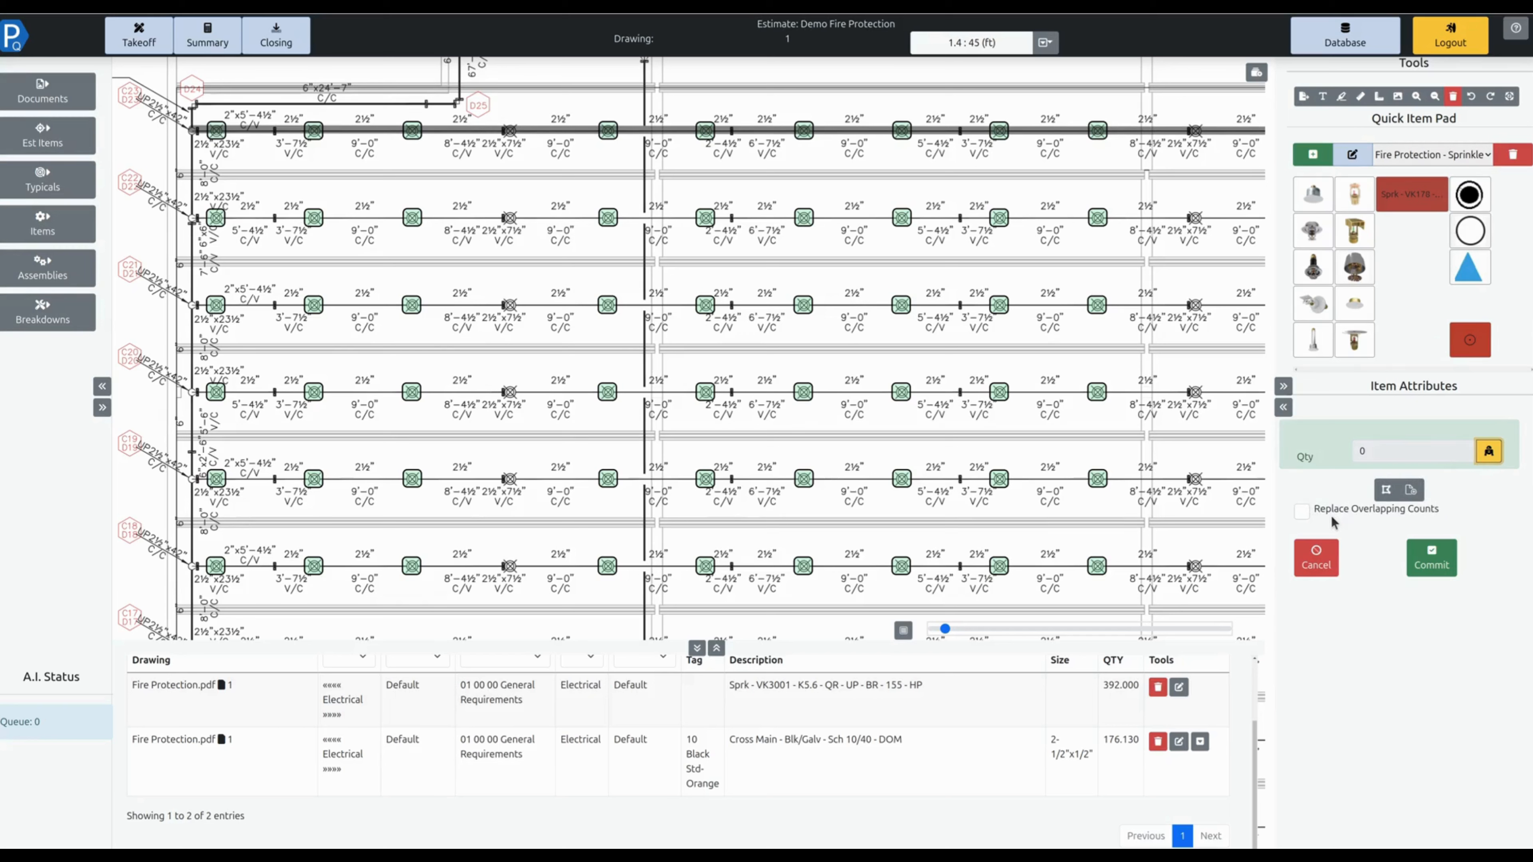
left_click(1302, 512)
left_click(510, 217)
left_click(1431, 559)
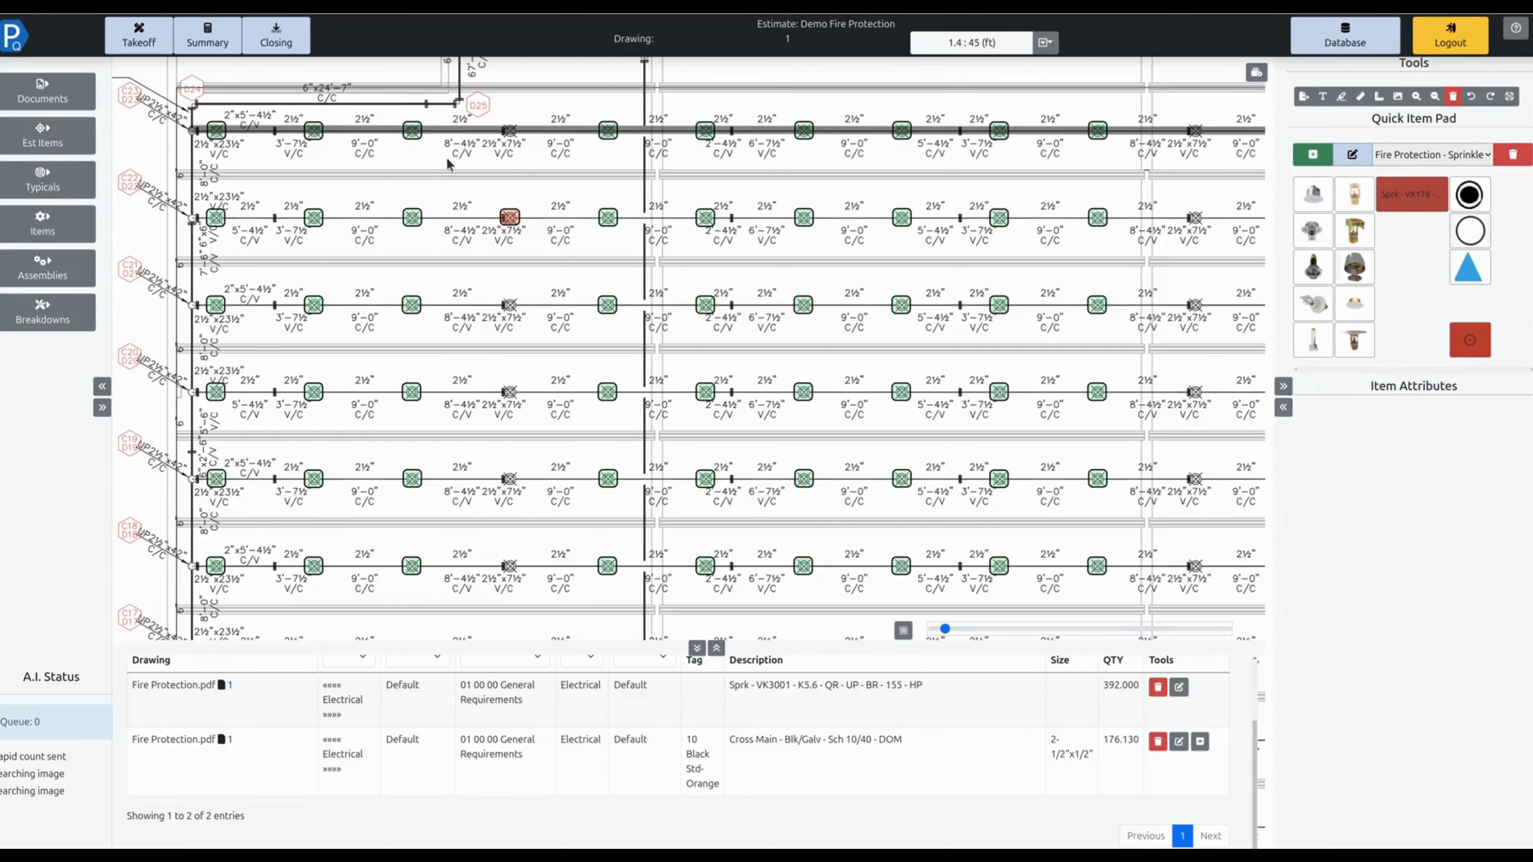
Switch the quick item pad back to "Fire Protection - System Assemblies".
scroll(477, 163, "down", 2)
scroll(516, 136, "down", 2)
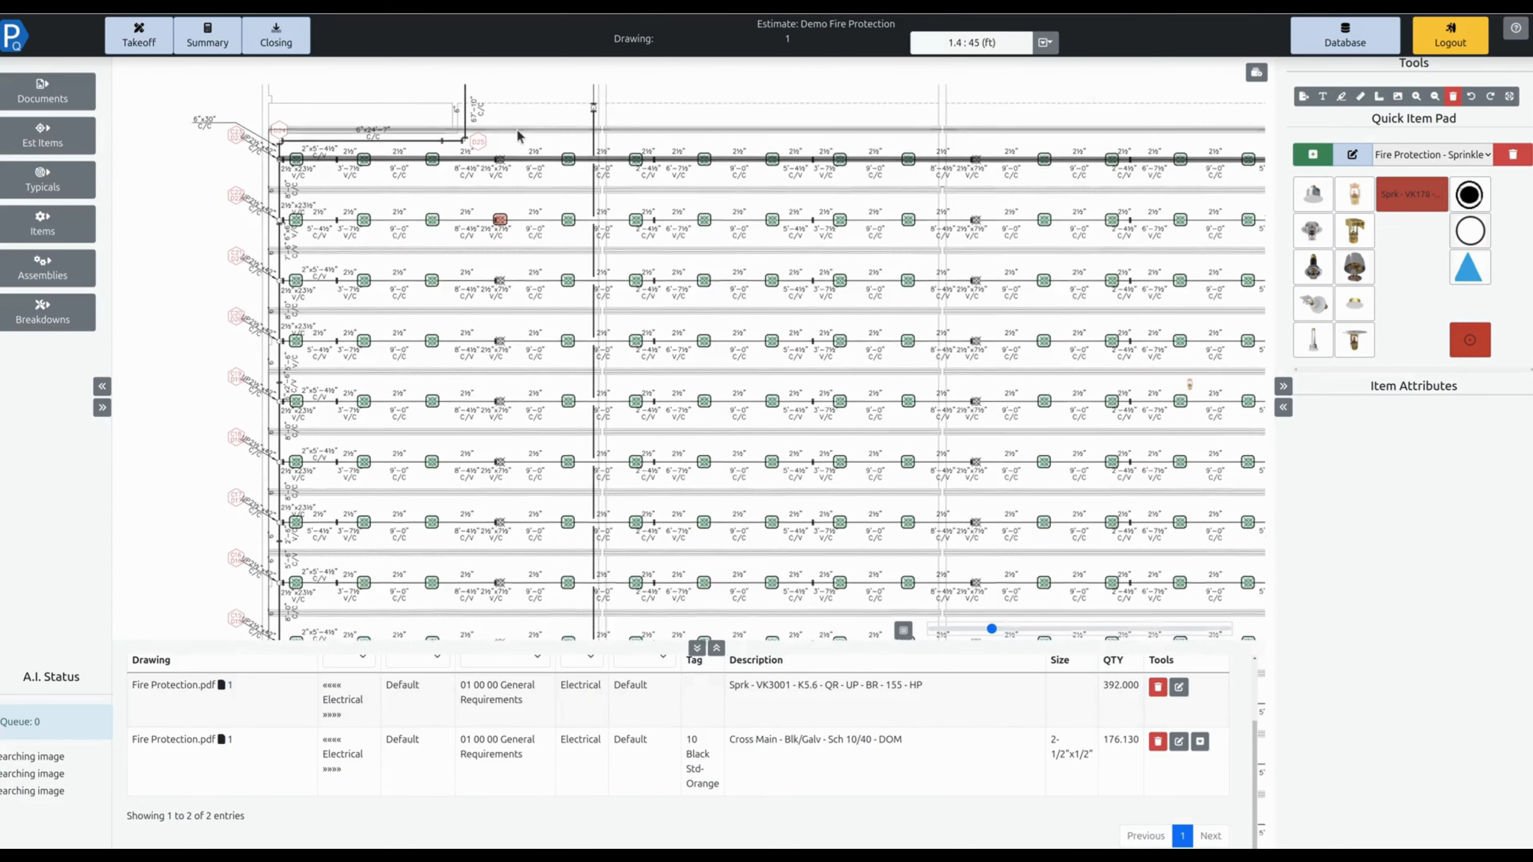
left_click(1431, 154)
scroll(1328, 375, "down", 3)
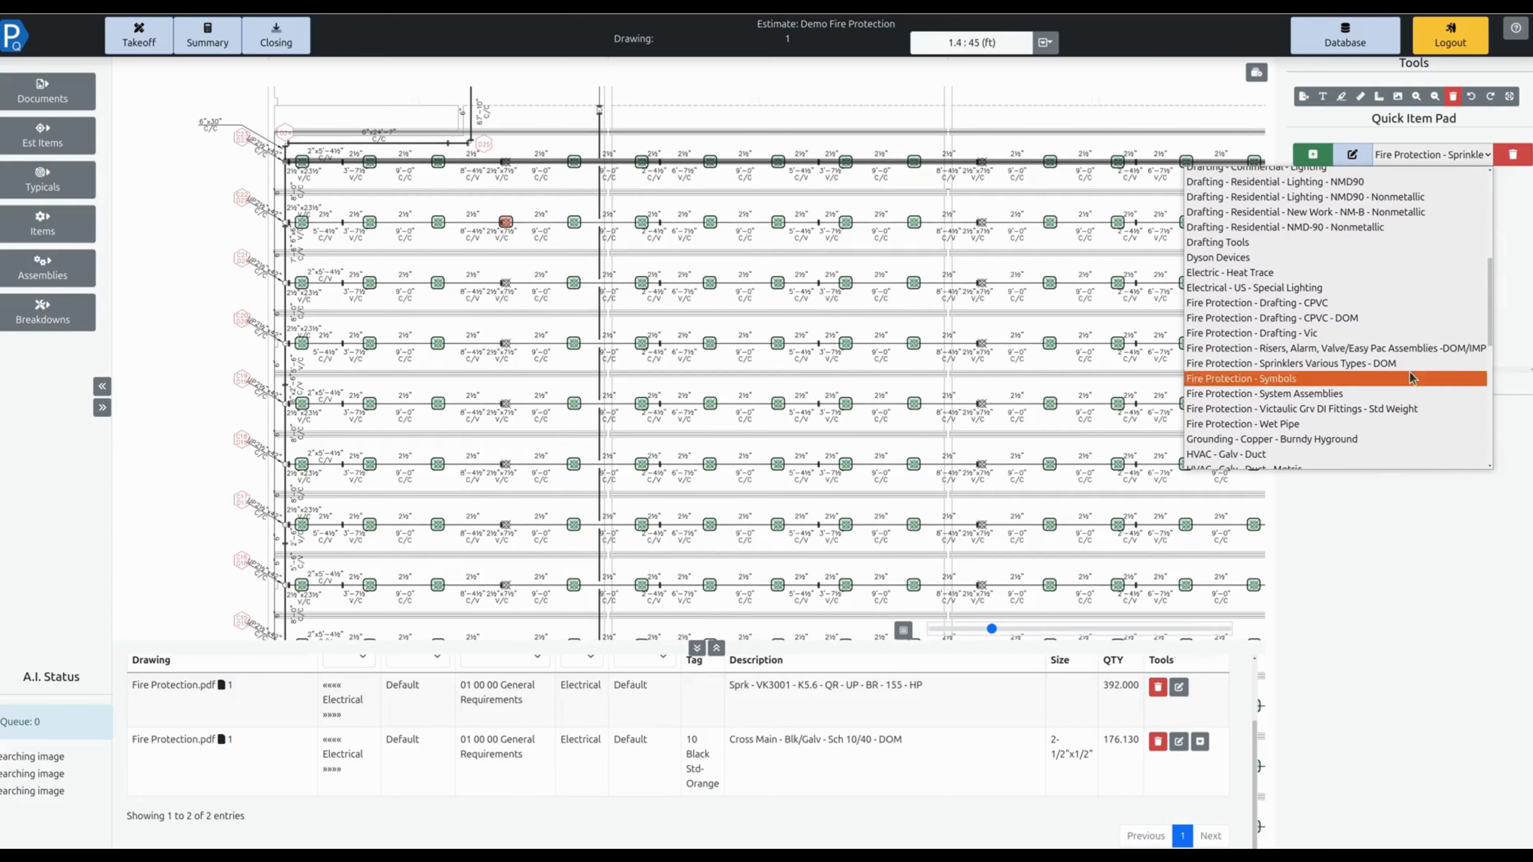
left_click(1339, 393)
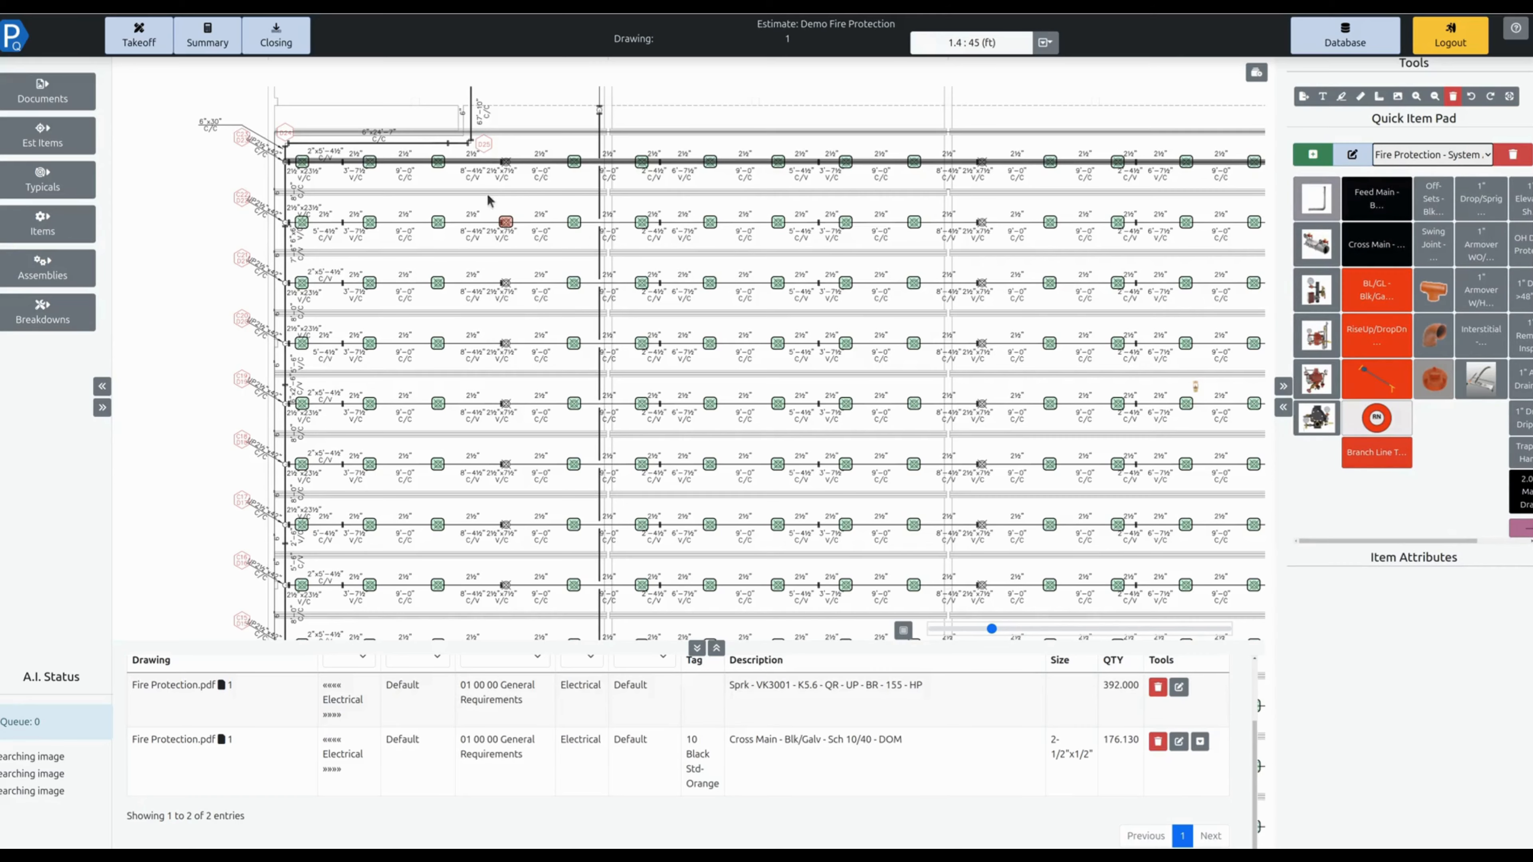
Place 6" - 150mm short elbow and coupling assemblies at both ends of the horizontal 6" main run beside gridline K.
mouse_move(410, 93)
left_mouse_down()
mouse_move(489, 83)
mouse_move(376, 140)
left_mouse_up()
left_click(1424, 343)
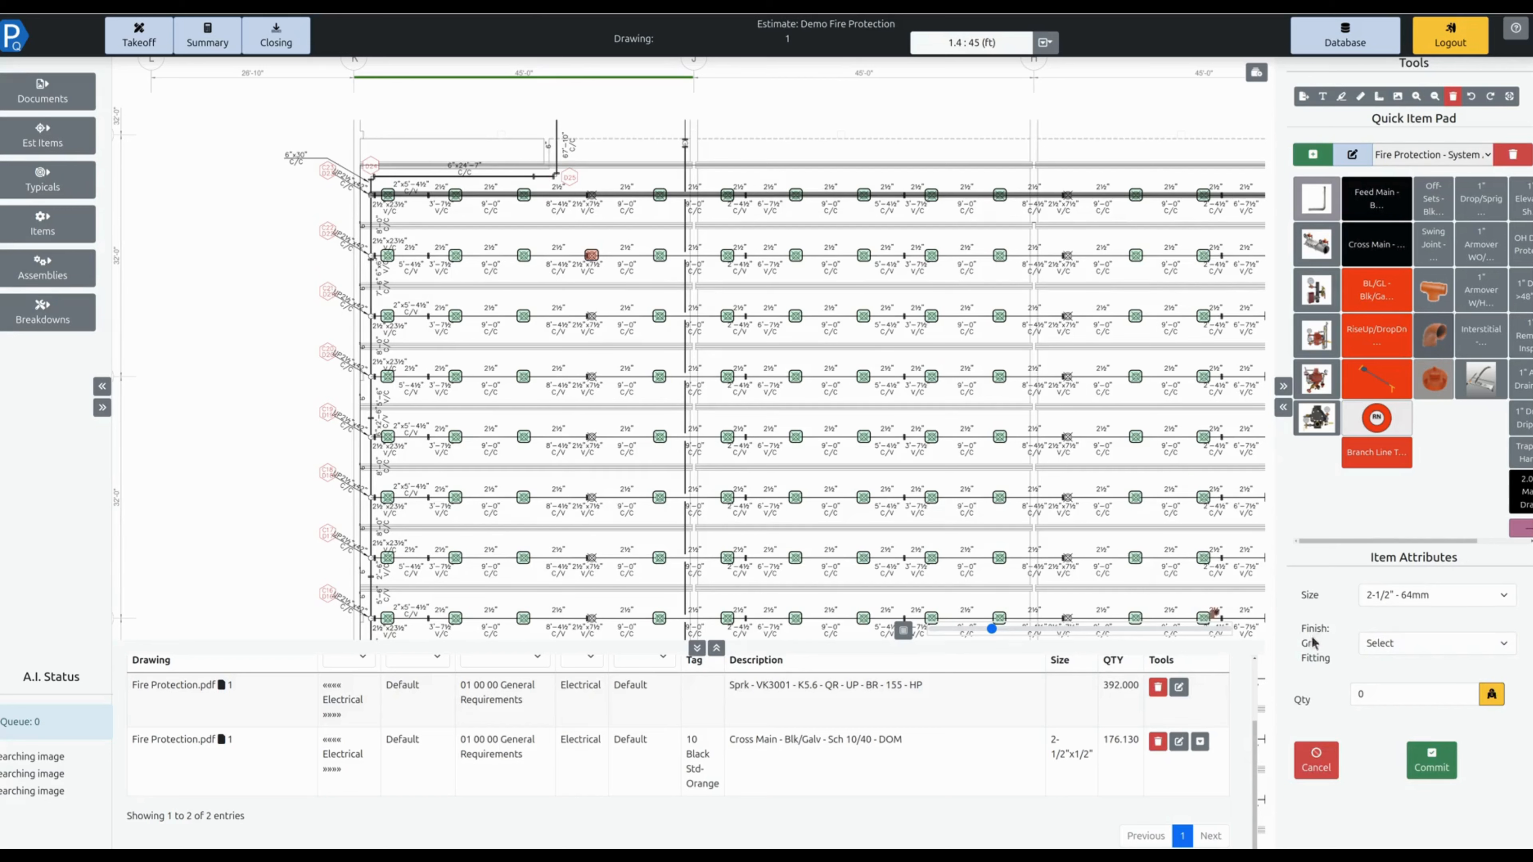
left_click(1452, 600)
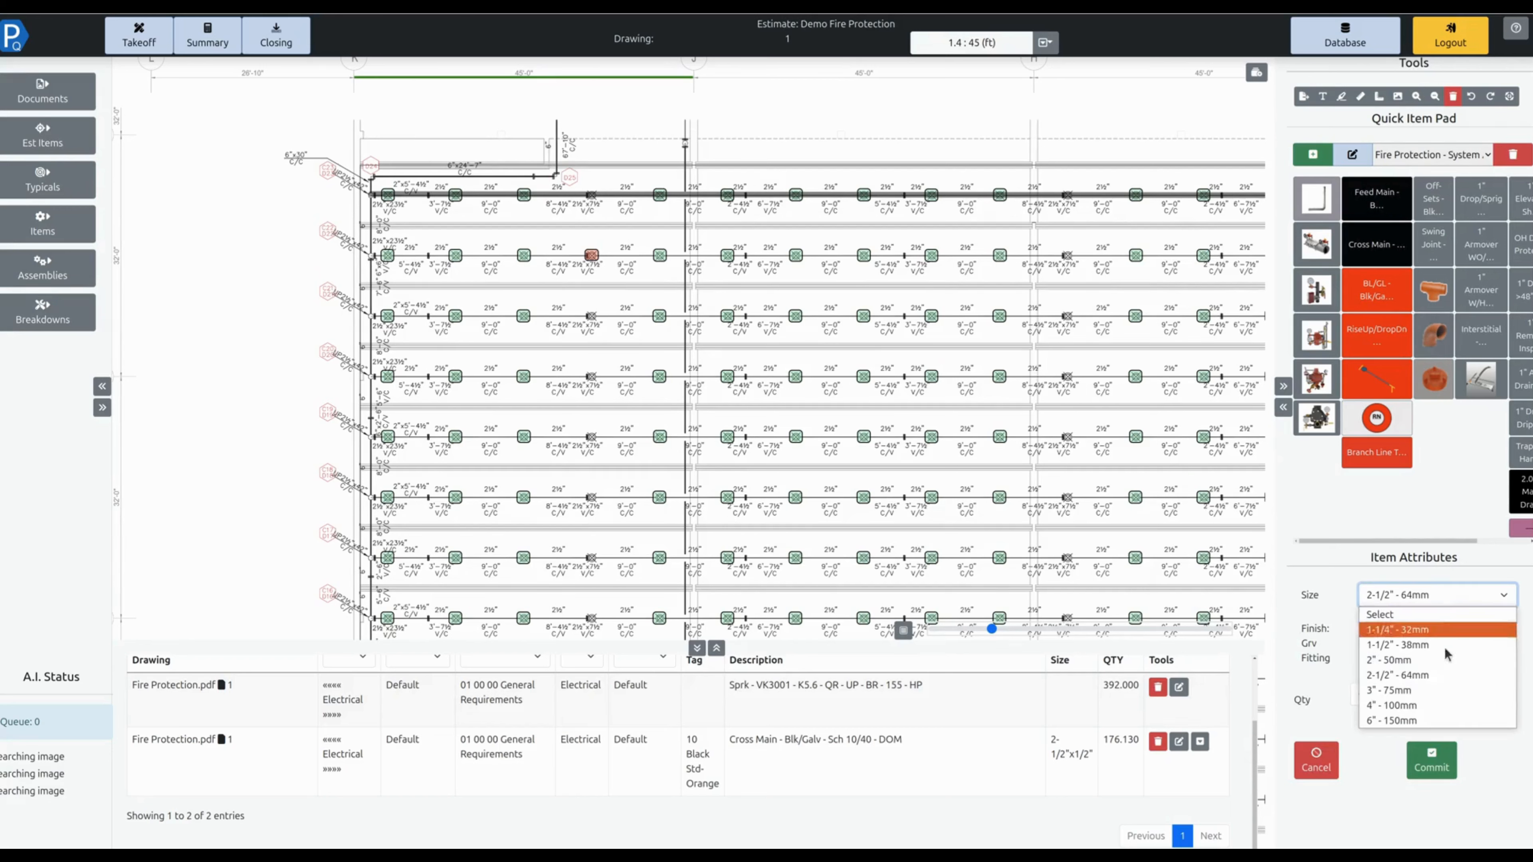
left_click(1442, 715)
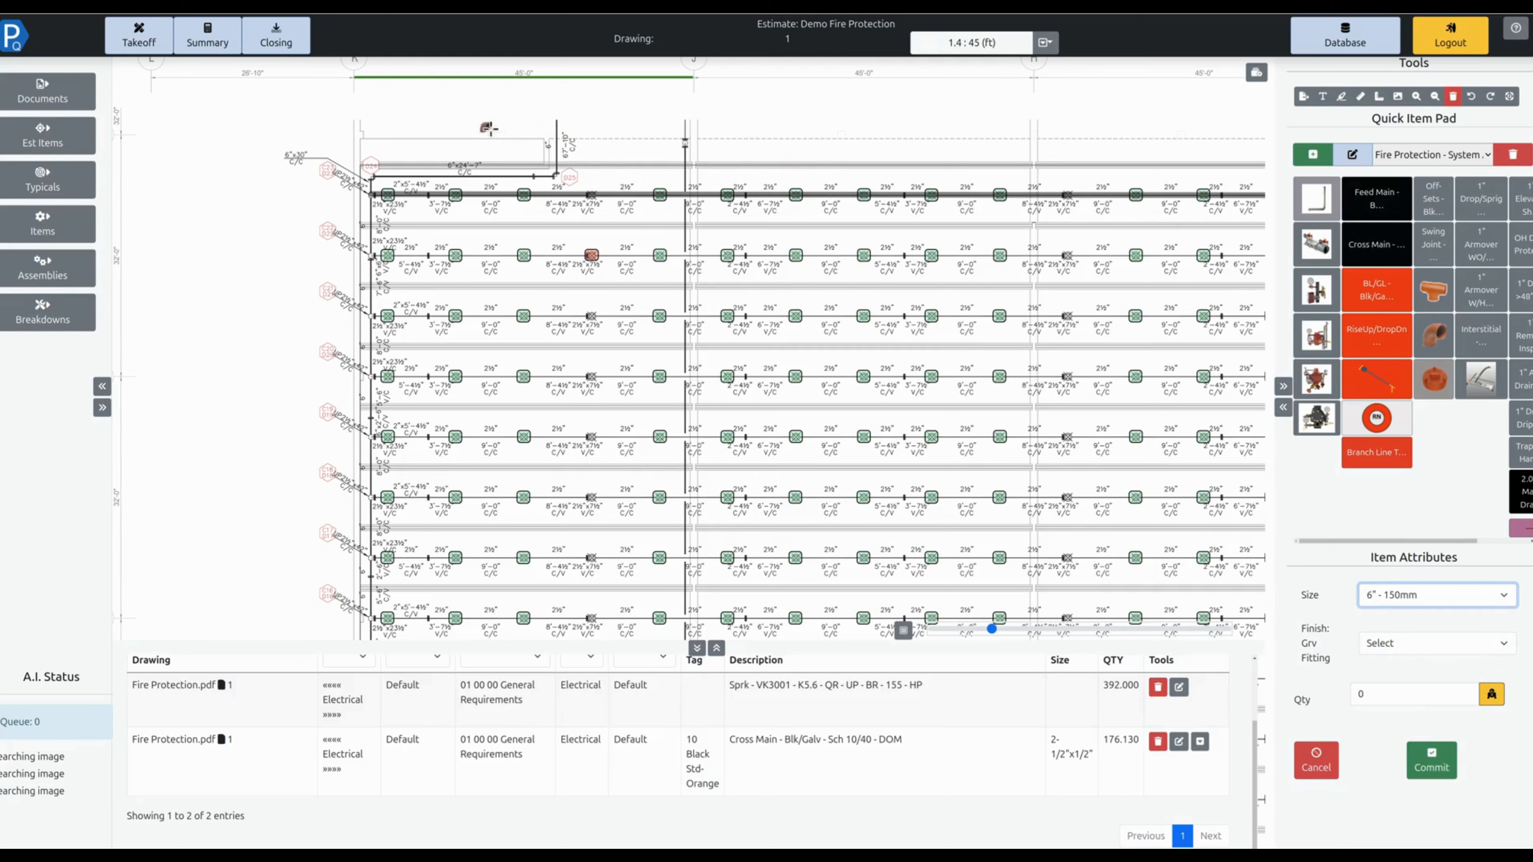
left_click(555, 175)
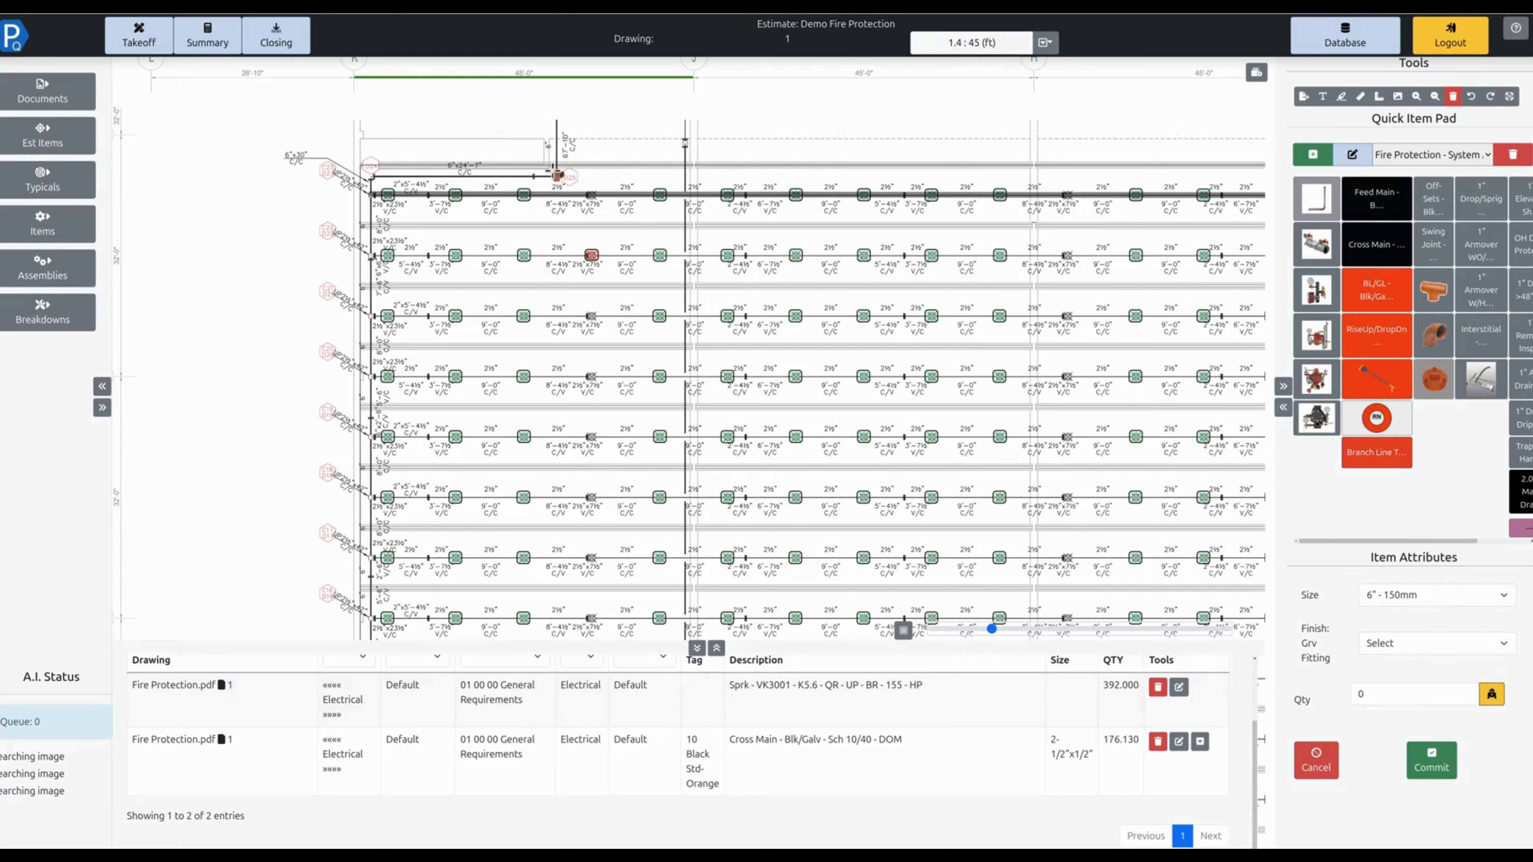
left_click(377, 180)
key("Return")
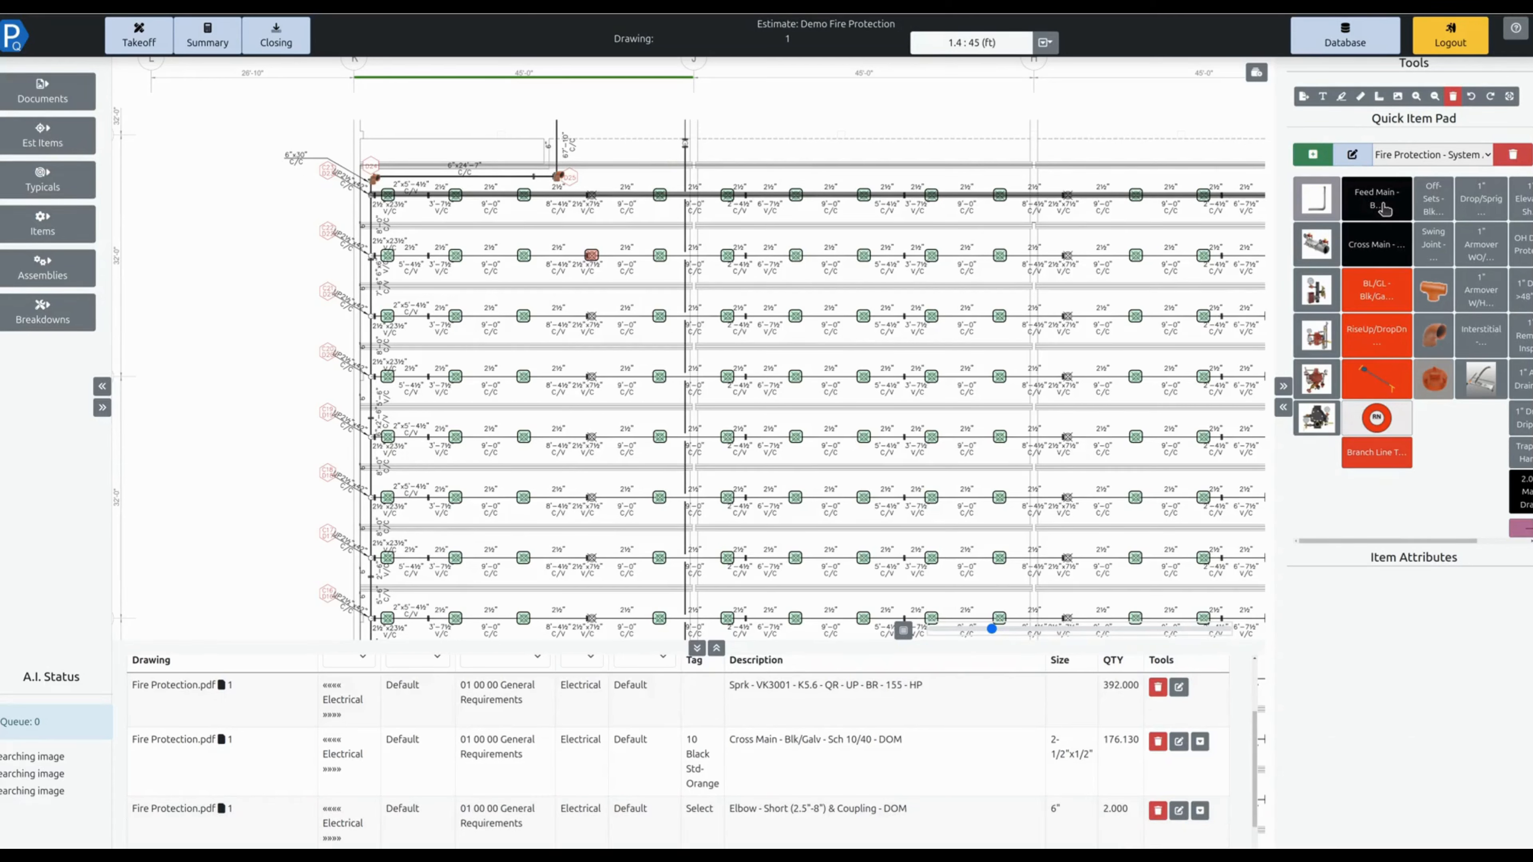
Set up the Feed Main item as 6" - 150mm, schedule 10, Black pipe finish and Std-Orange grooved fitting finish.
left_click(1386, 208)
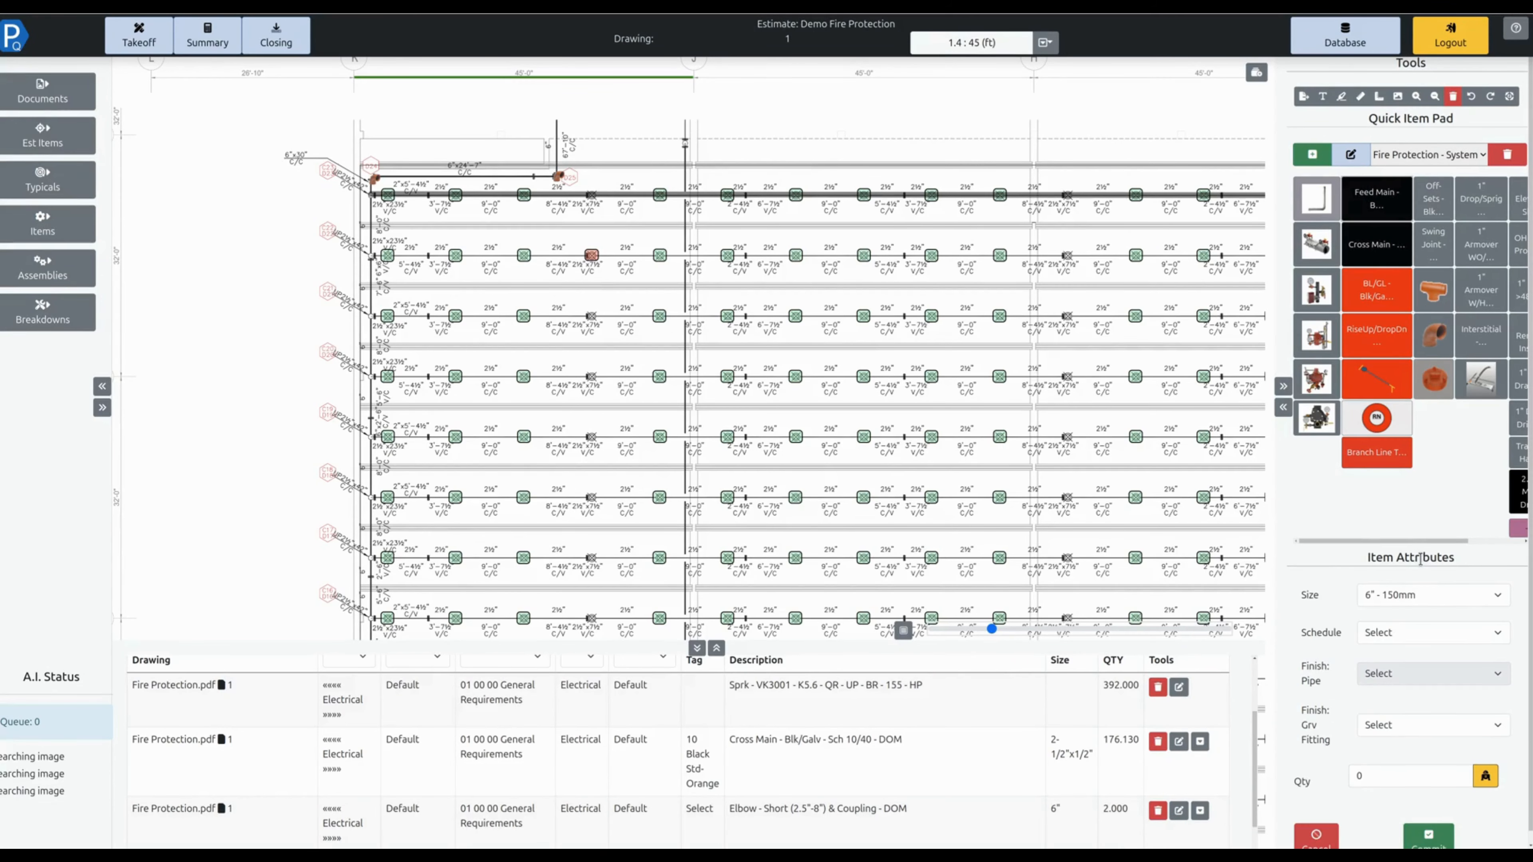
left_click(1391, 634)
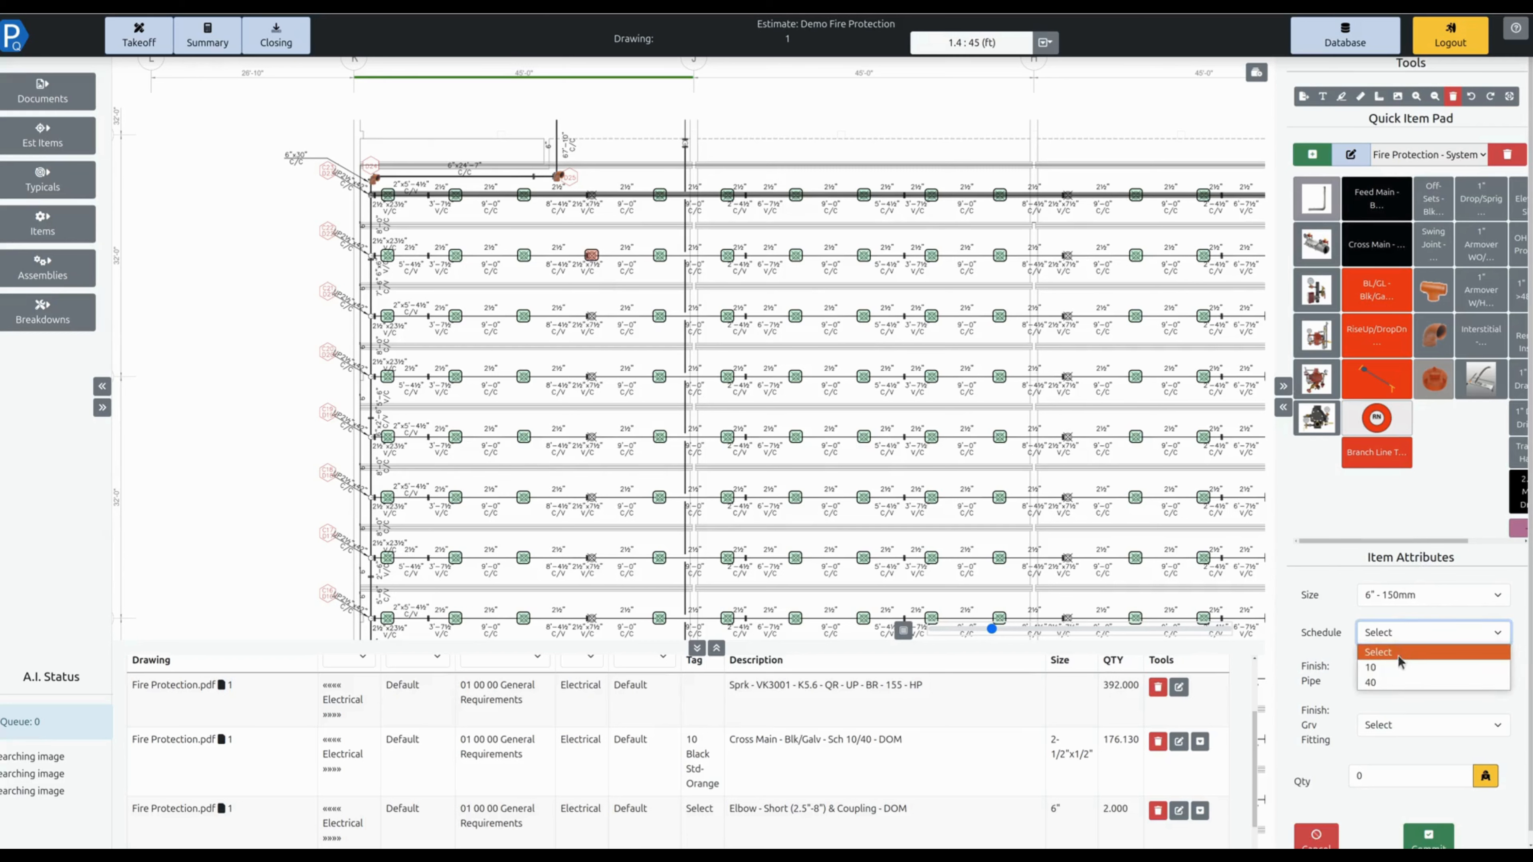
left_click(1397, 670)
left_click(1396, 671)
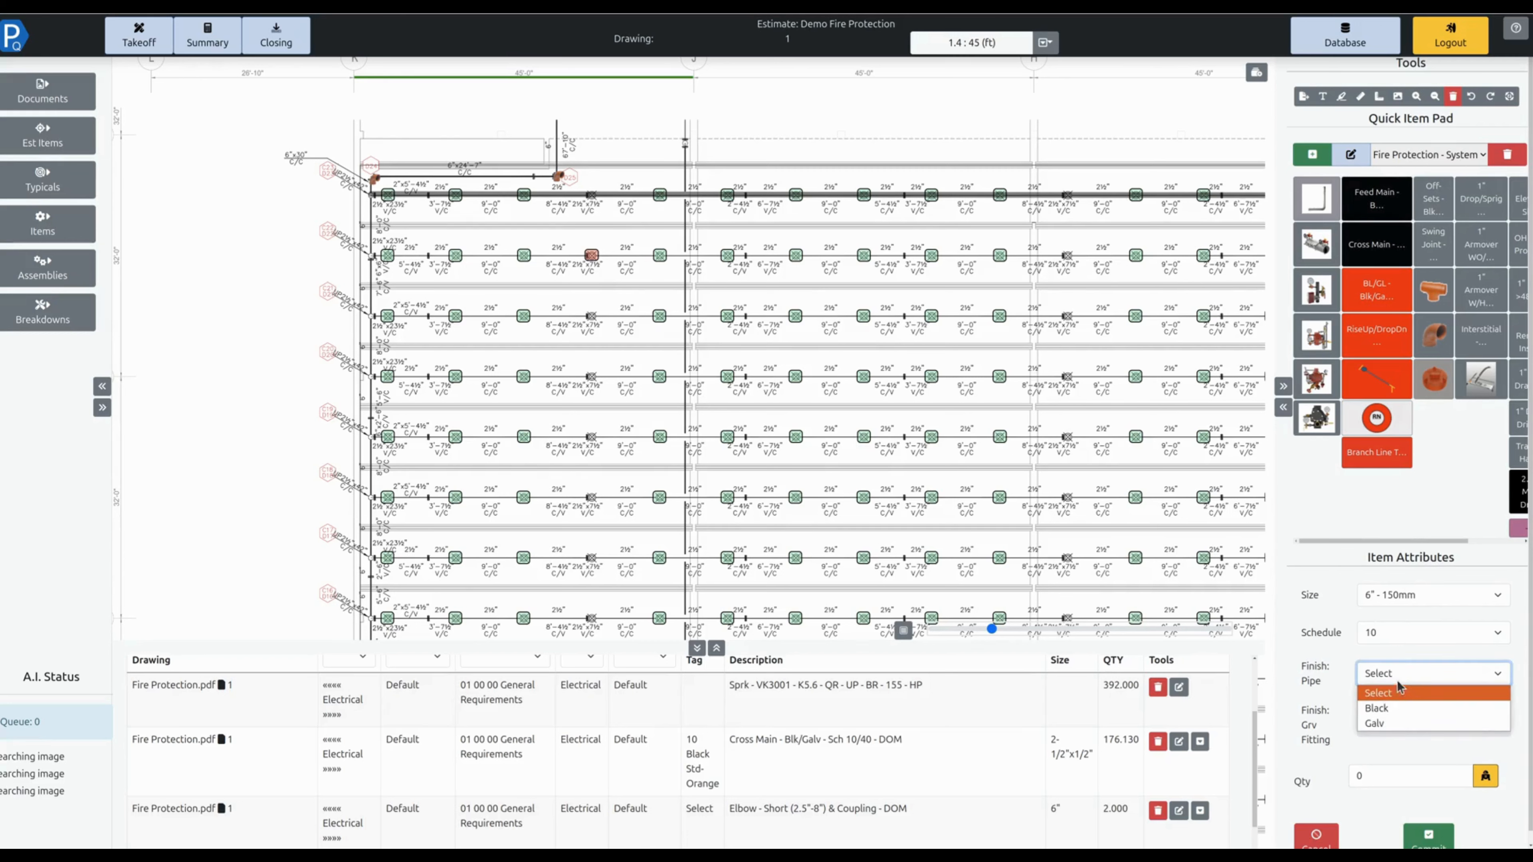
left_click(1396, 709)
left_click(1395, 725)
left_click(1392, 759)
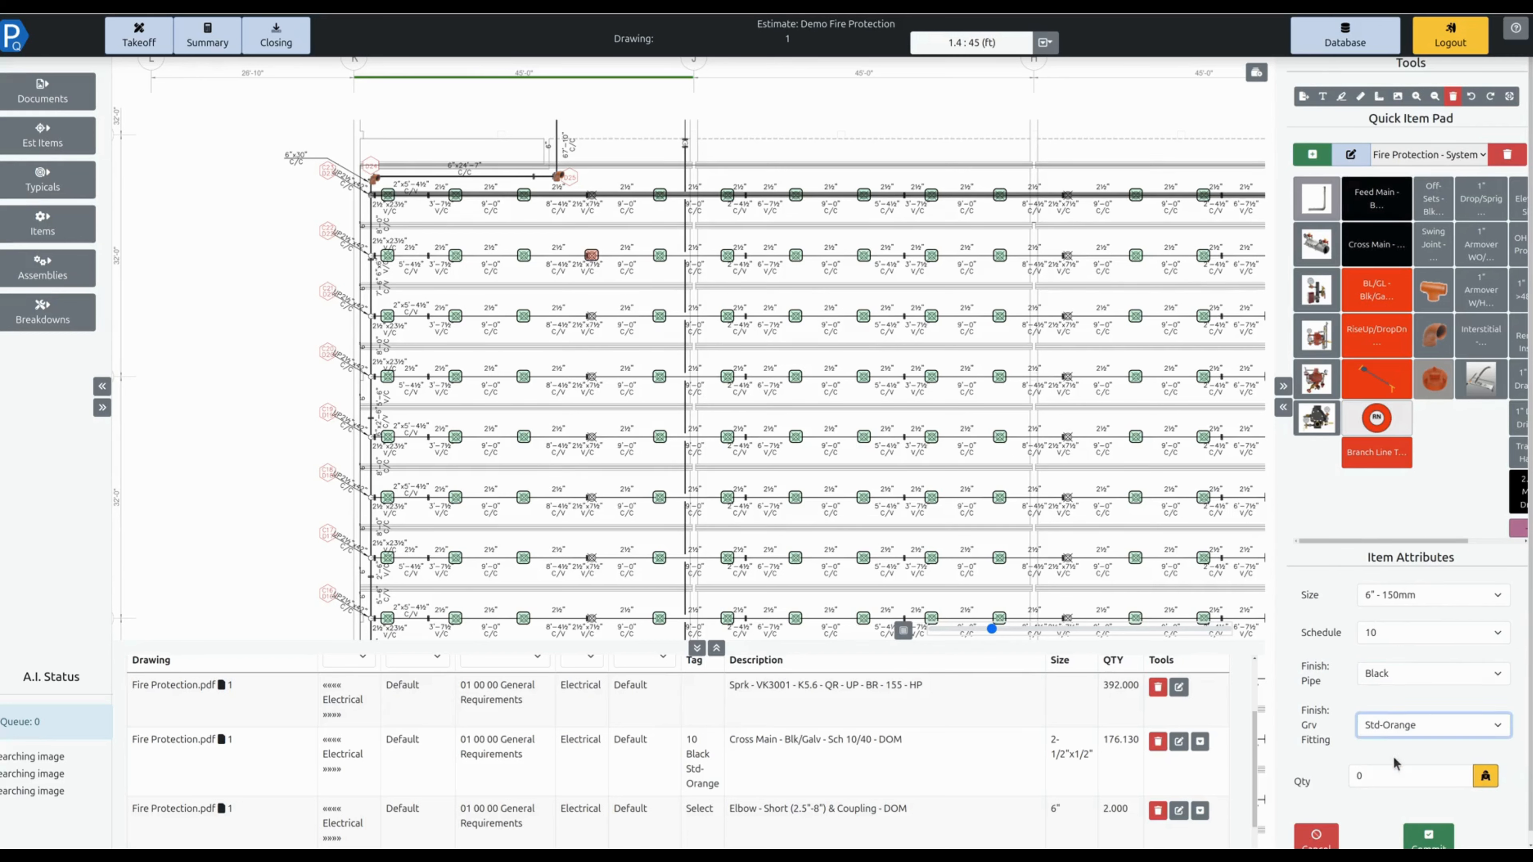
Trace the 6" feed main from the vertical stub through both elbows and along gridline K to the last branch line, and commit it.
left_click(555, 118)
left_click(555, 175)
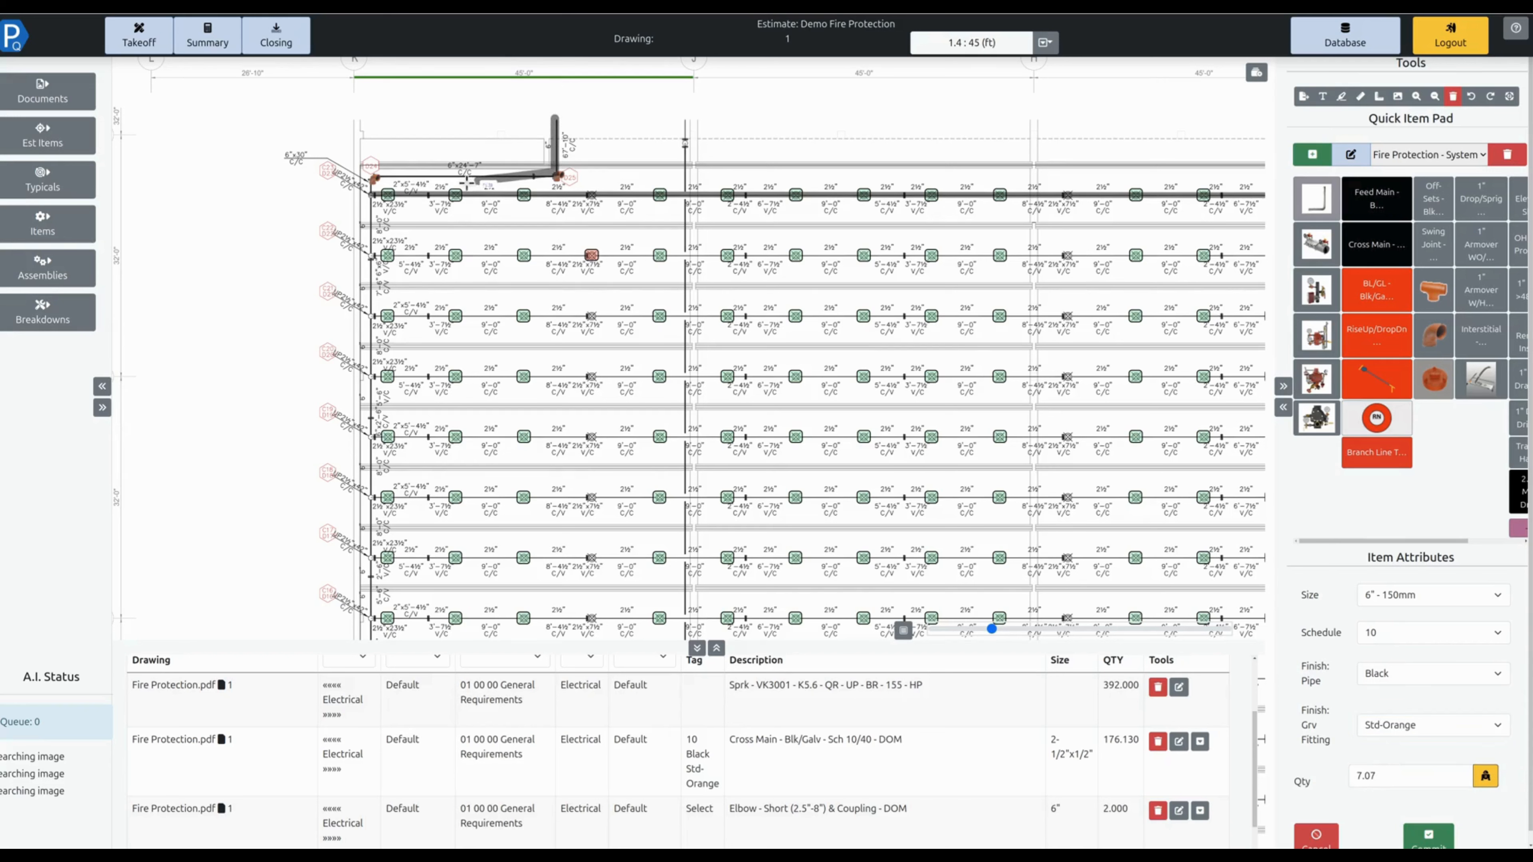
left_click(373, 175)
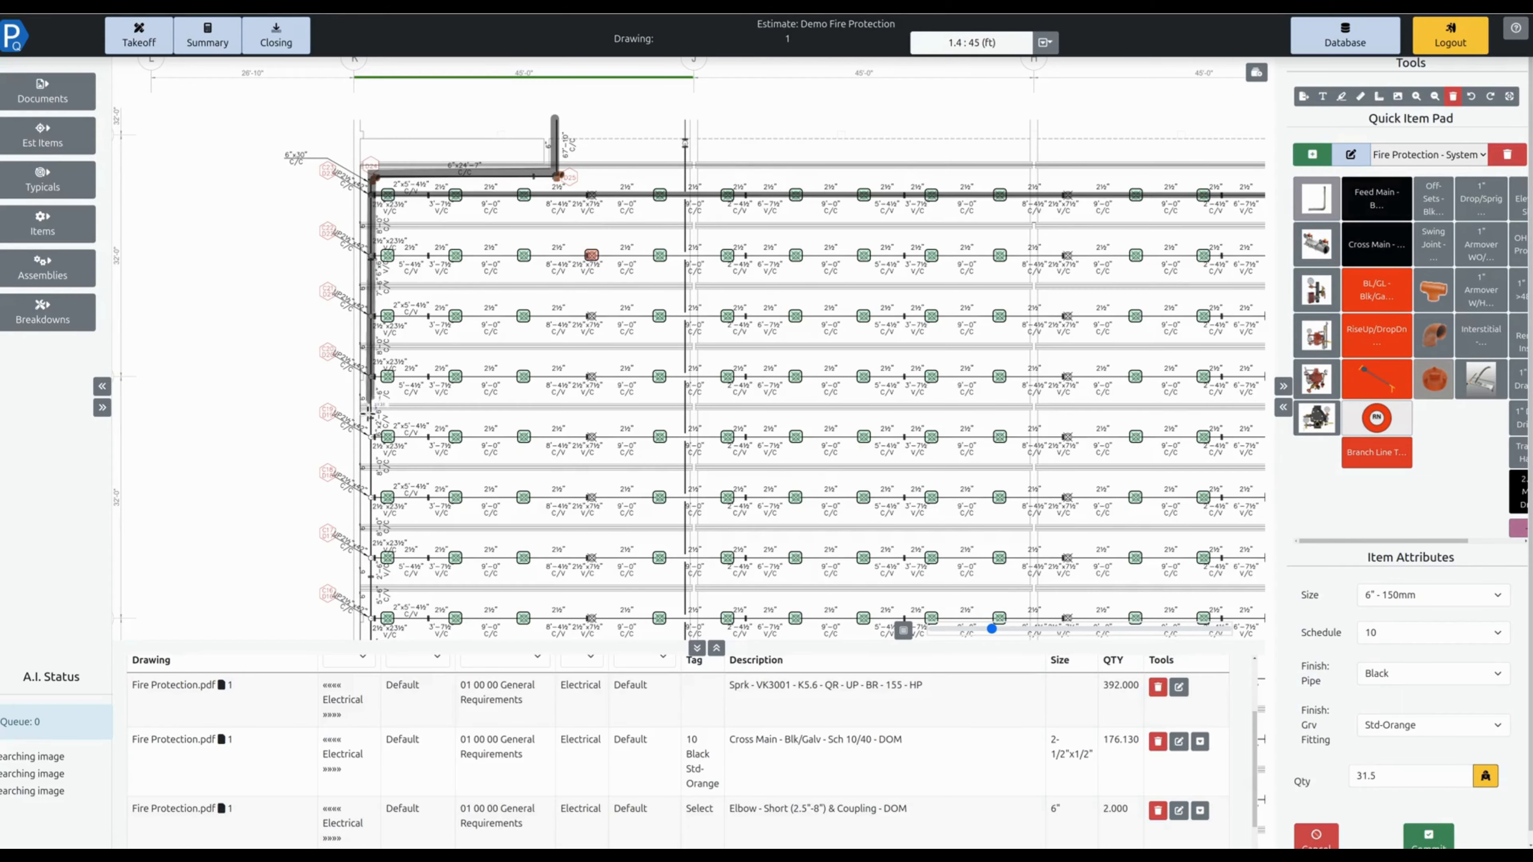
left_click_drag(372, 430, 408, 154)
left_click_drag(416, 404, 423, 286)
mouse_move(435, 572)
left_mouse_down()
mouse_move(448, 397)
mouse_move(477, 410)
mouse_move(456, 352)
mouse_move(475, 469)
mouse_move(466, 352)
left_mouse_up()
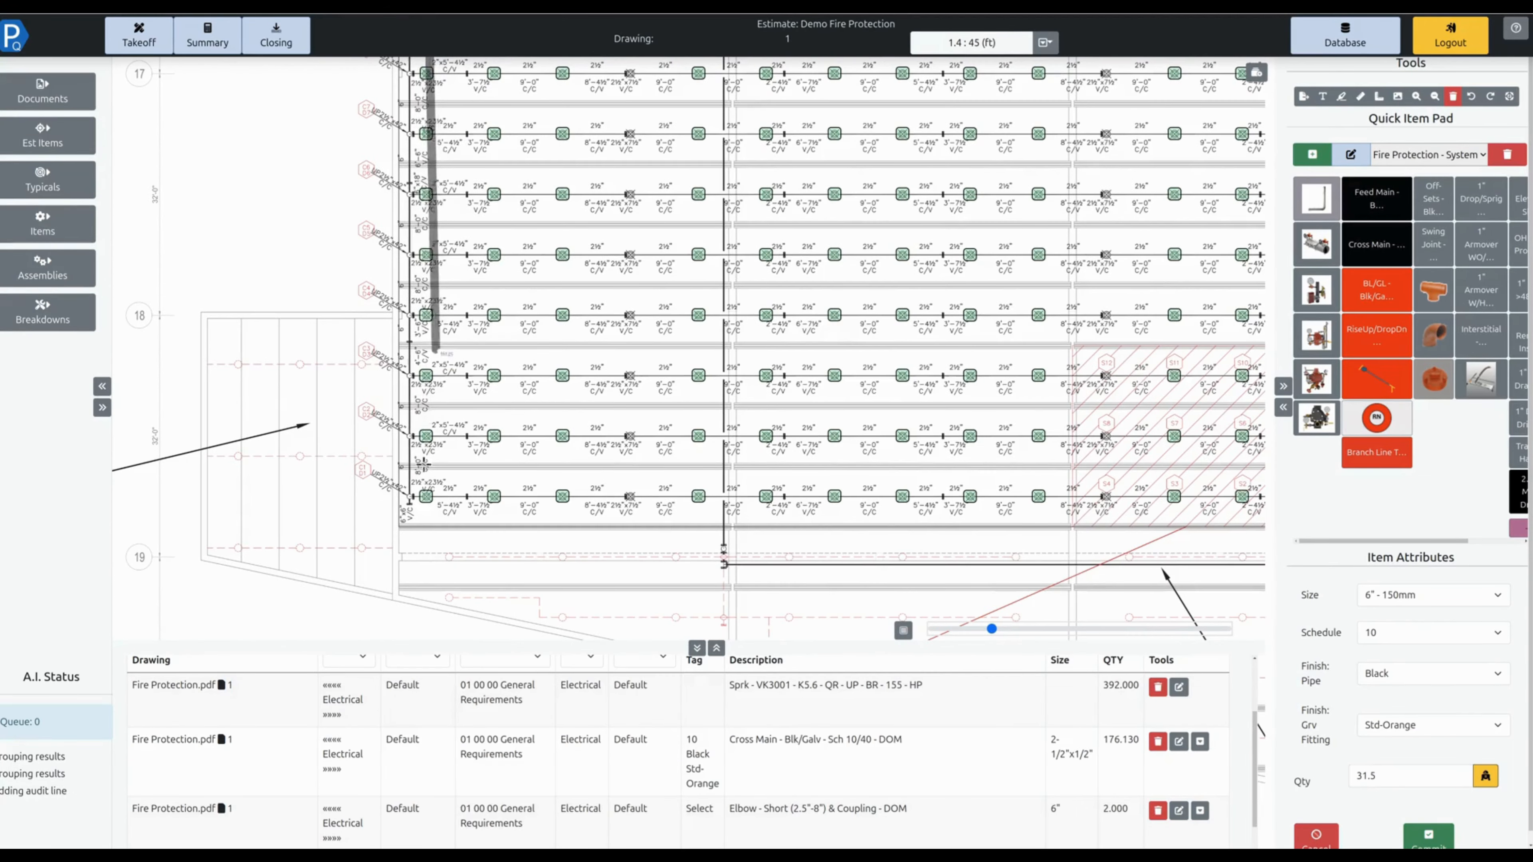
left_click(410, 499)
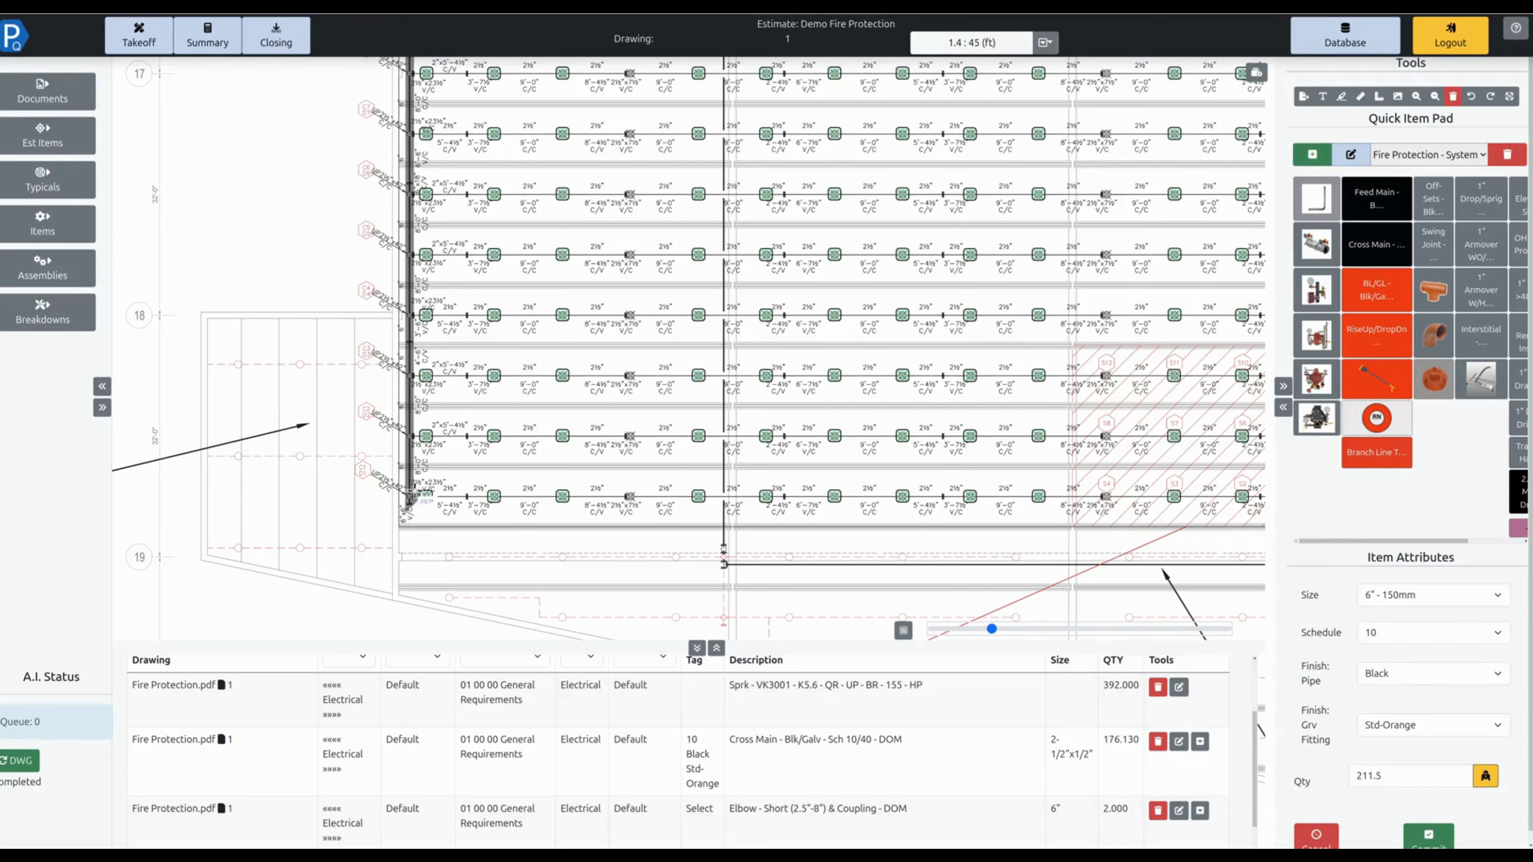
key("Return")
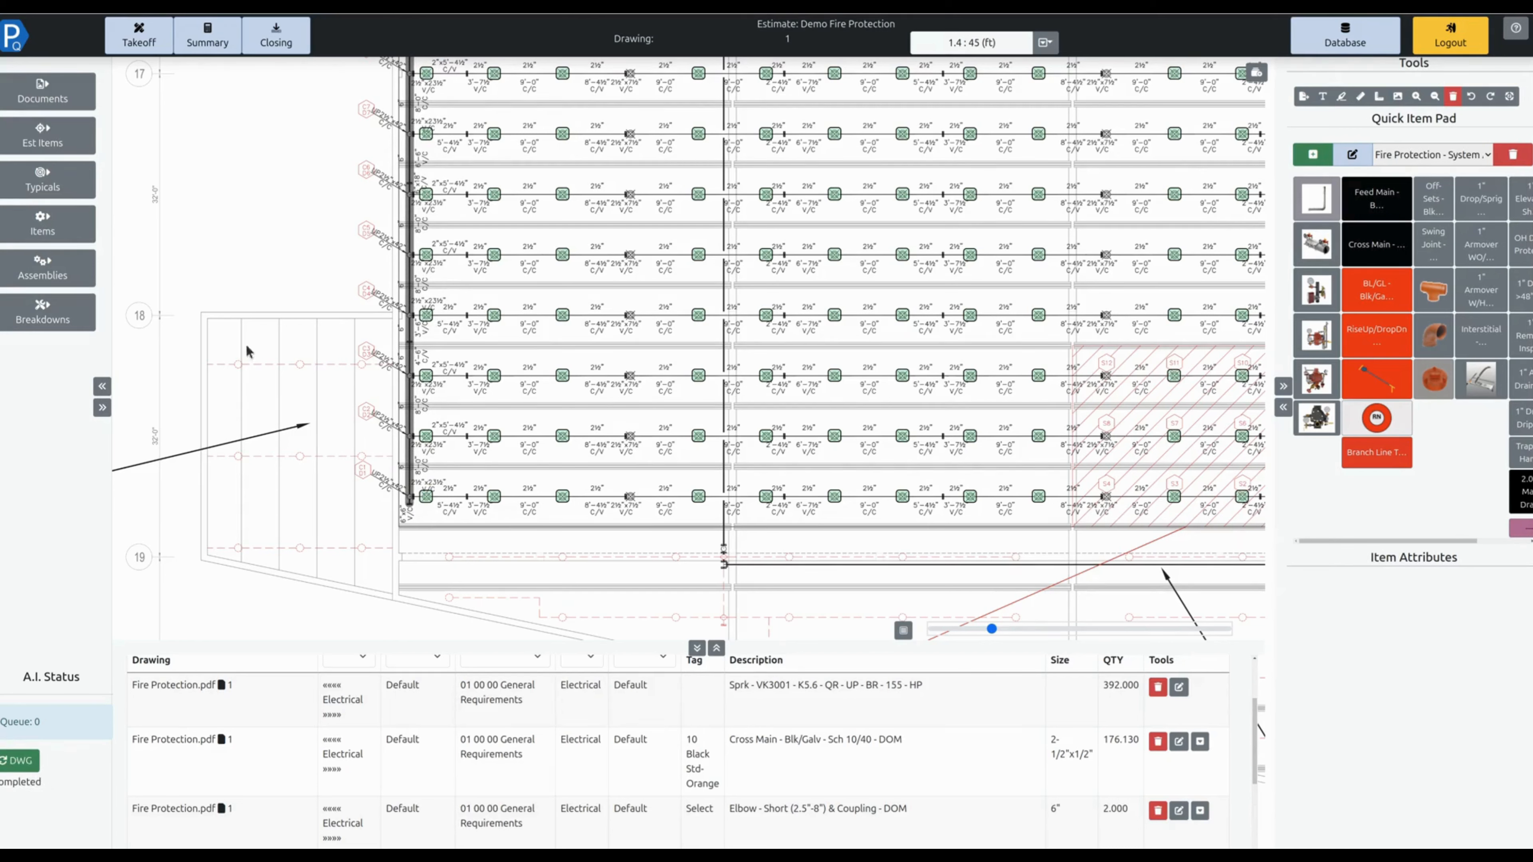
Load the completed automatic count on the drawing and check the newly counted heads along the branch lines between gridlines K and J.
left_click(30, 768)
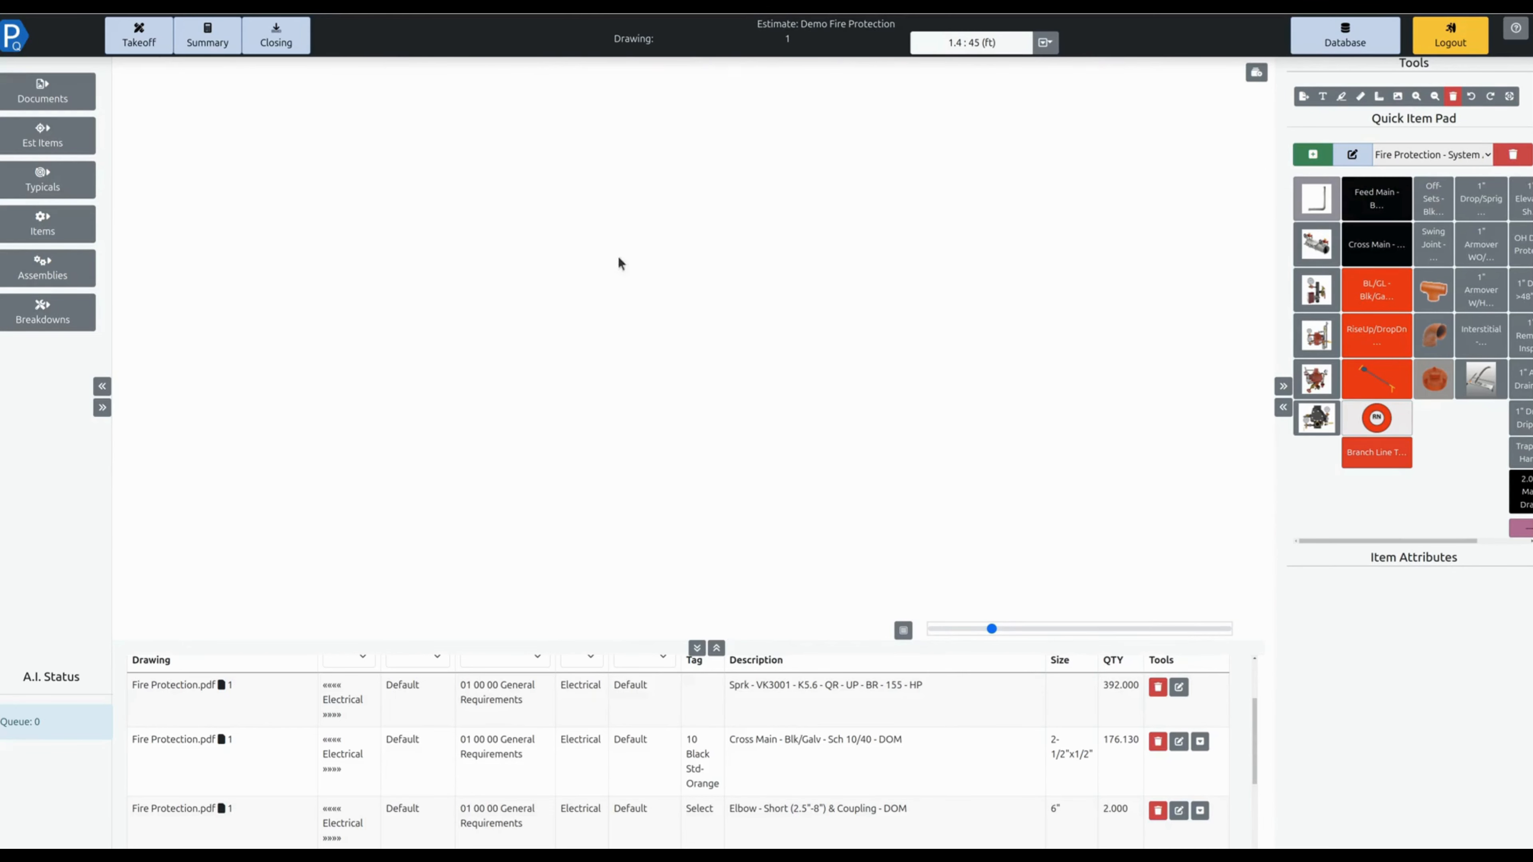
scroll(661, 97, "up", 2)
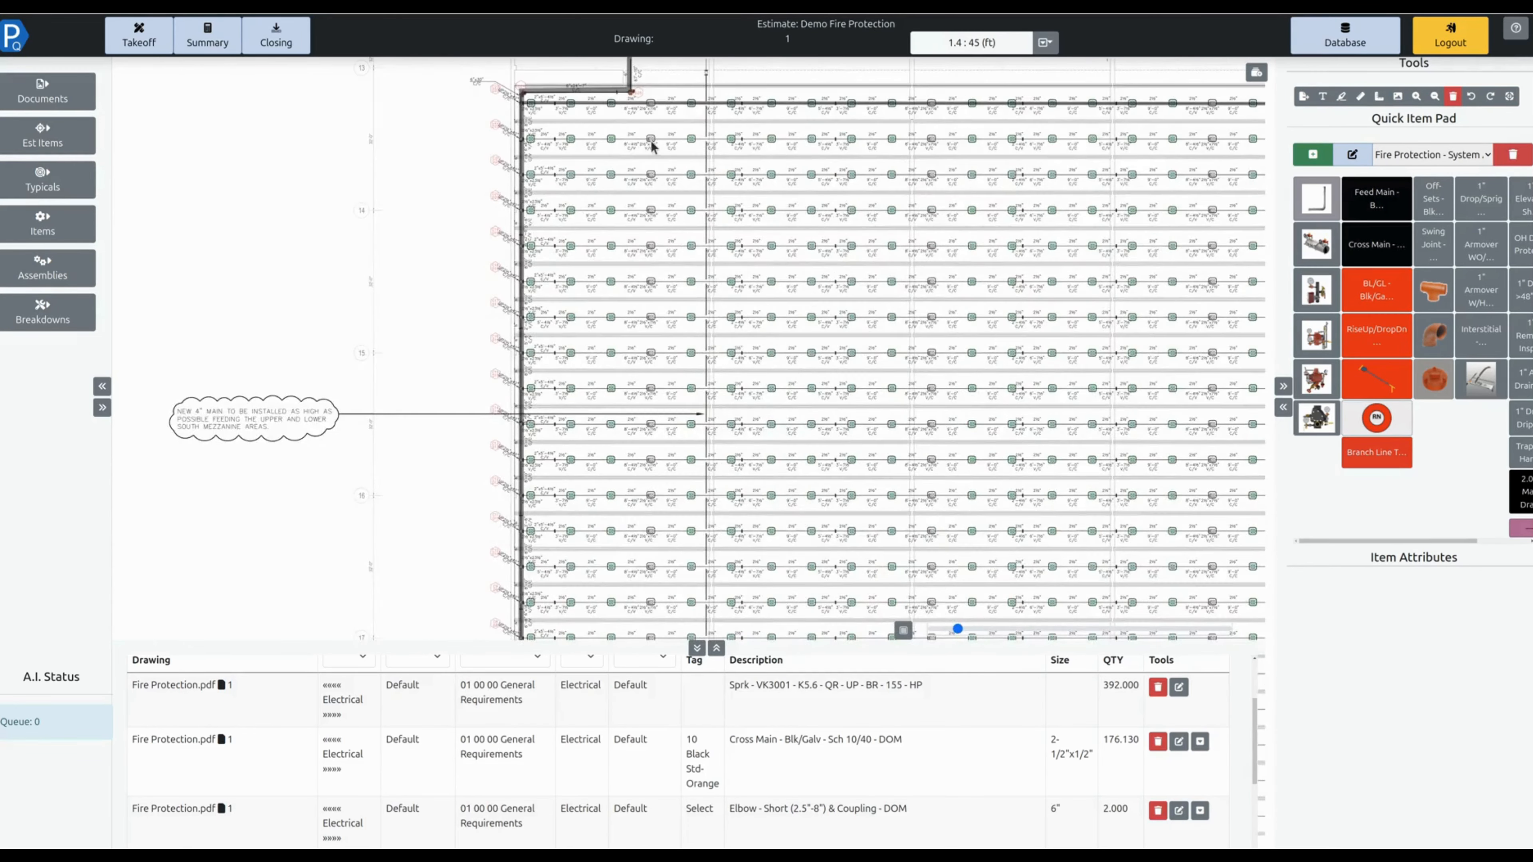
scroll(647, 139, "up", 3)
scroll(657, 132, "down", 2)
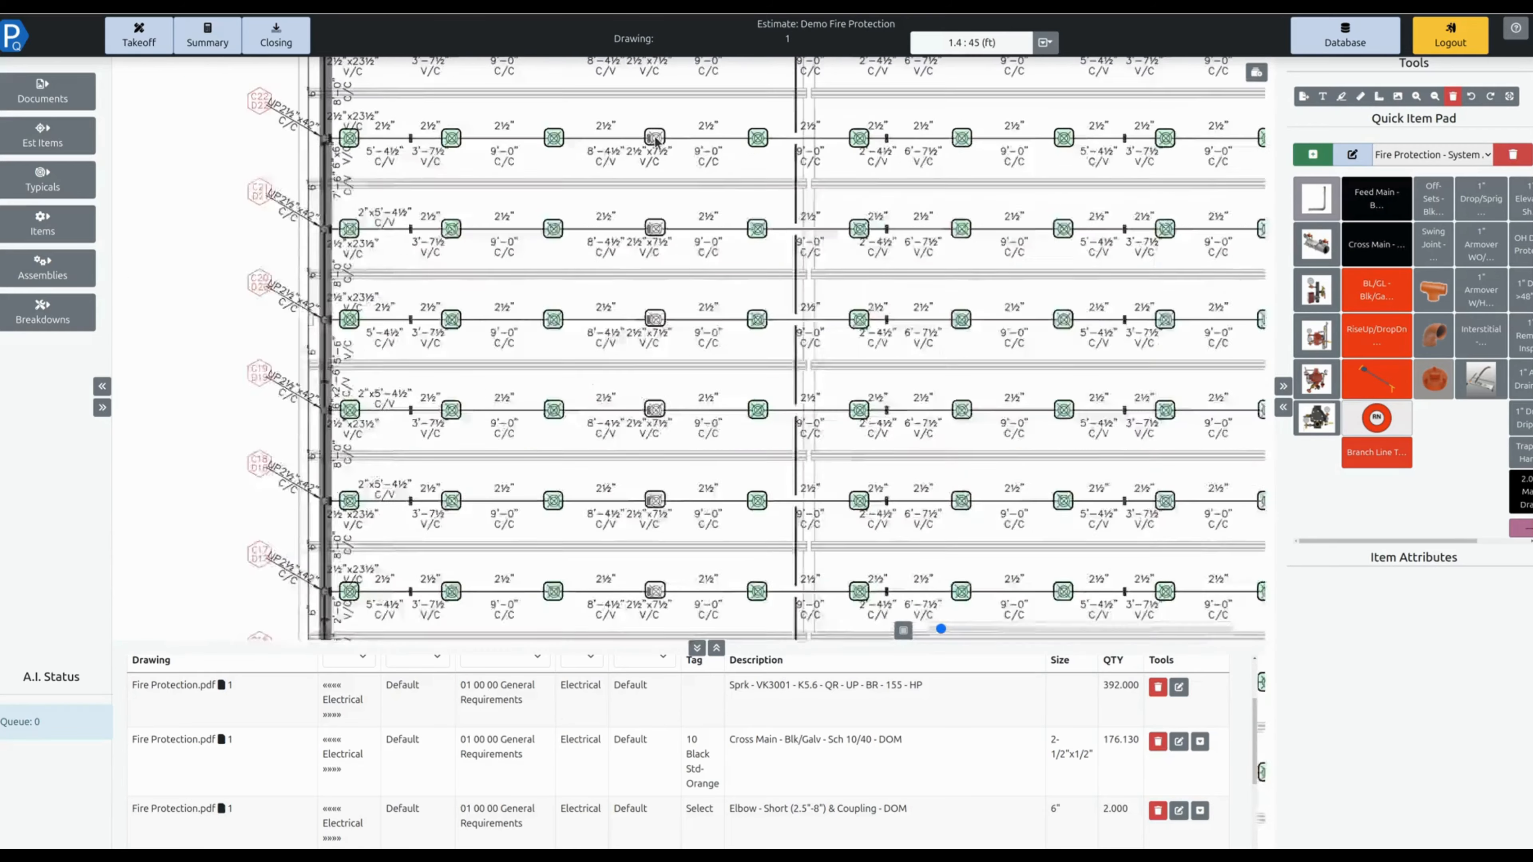
left_click_drag(613, 149, 605, 438)
left_click_drag(754, 253, 639, 253)
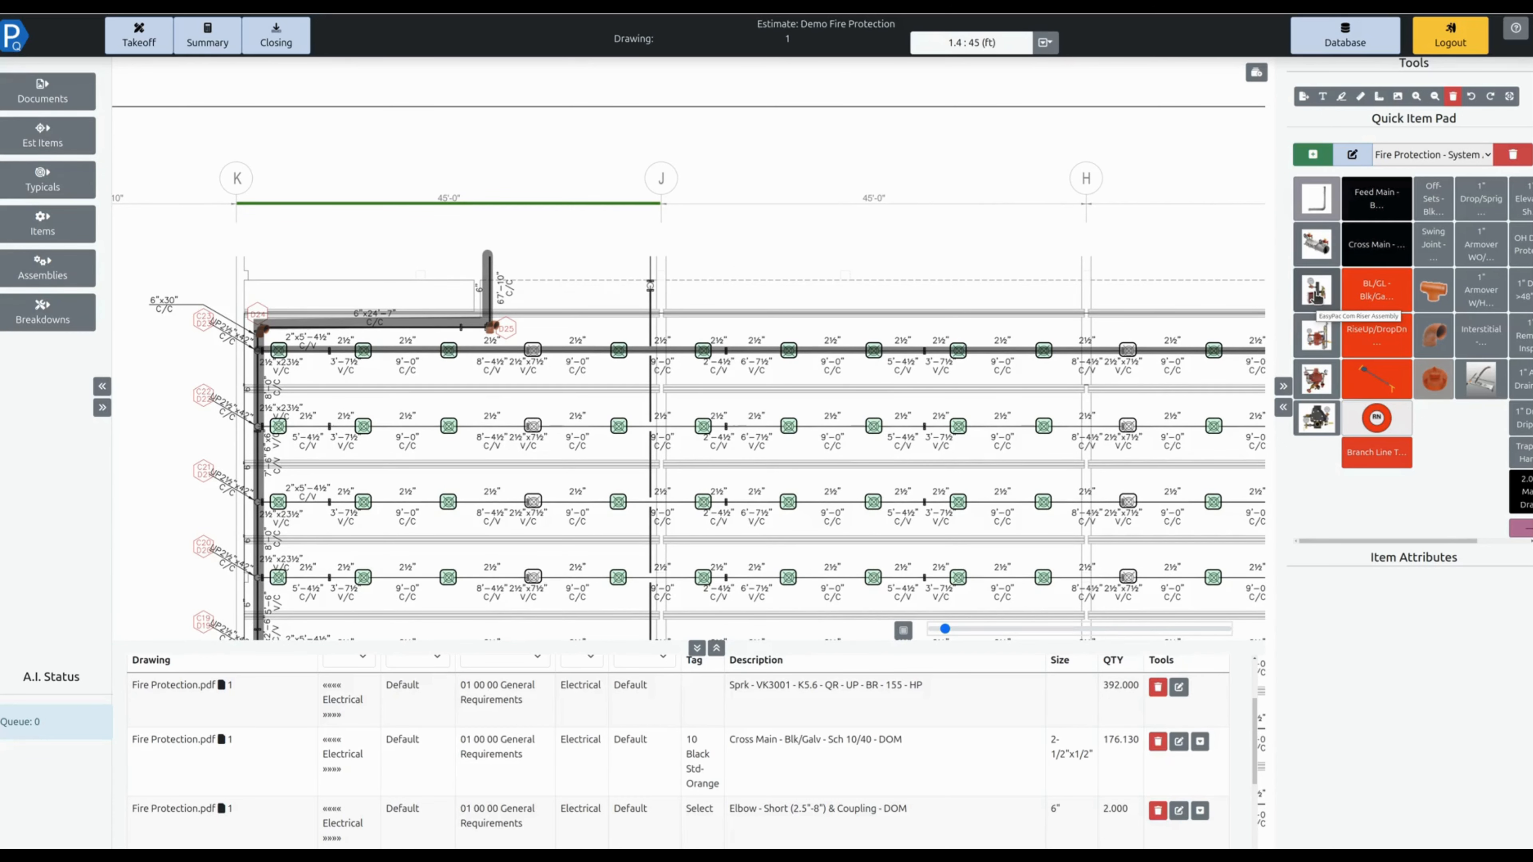
Place one Easypac Com Riser Assembly, 6" - 150mm, schedule 10, Black, Std-Orange, at the upper end of the feed main stub.
left_click(1318, 295)
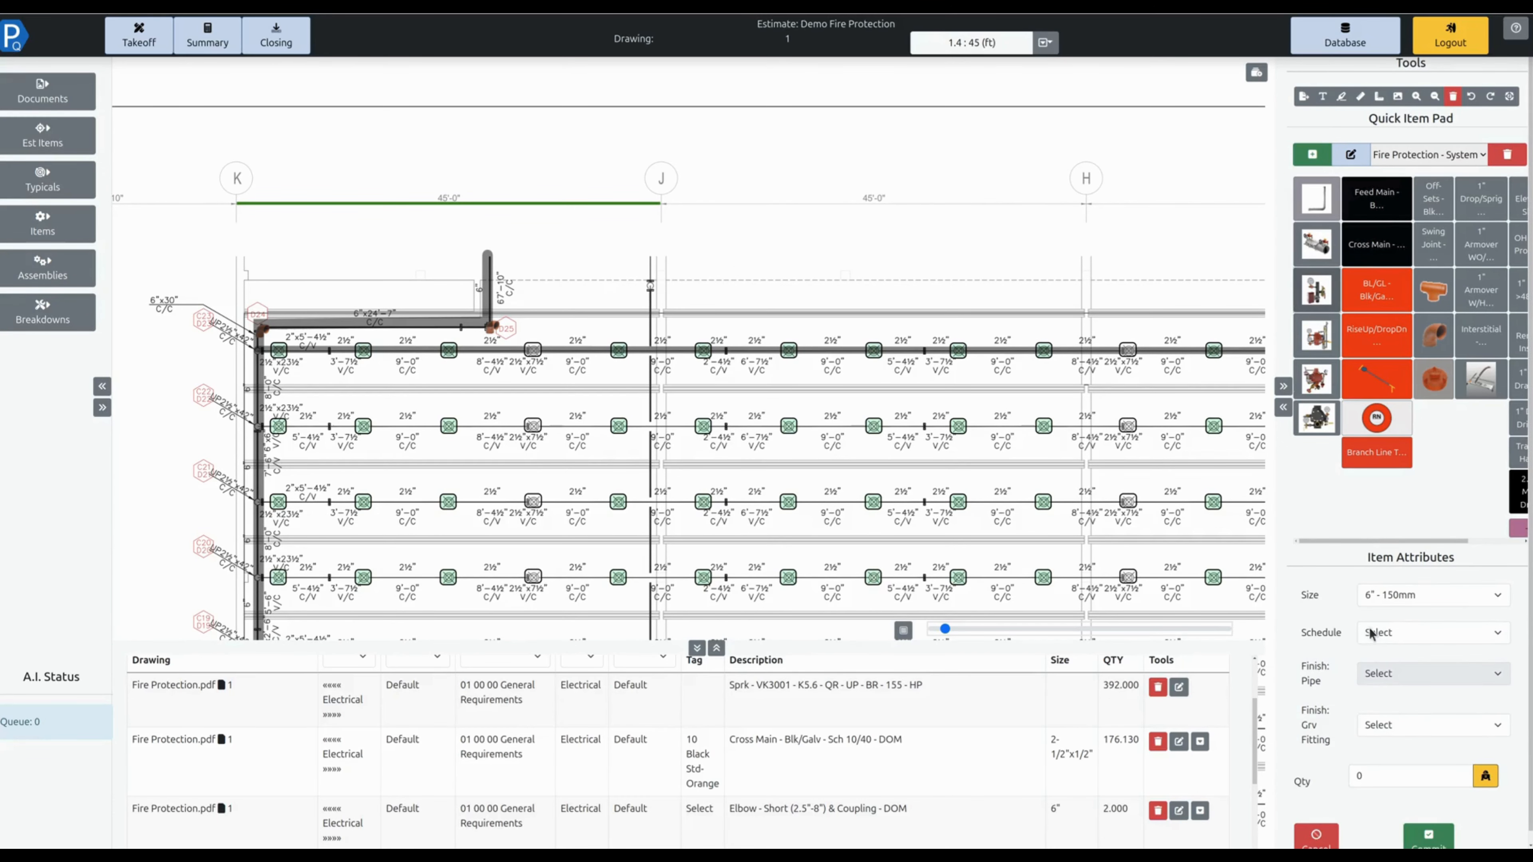
left_click(1371, 633)
left_click(1379, 661)
left_click(1392, 678)
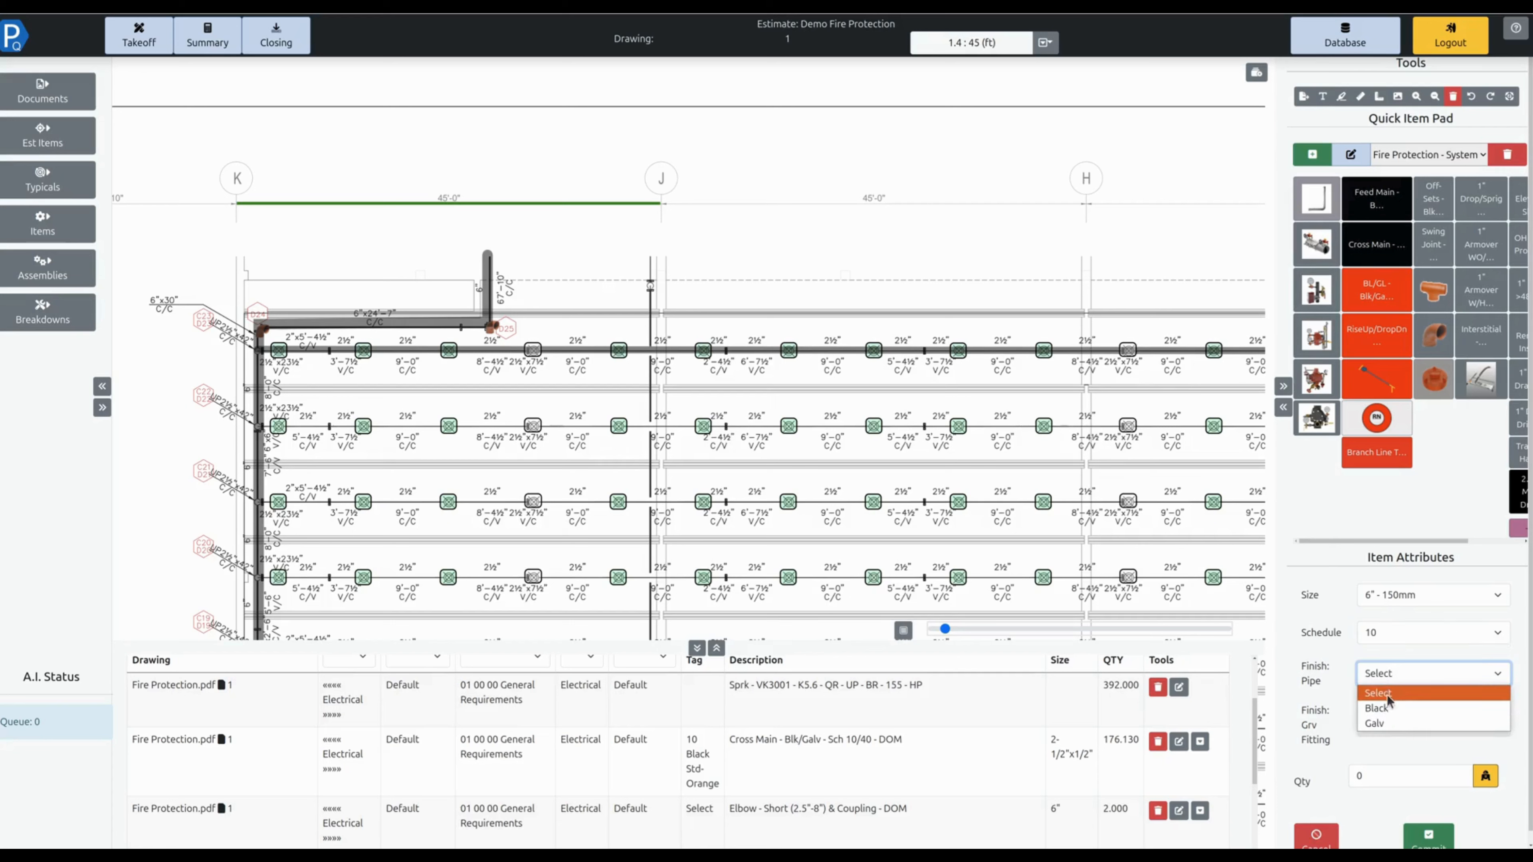
left_click(1377, 708)
left_click(1412, 724)
left_click(1391, 758)
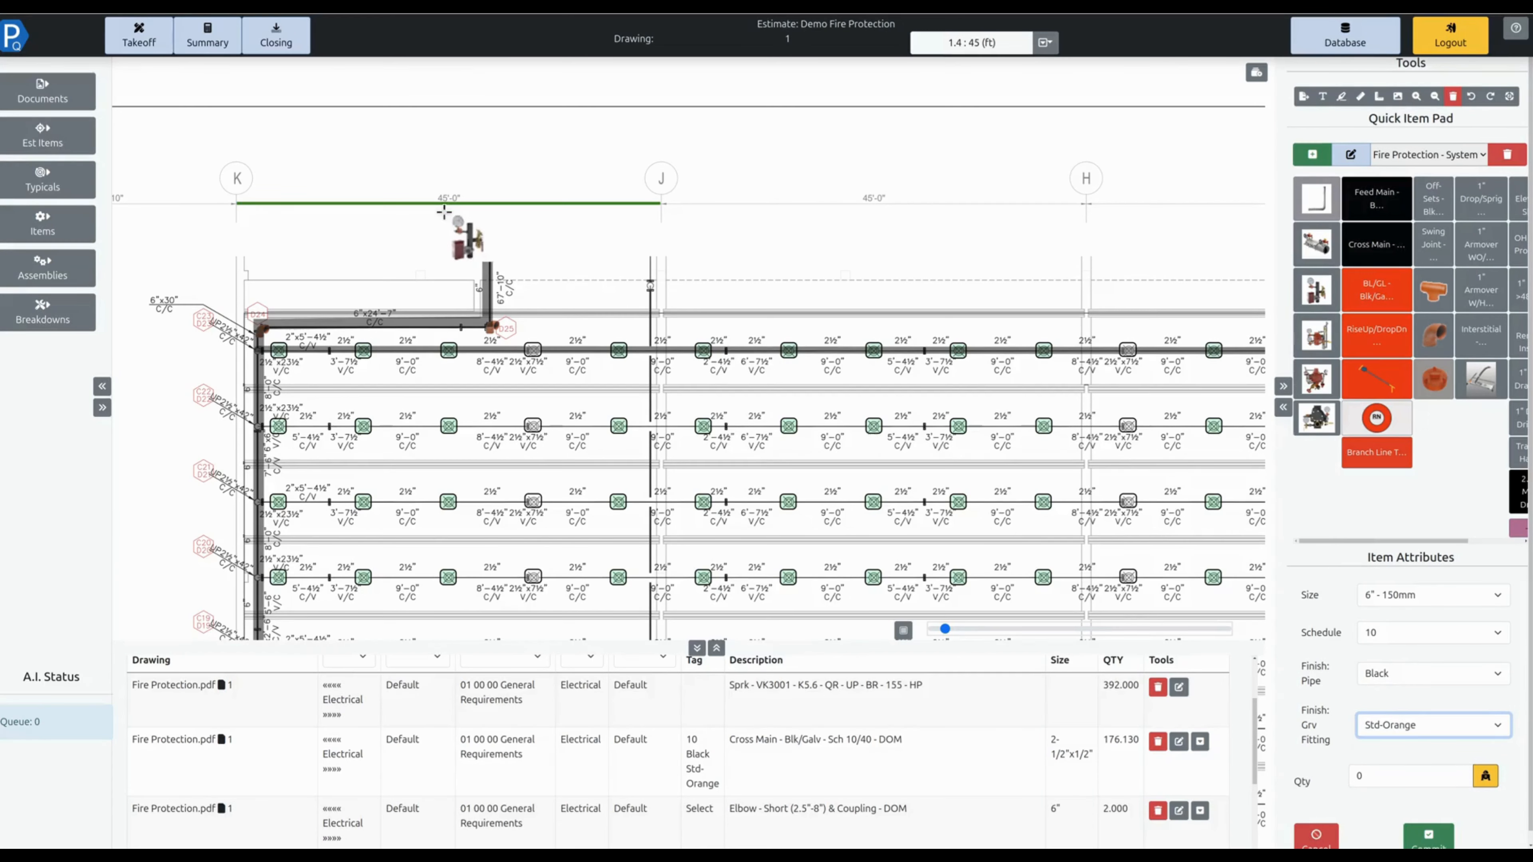
left_click(469, 229)
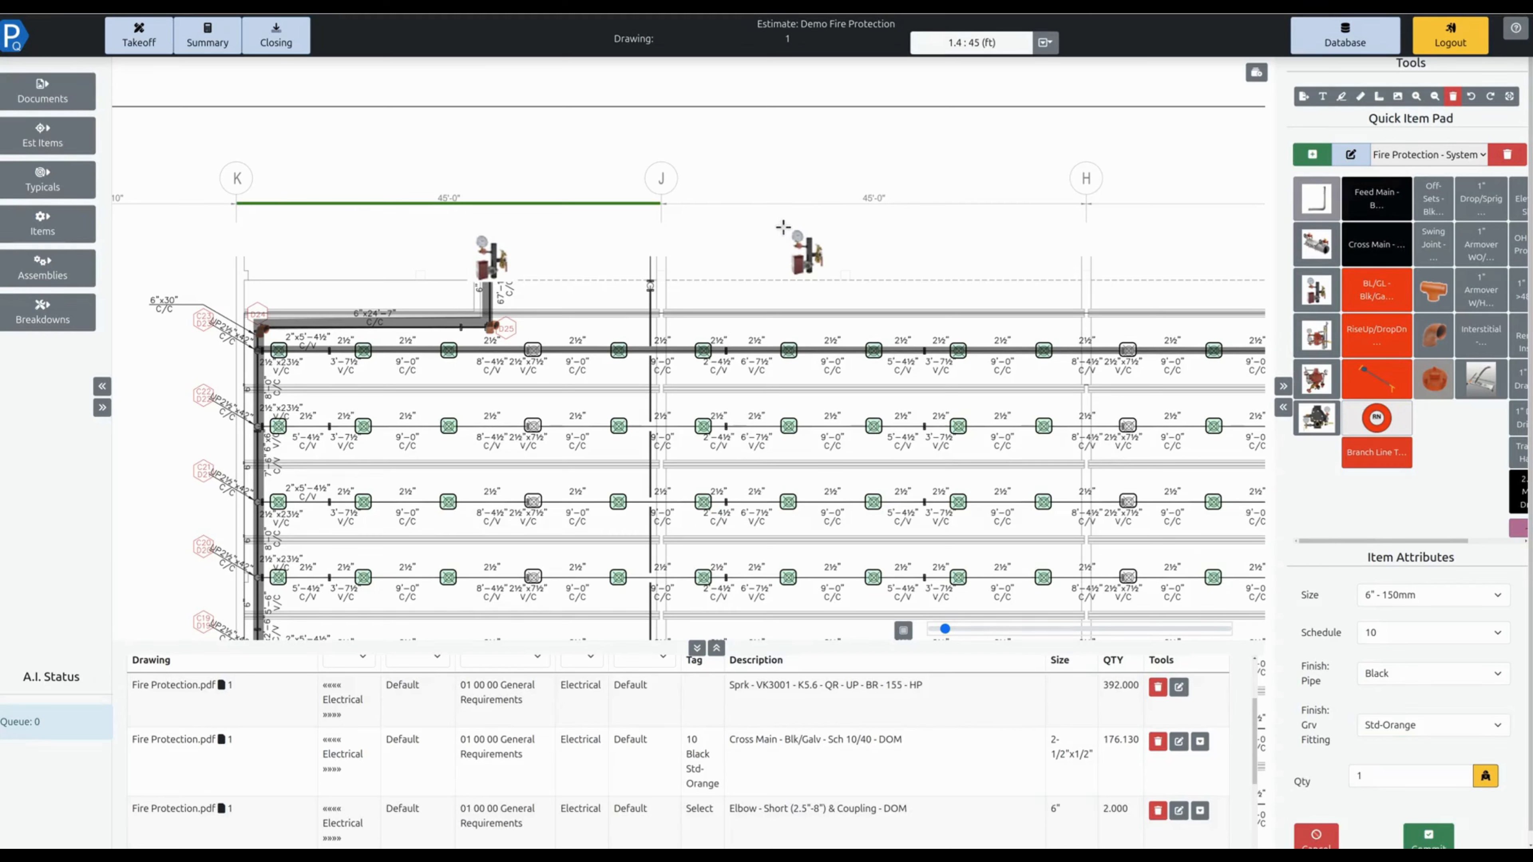
right_click(785, 228)
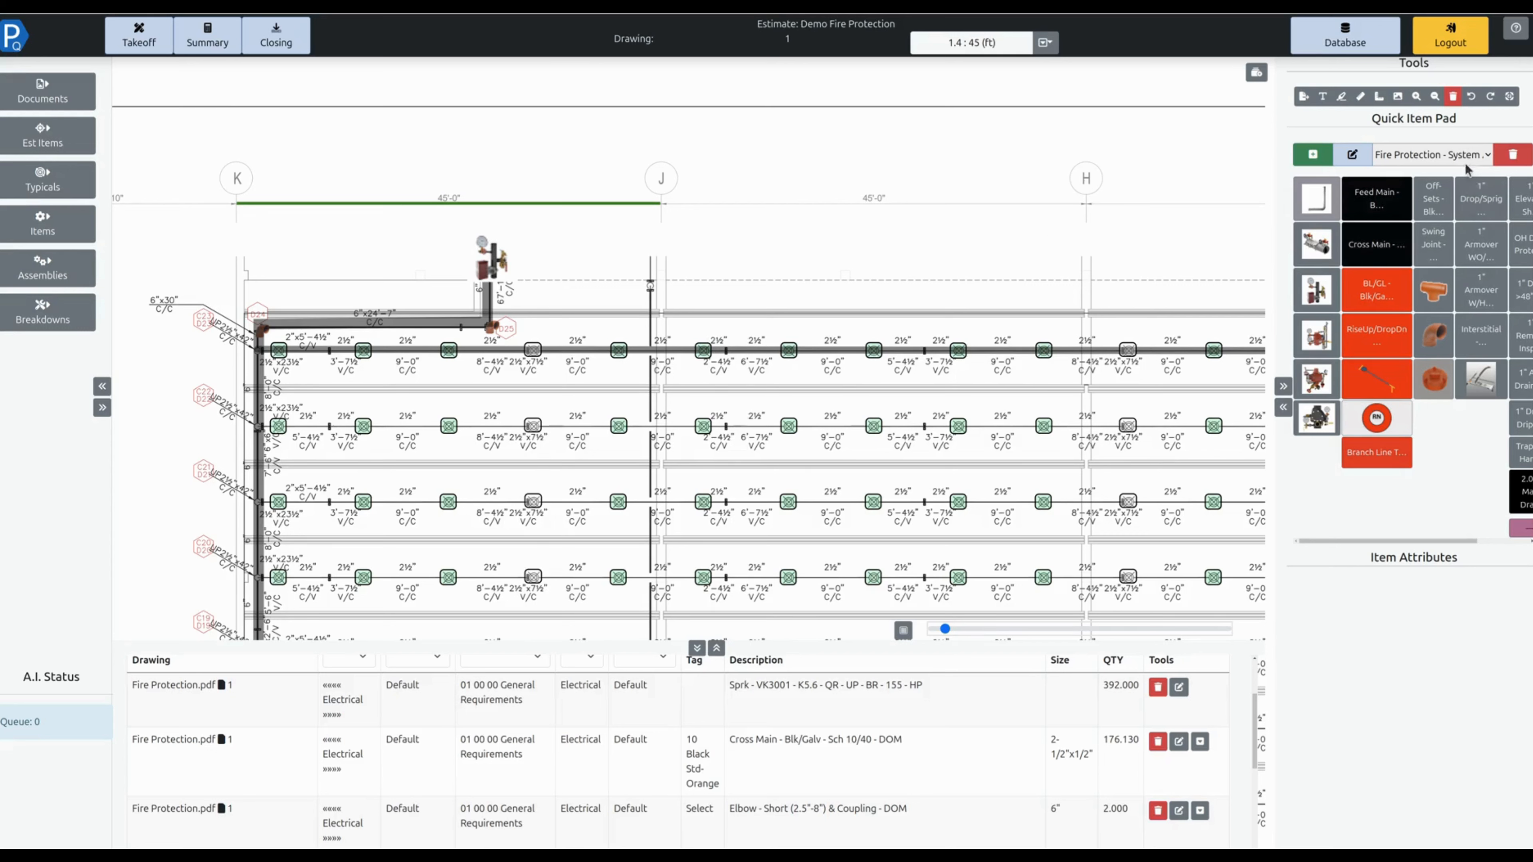
Switch the quick item pad to "Fire Protection - Drafting - Vic".
left_click(1454, 154)
scroll(1388, 338, "down", 3)
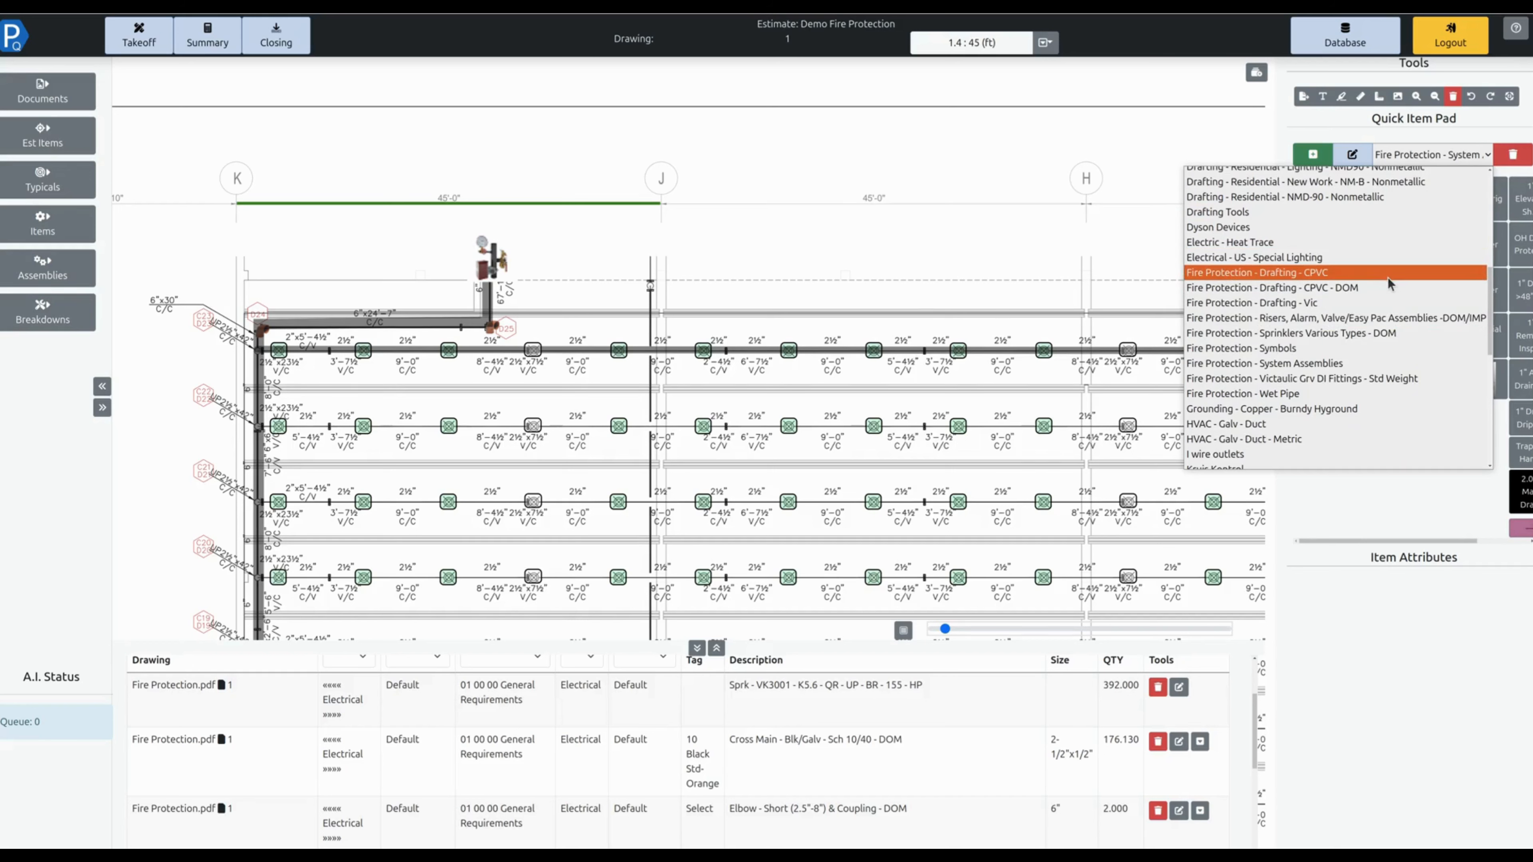
left_click(1287, 304)
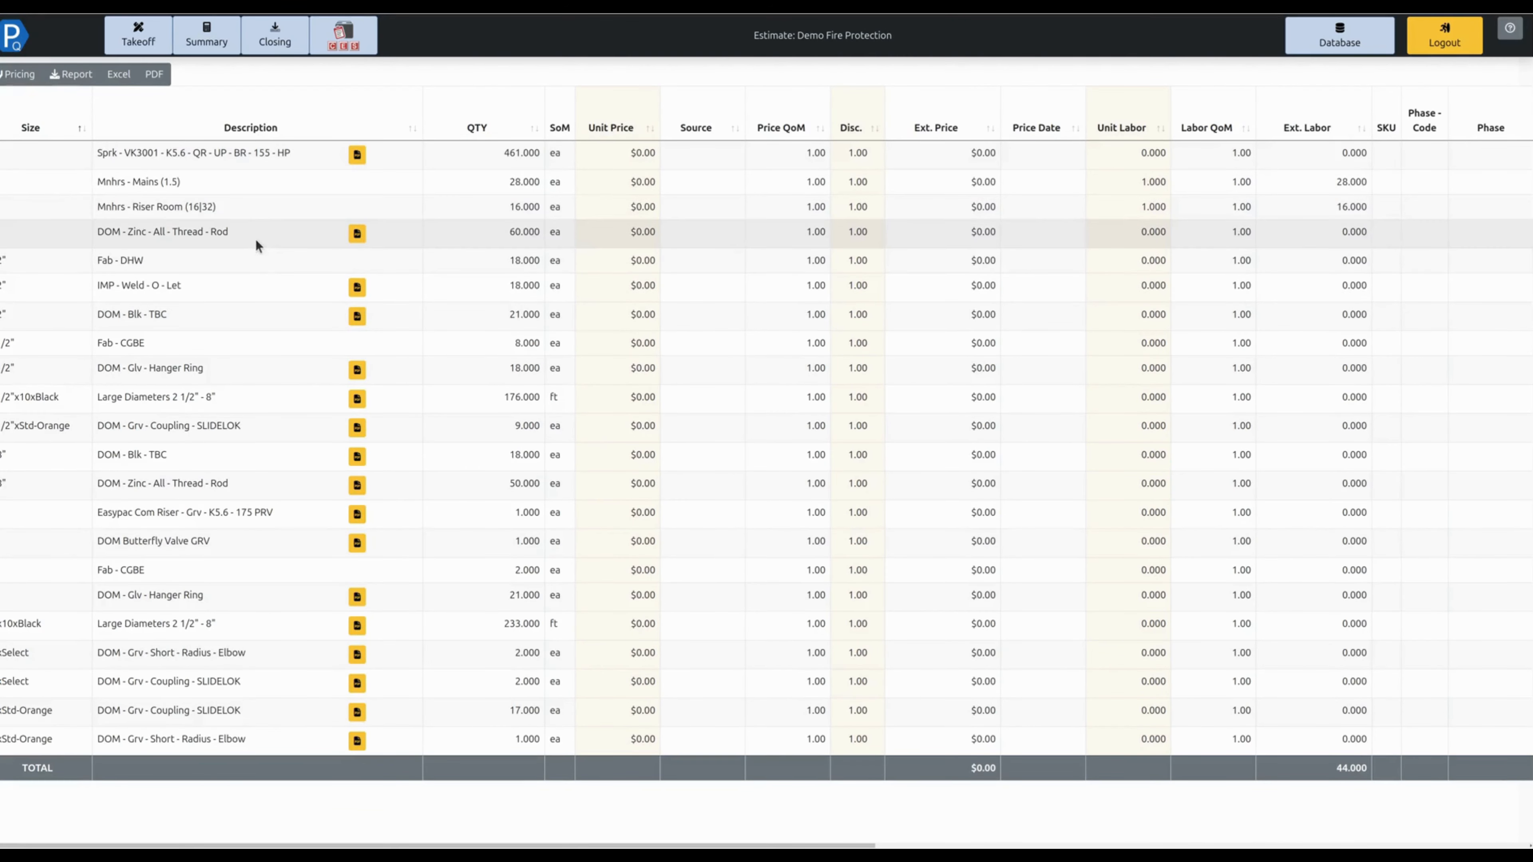
Review the shop drawings attached to the VK3001 sprinkler and the DOM Butterfly Valve GRV in the estimate summary.
left_click(357, 155)
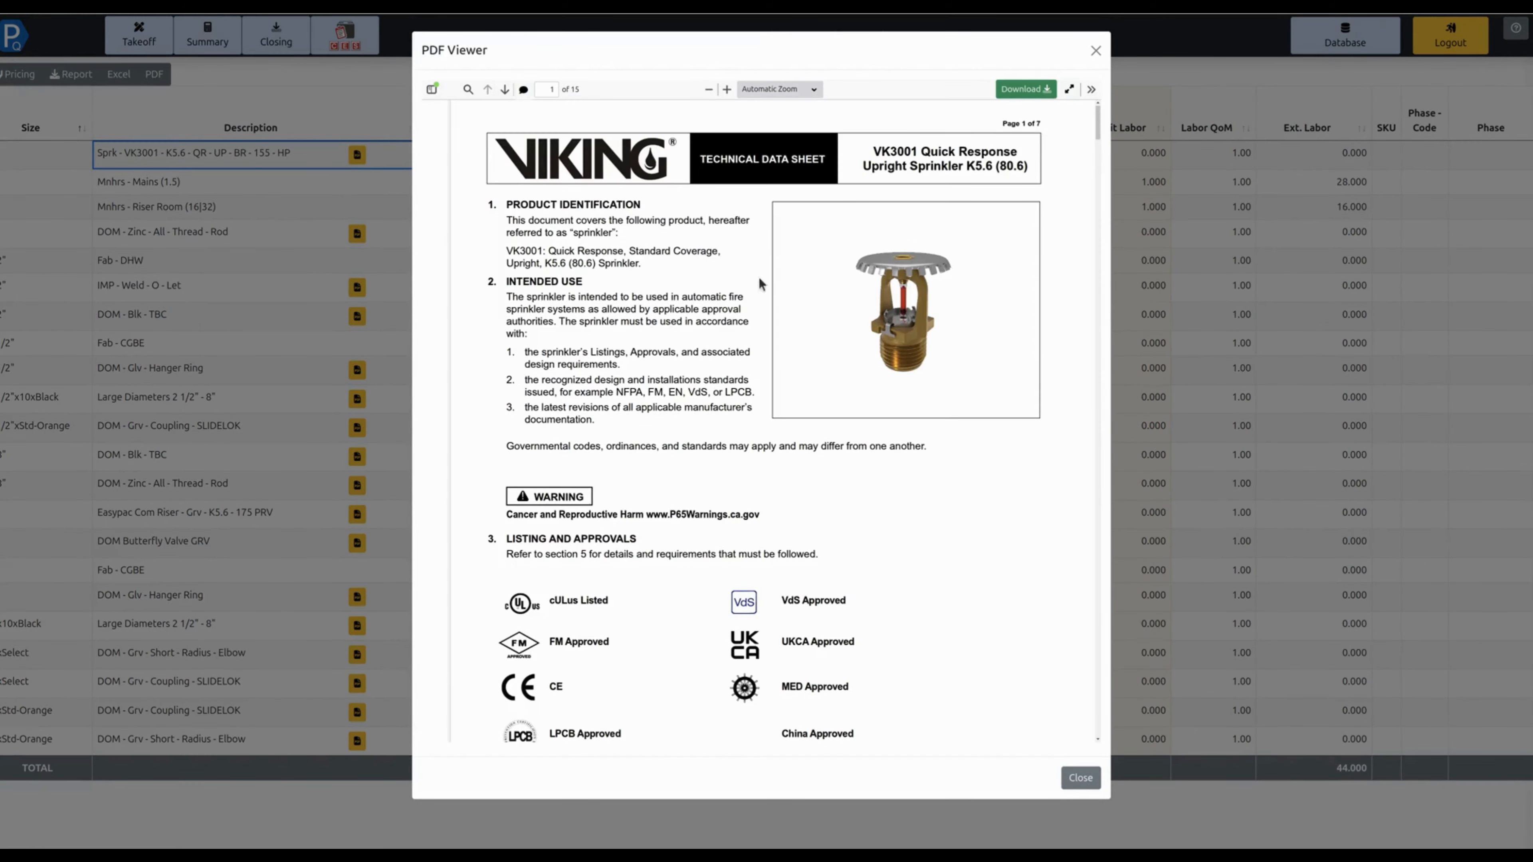
left_click(270, 437)
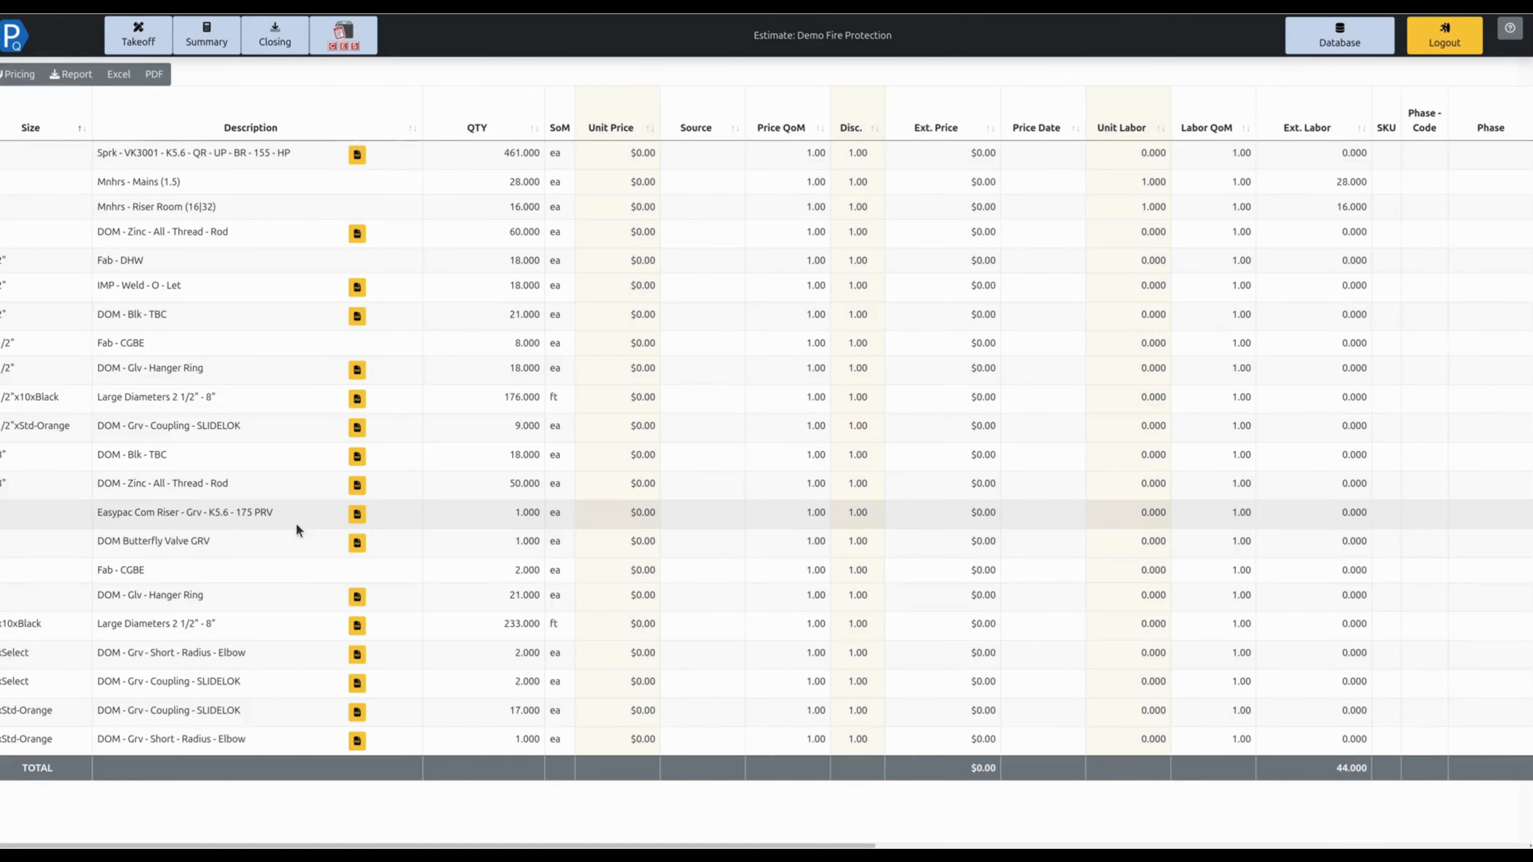
left_click(357, 542)
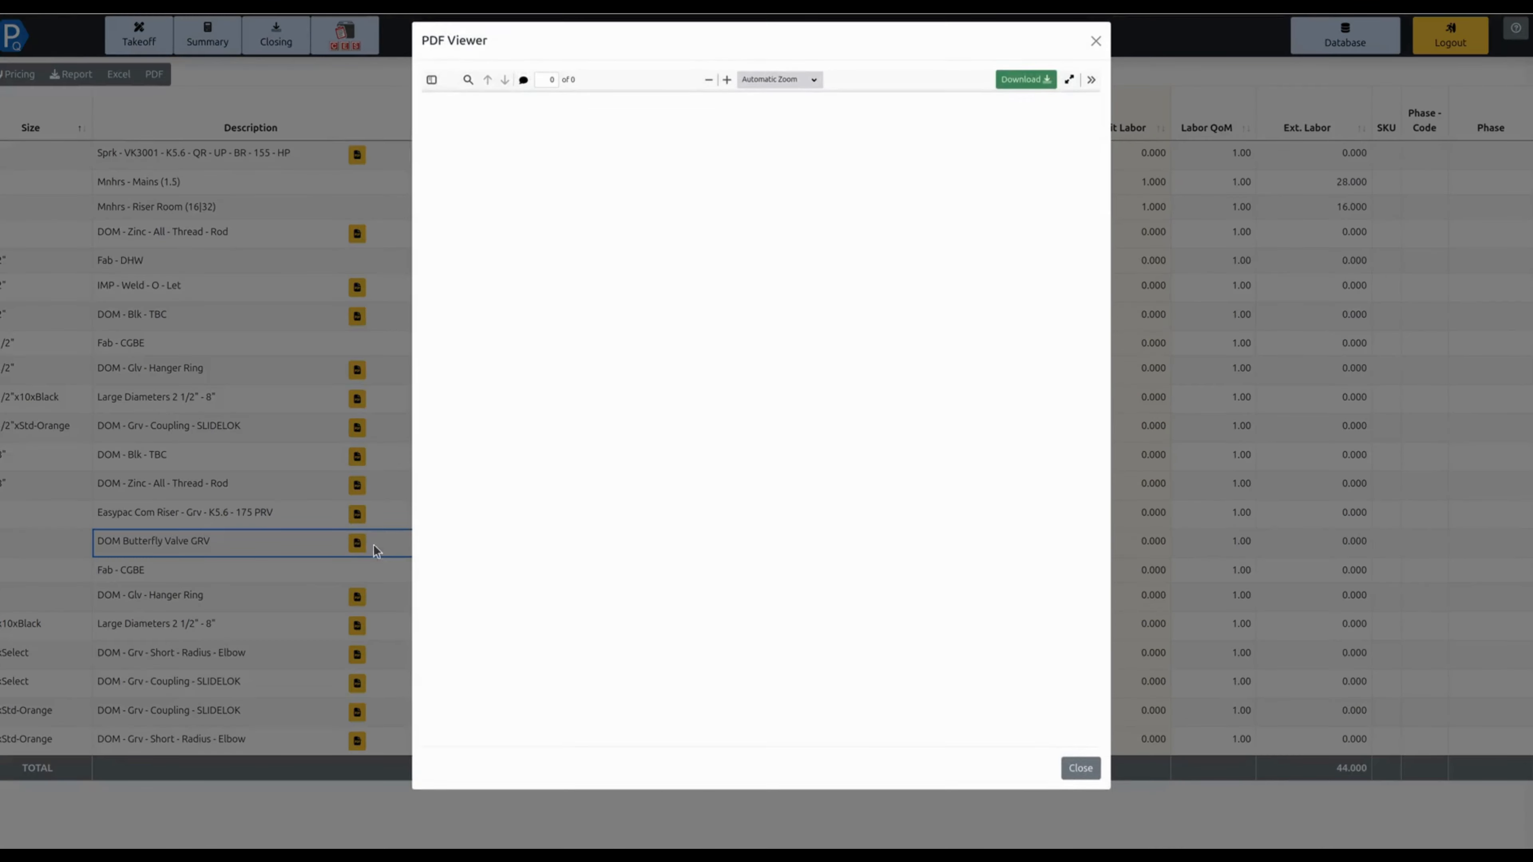
scroll(797, 312, "down", 15)
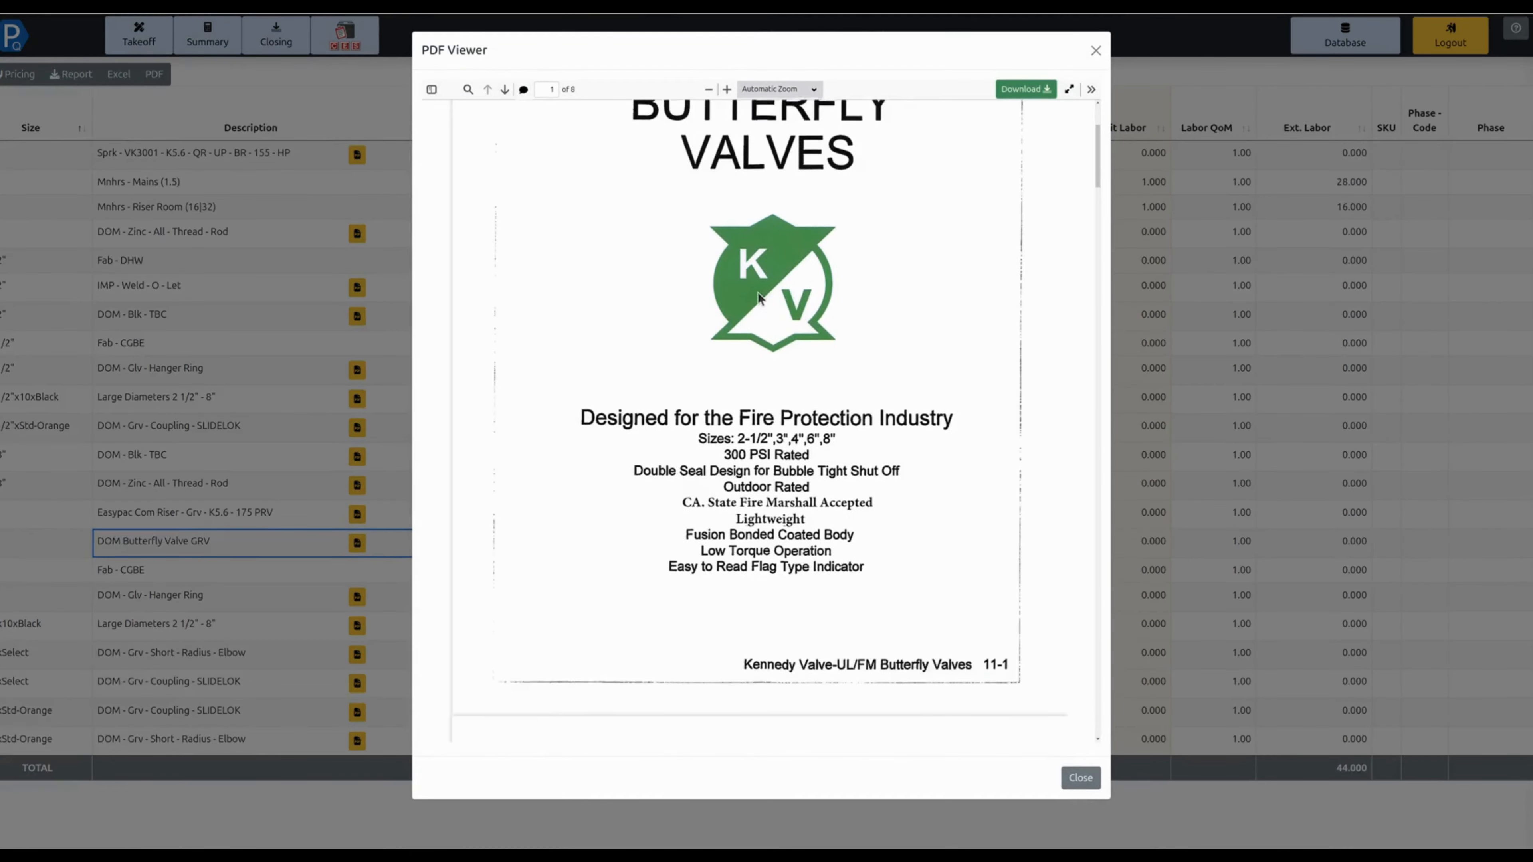
left_click(246, 320)
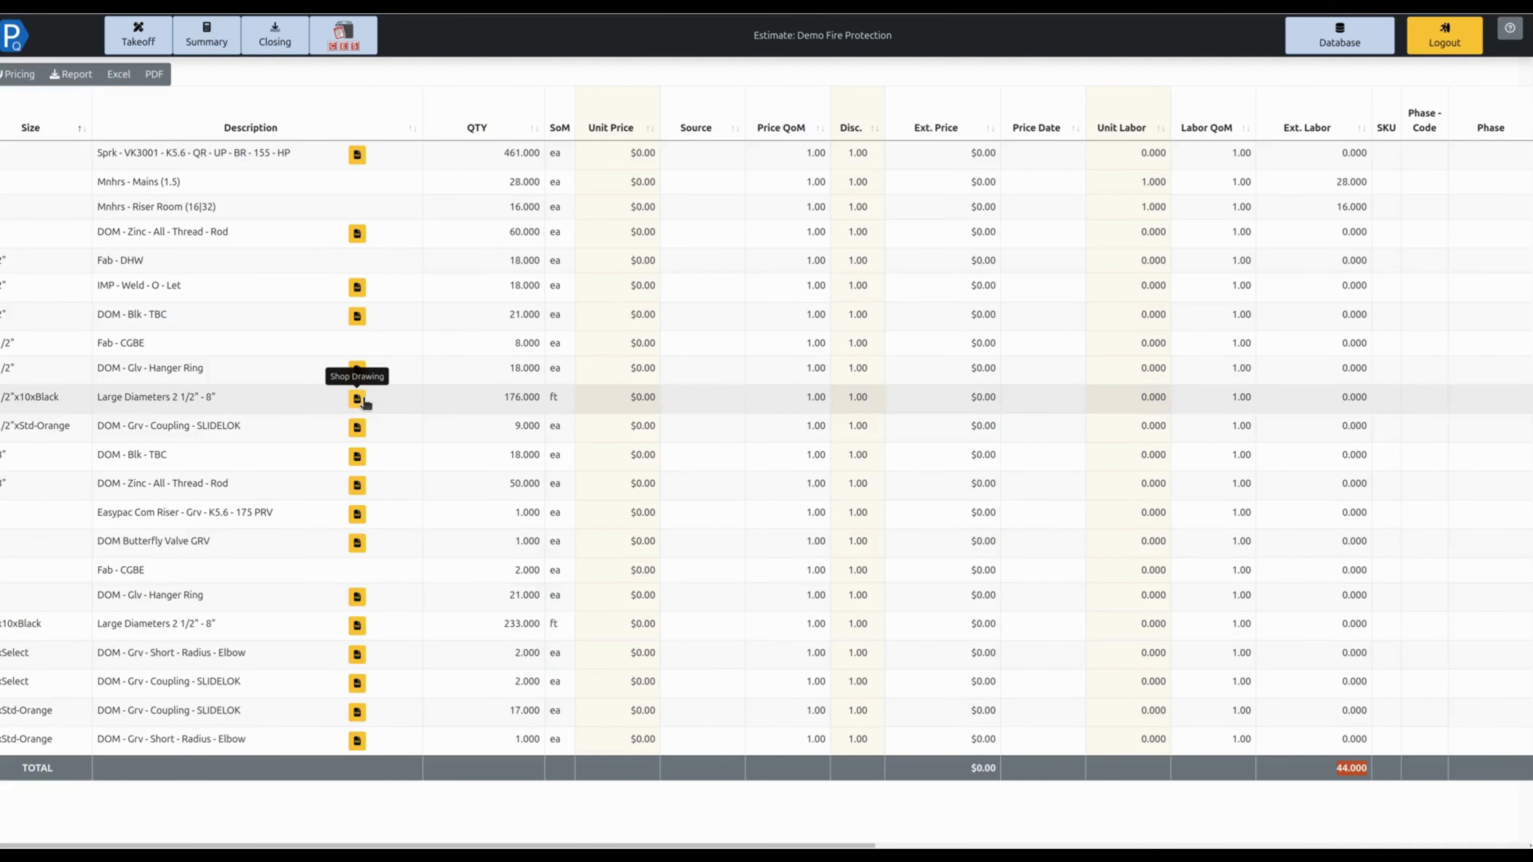
Summarize the estimate's materials by Phase and expand the resulting group.
right_click(420, 206)
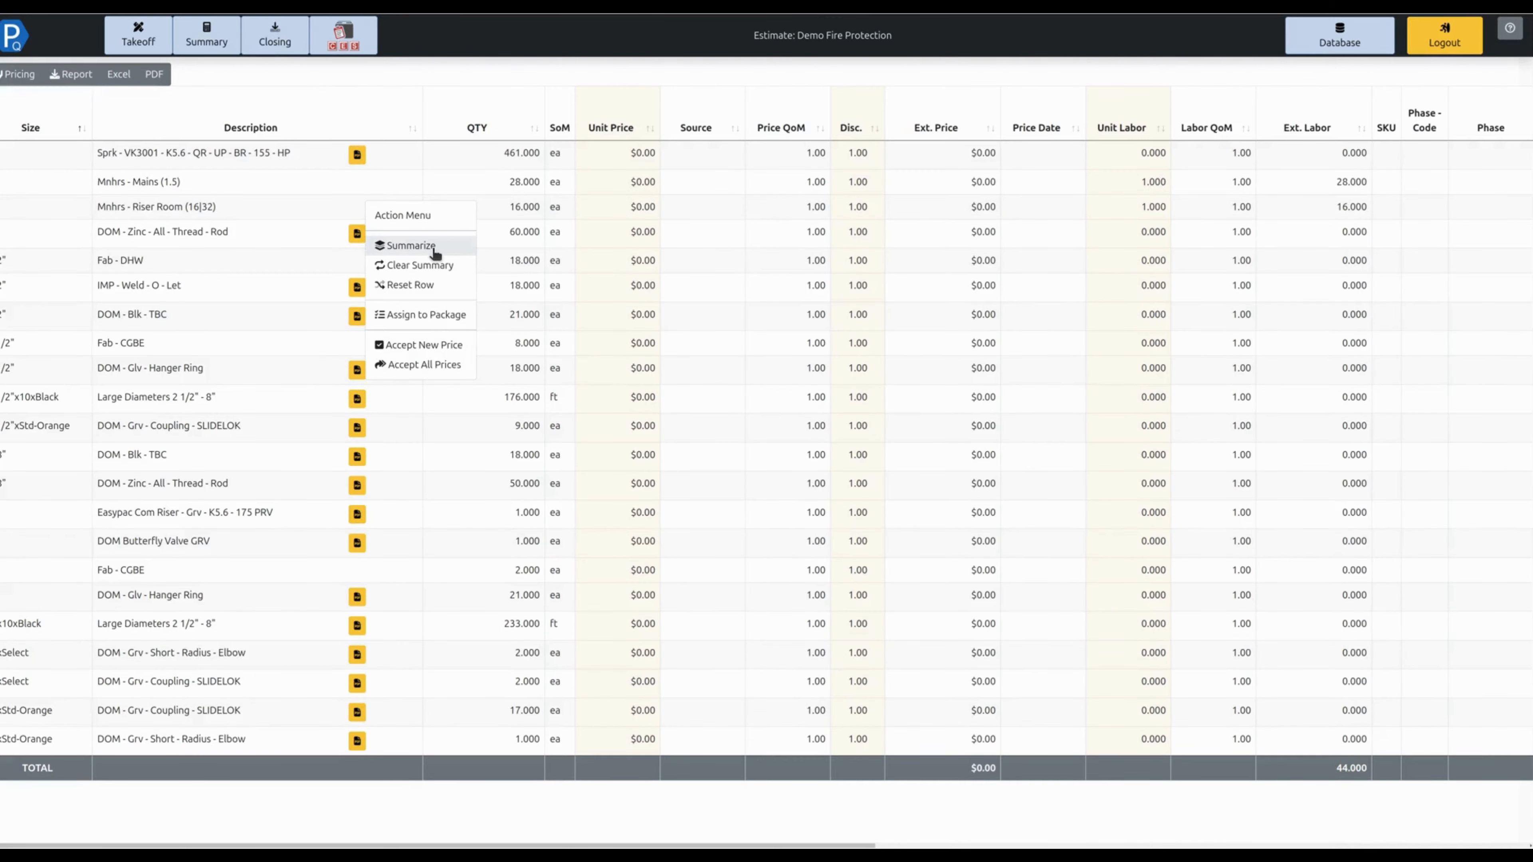
left_click(422, 245)
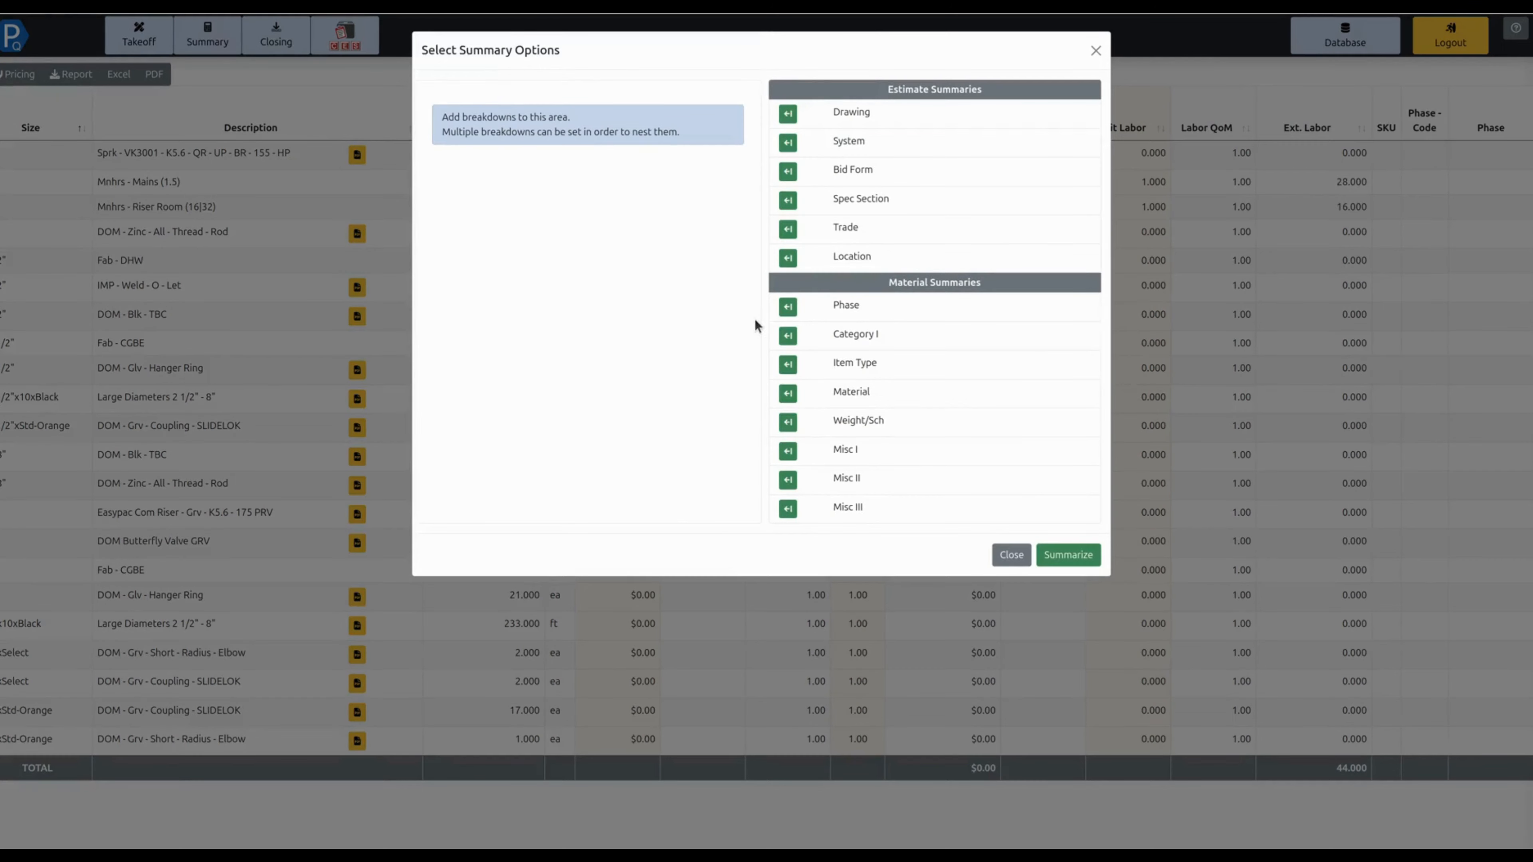
left_click(788, 307)
left_click(1068, 555)
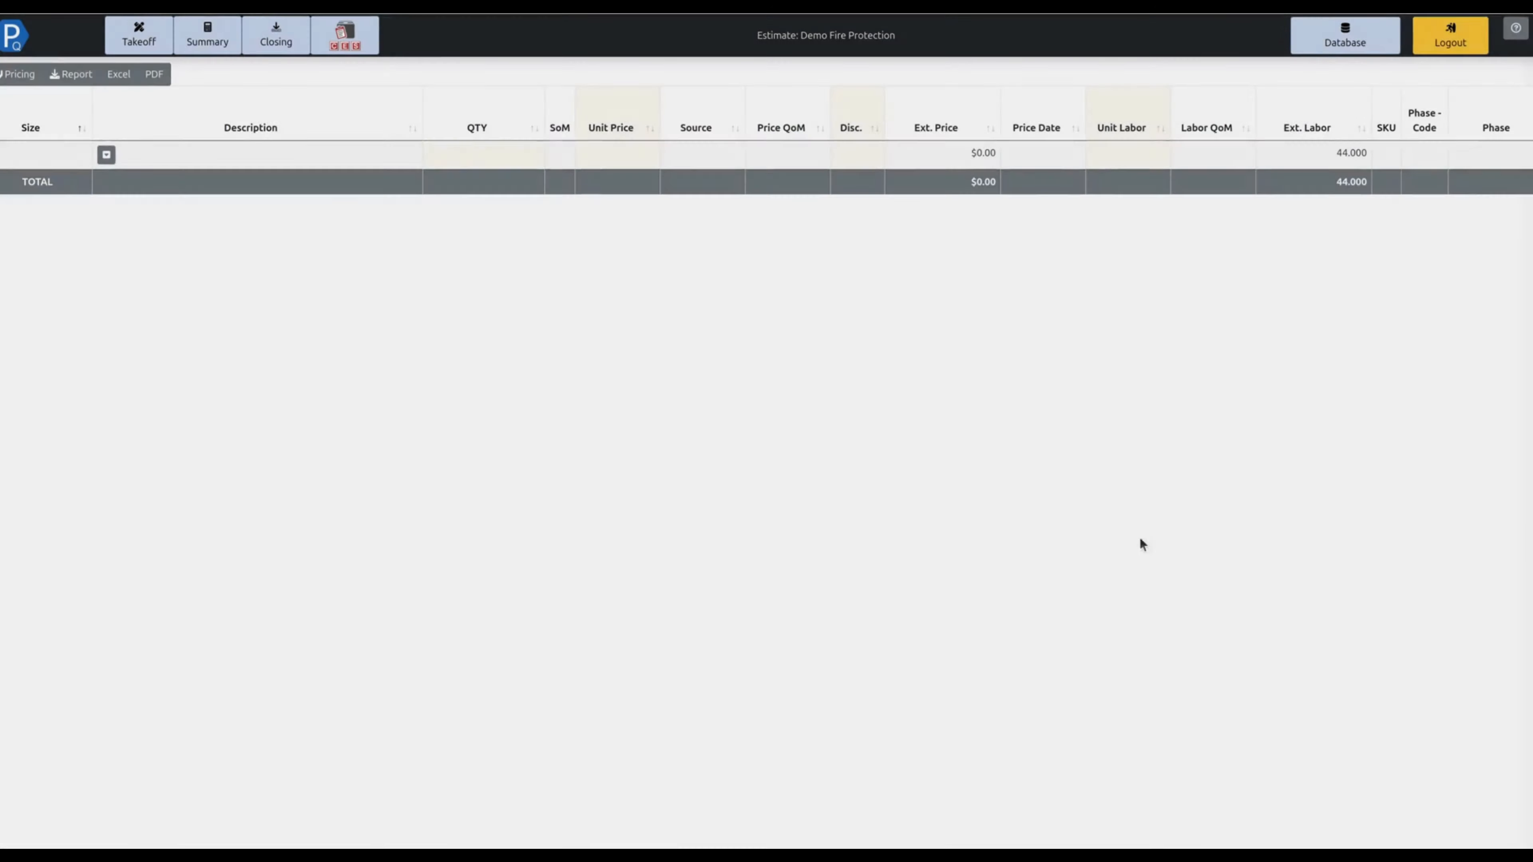
left_click(108, 156)
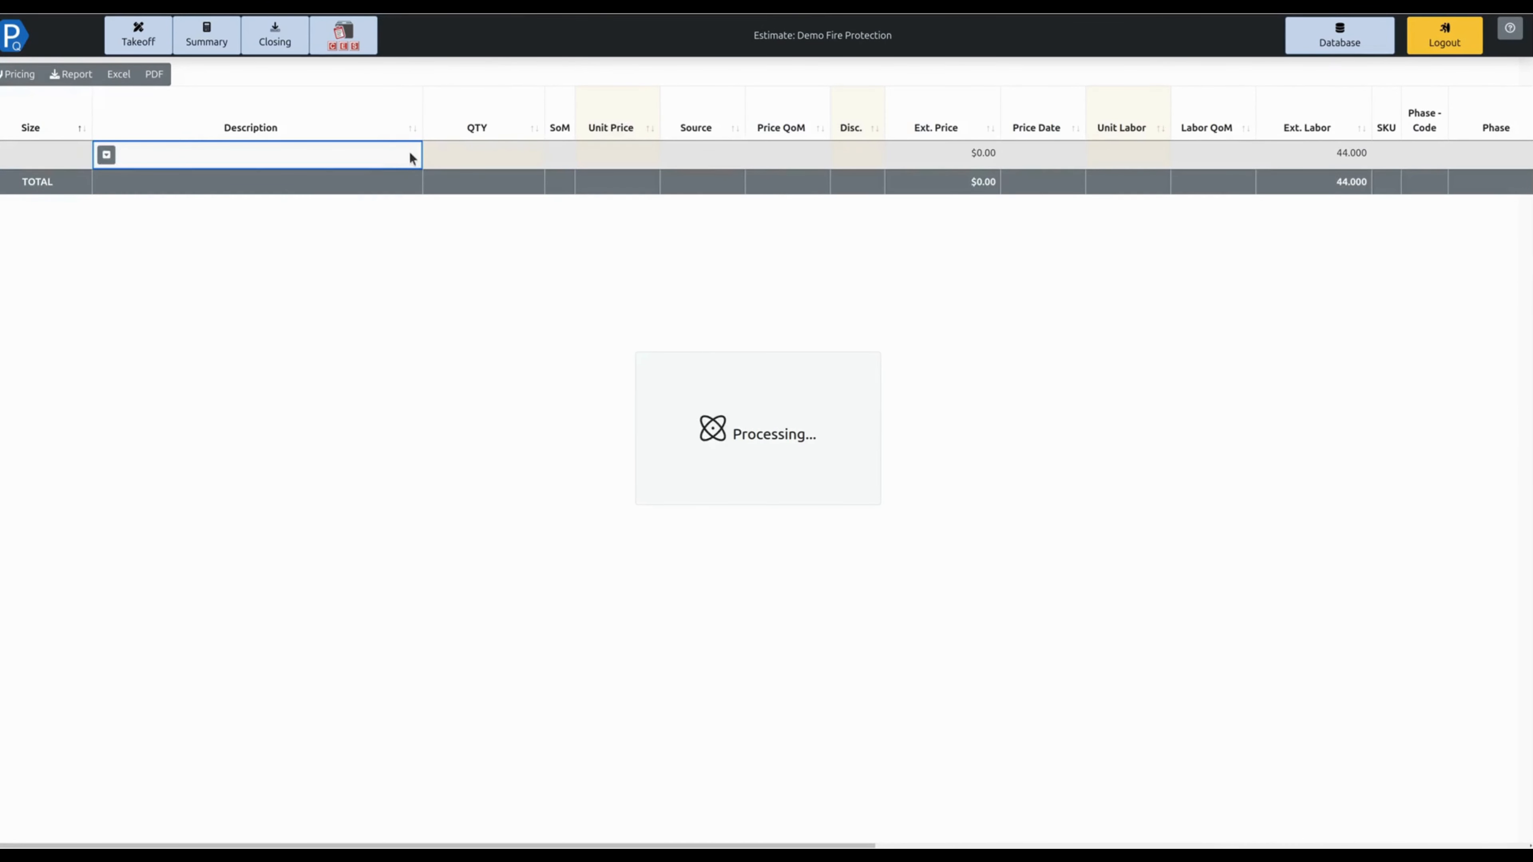
Summarize the estimate's materials by Drawing and show the item list for drawing 1.
right_click(429, 151)
left_click(424, 192)
left_click(788, 114)
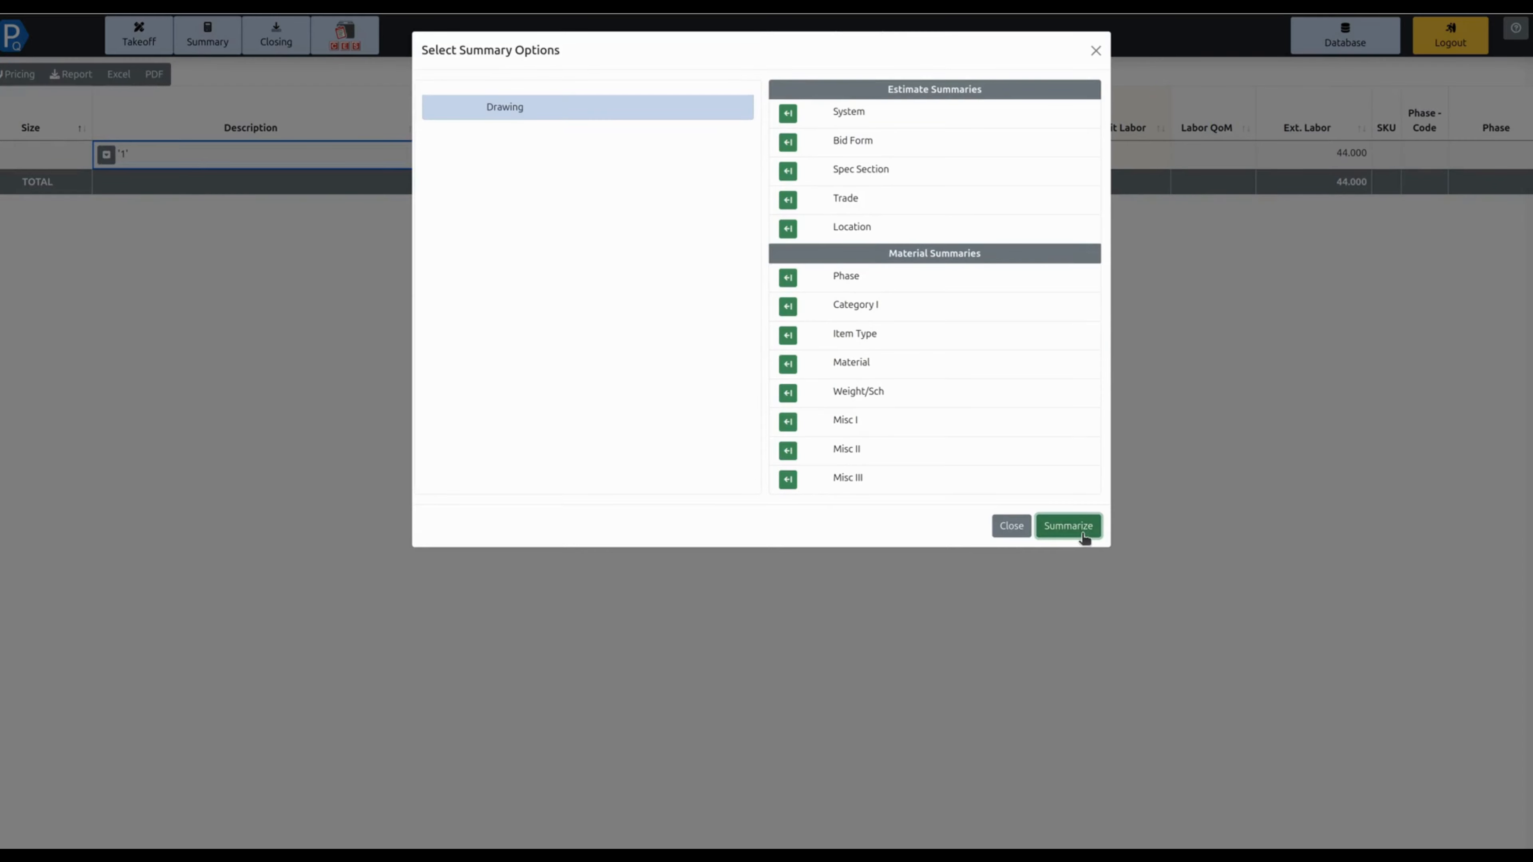
left_click(1012, 529)
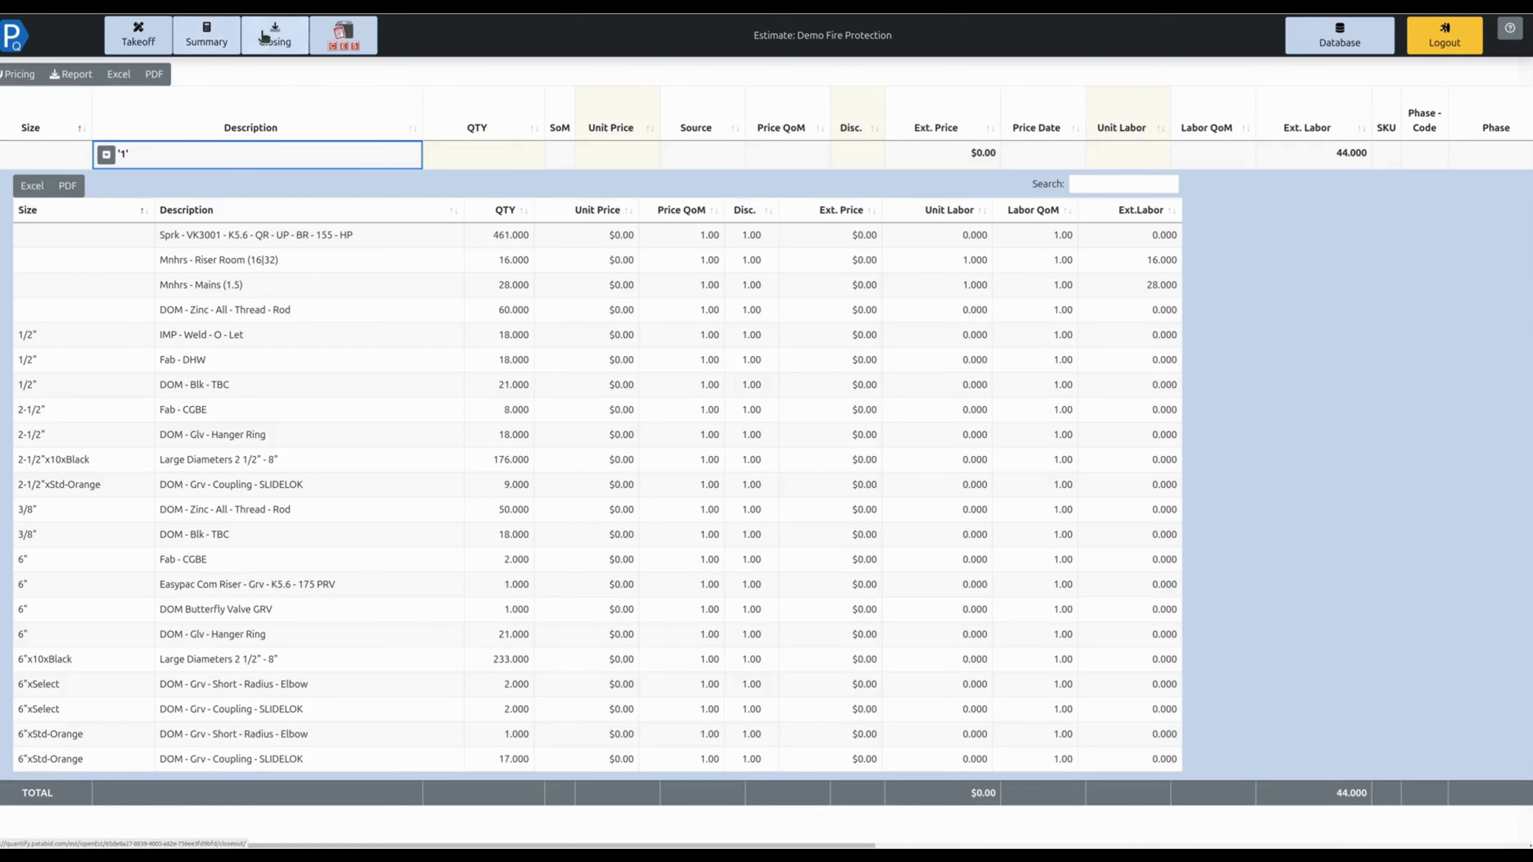
Start closing out the estimate with the Drawing breakdown and proceed to its labor crews.
left_click(265, 44)
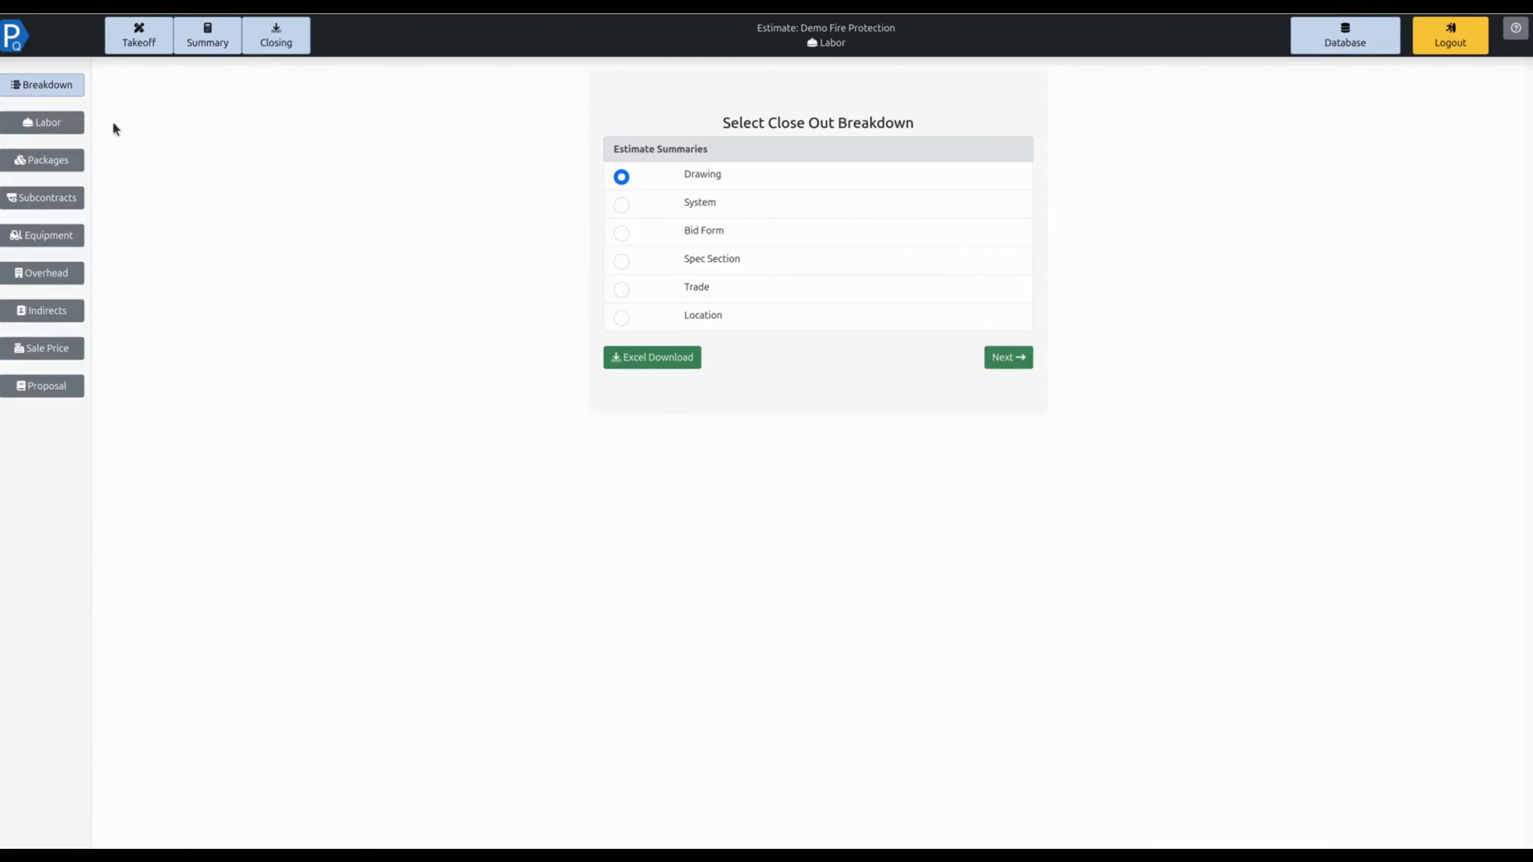
left_click(1023, 357)
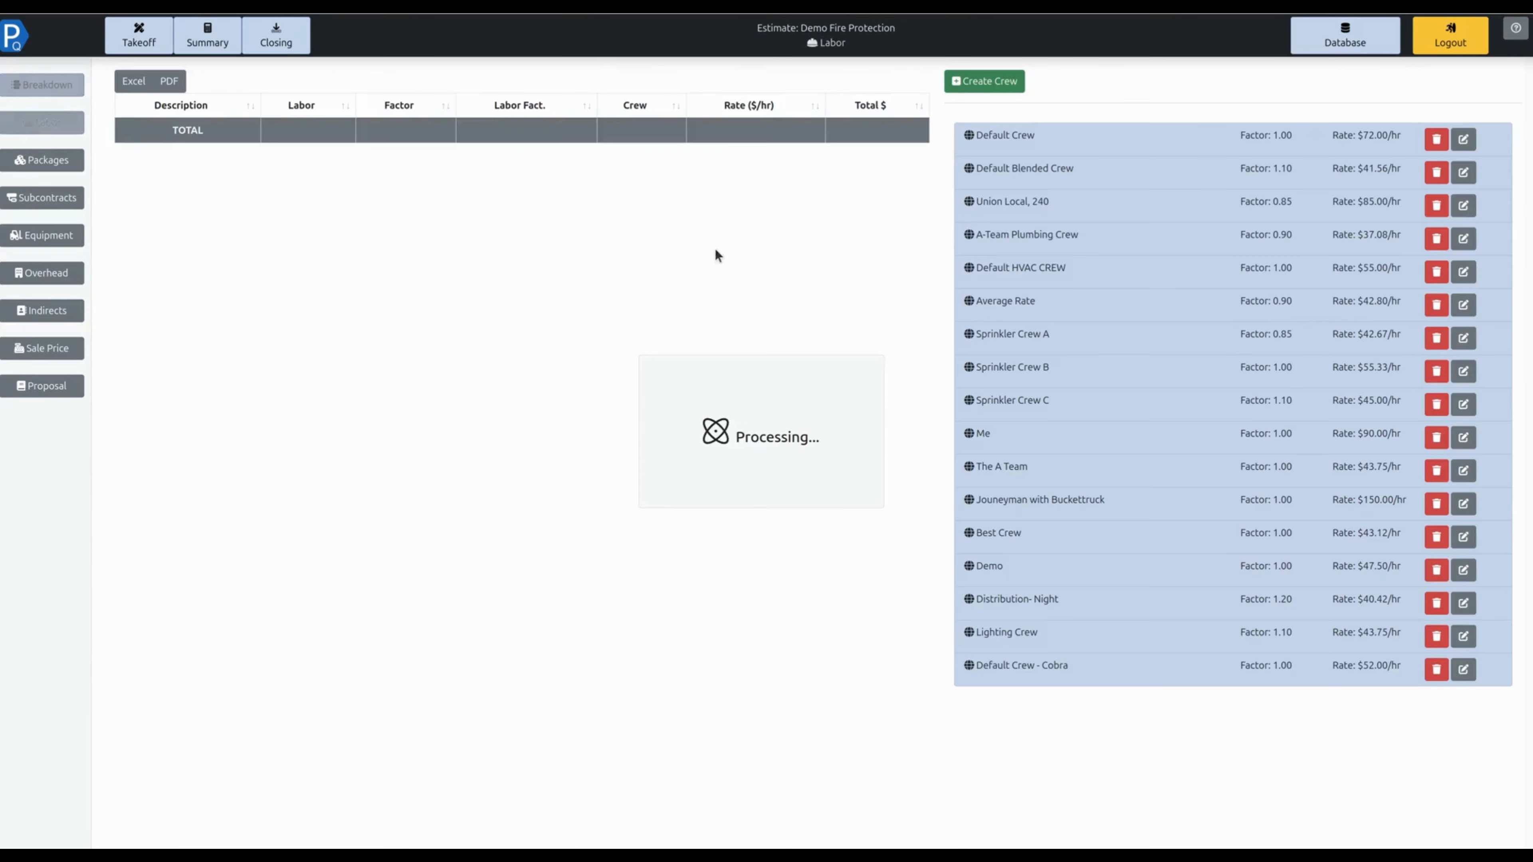